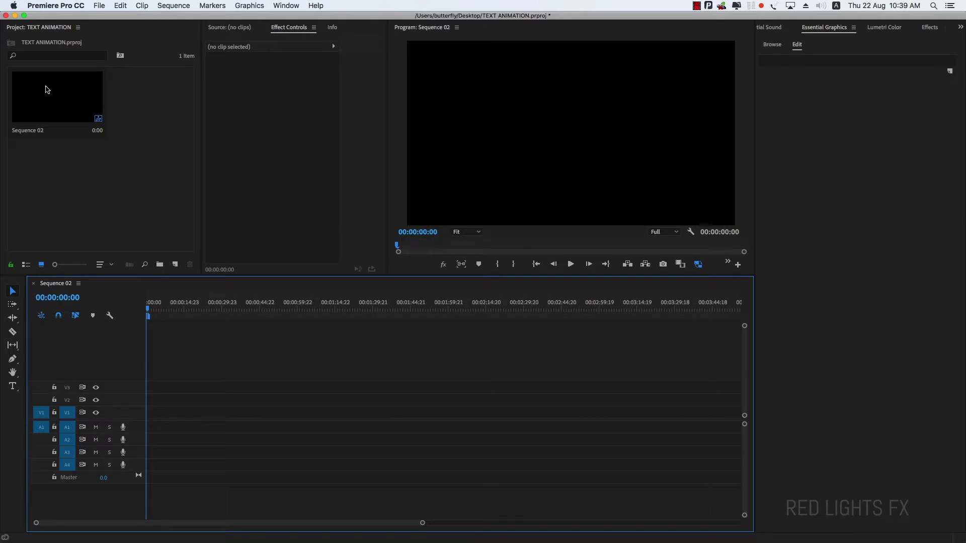
Create a text title reading 'RED LIGHTS FX' in the Program monitor.
{"action": "left_click", "coordinate": [12, 386]}
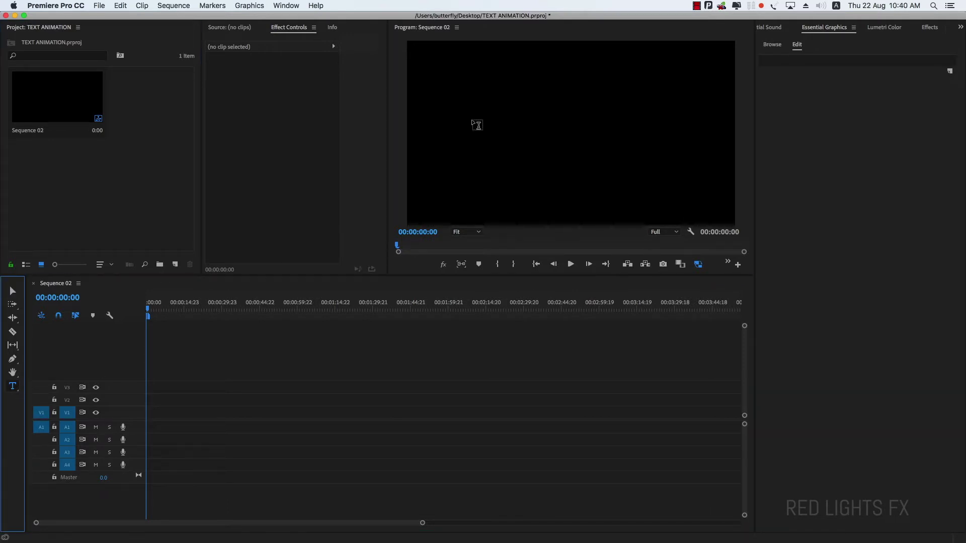
{"action": "left_click", "coordinate": [477, 125]}
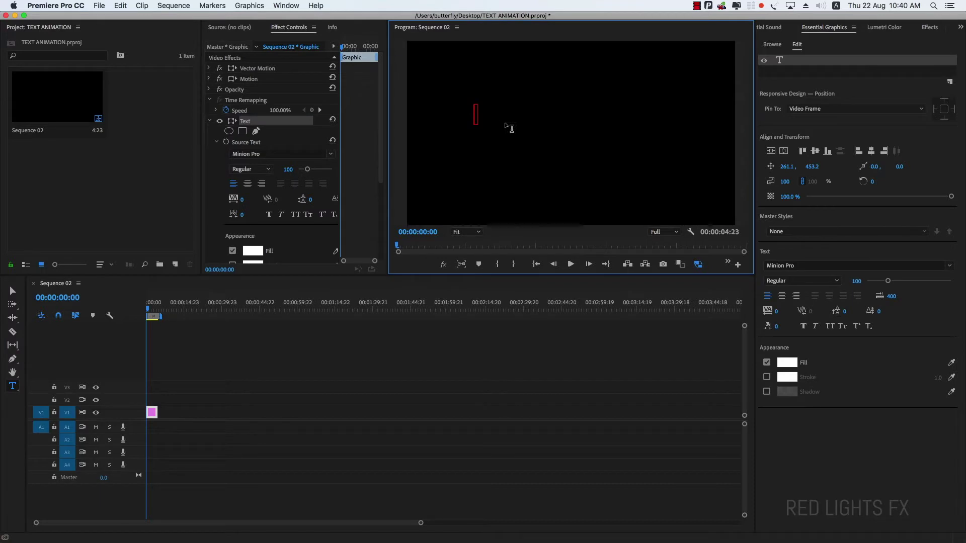
{"action": "type", "text": "RED"}
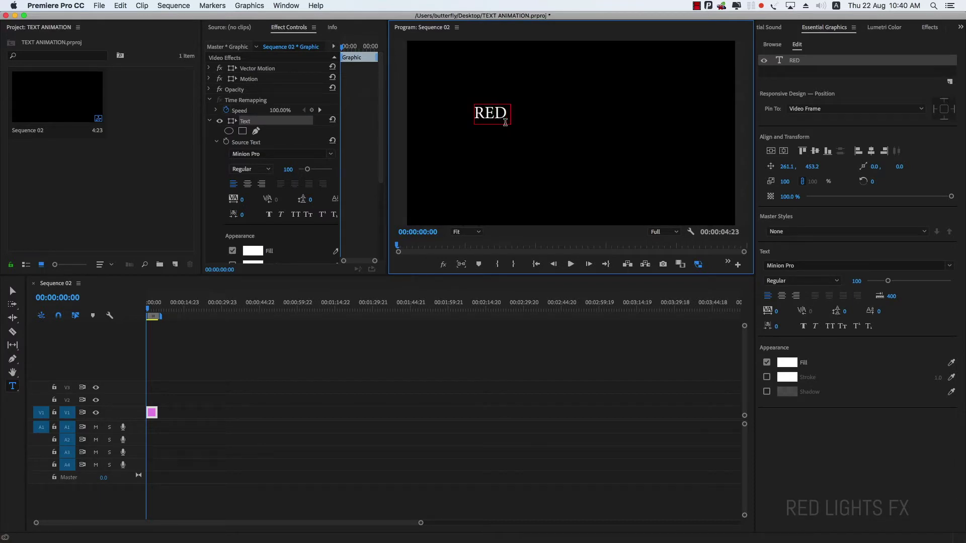
{"action": "type", "text": " LIGHTS FX"}
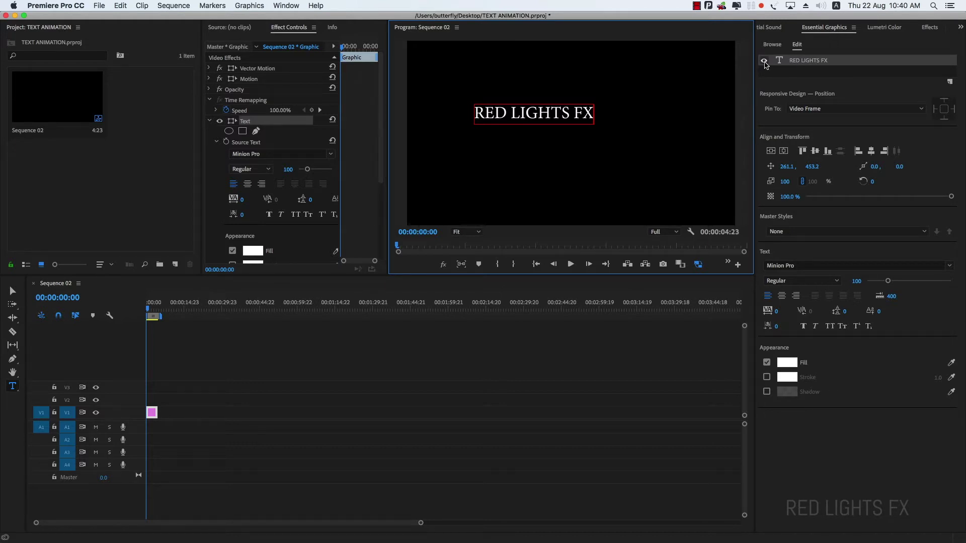
Centre the RED LIGHTS FX title horizontally, scale it to 141, and re-centre it.
{"action": "left_click", "coordinate": [764, 61]}
{"action": "left_click", "coordinate": [764, 61]}
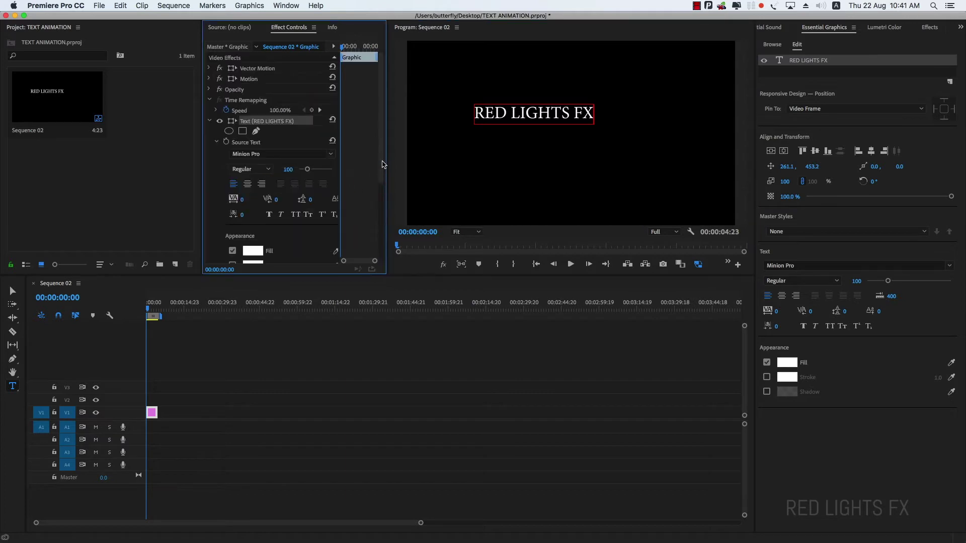
{"action": "scroll", "coordinate": [382, 173], "scroll_direction": "up", "scroll_amount": 10}
{"action": "scroll", "coordinate": [372, 133], "scroll_direction": "down", "scroll_amount": 5}
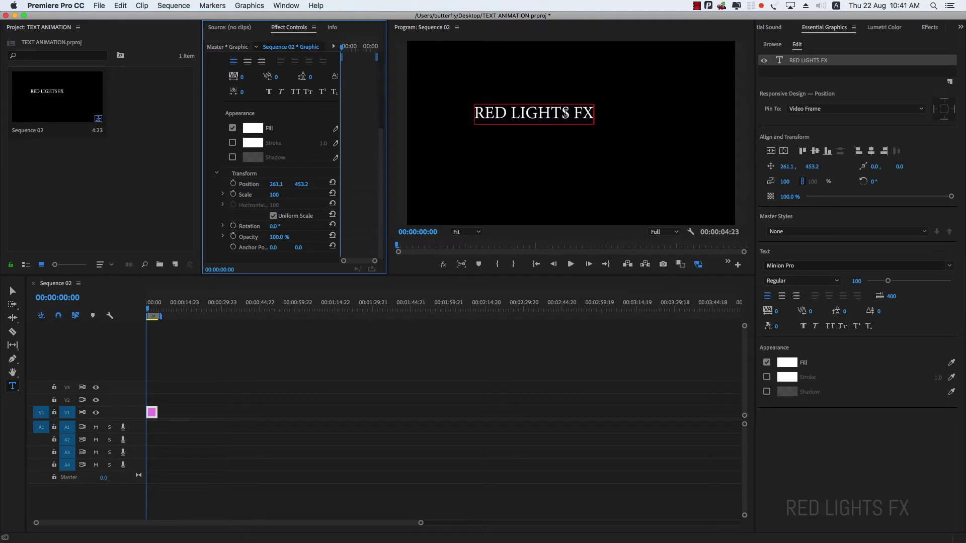
{"action": "left_click", "coordinate": [784, 151]}
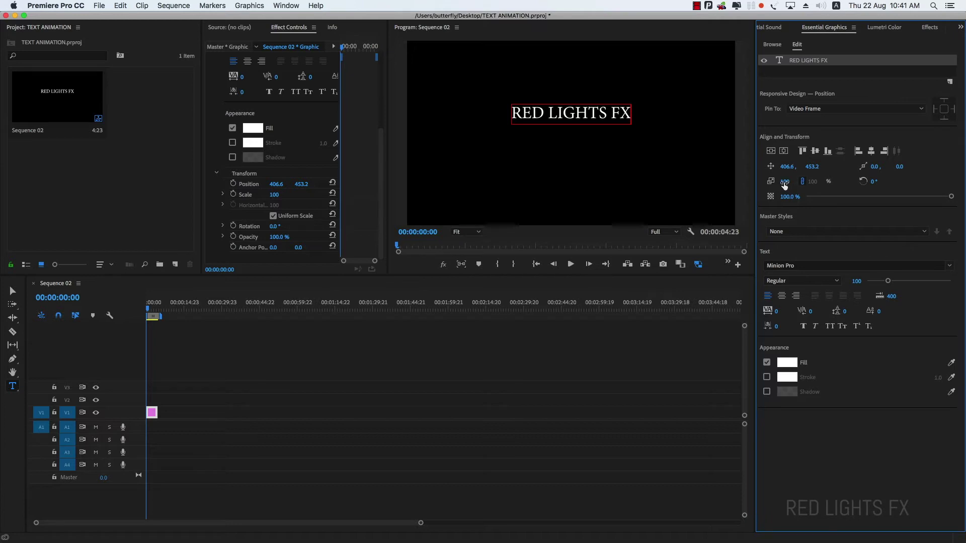
{"action": "left_click_drag", "start_coordinate": [785, 181], "coordinate": [795, 181]}
{"action": "left_click", "coordinate": [783, 150]}
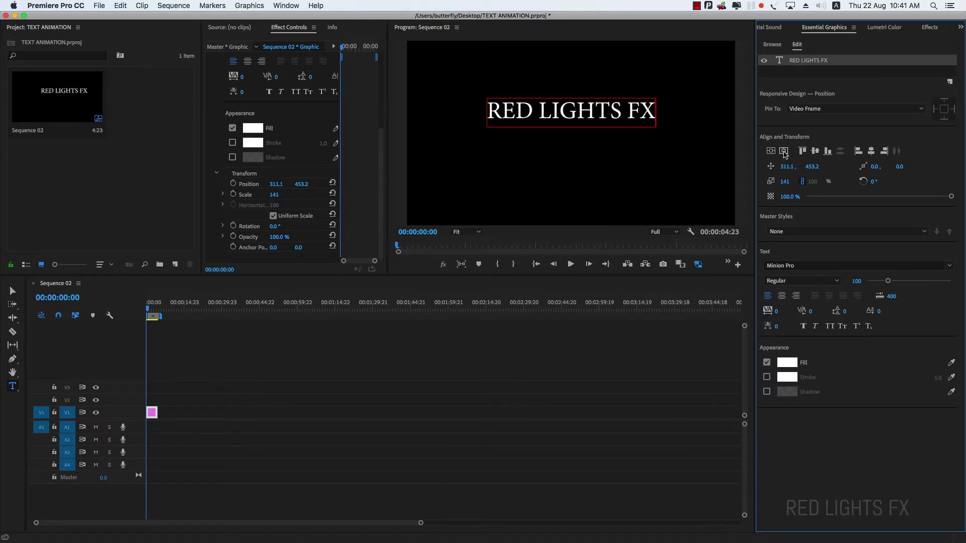
Add a 'TUTORIALS' line below the title and set its Position X to 316.
{"action": "left_click", "coordinate": [503, 134]}
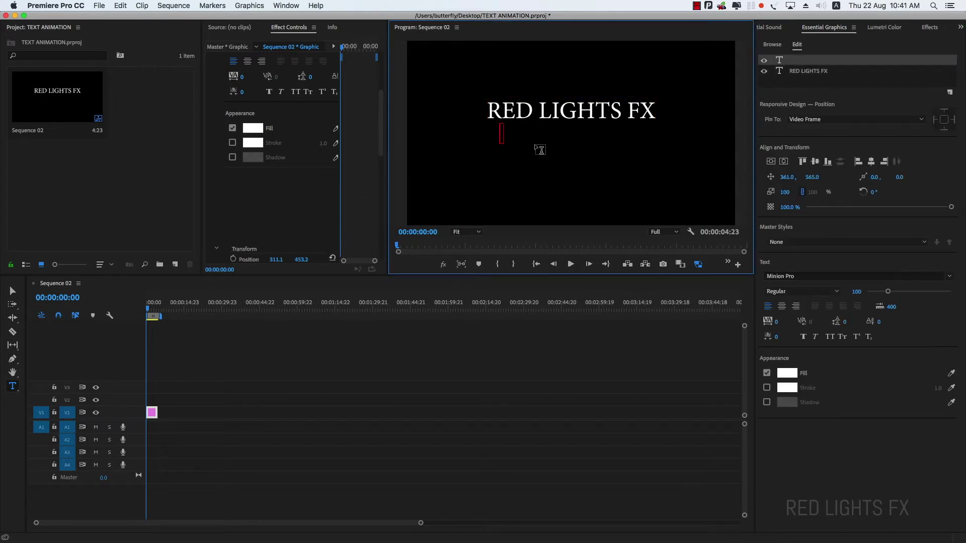
{"action": "type", "text": "TUTOR"}
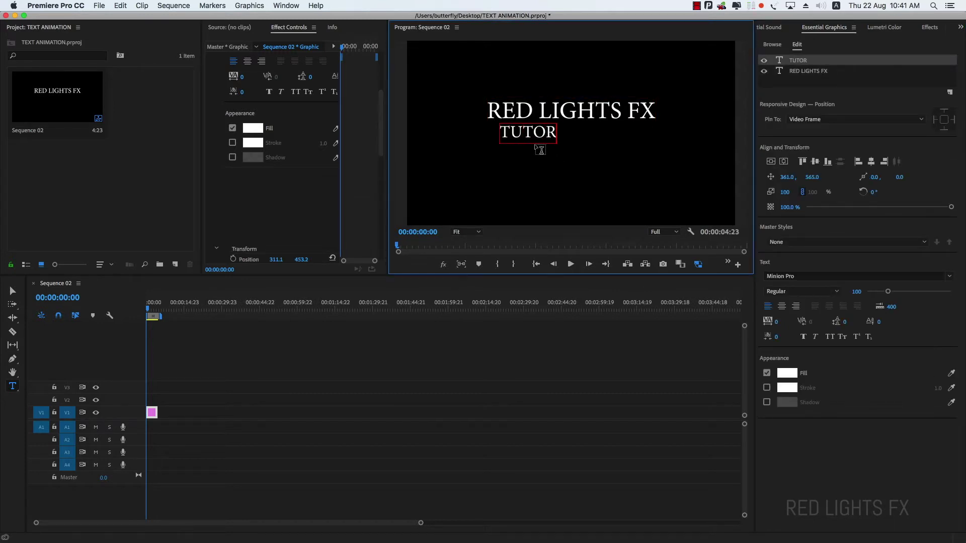
{"action": "type", "text": "IALS"}
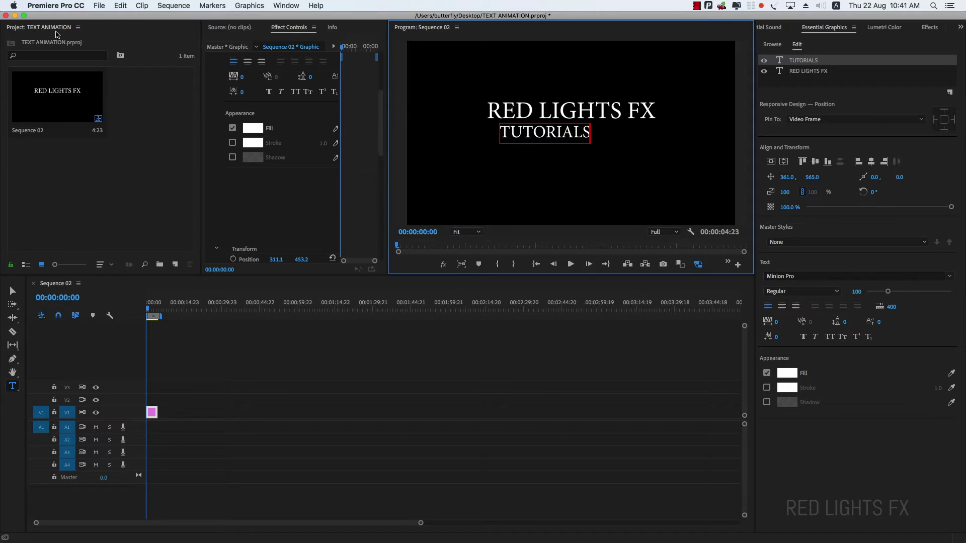
{"action": "left_click", "coordinate": [772, 171]}
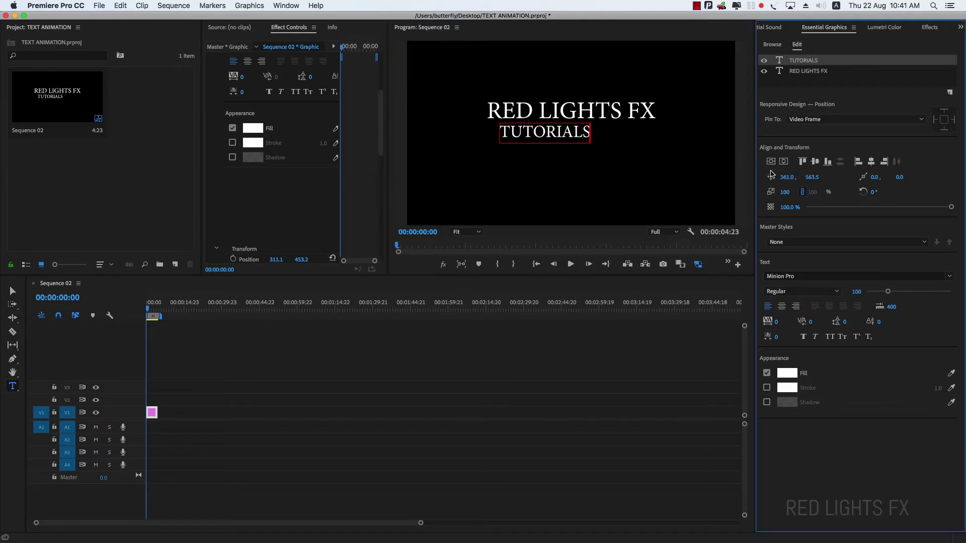
{"action": "left_click", "coordinate": [784, 161]}
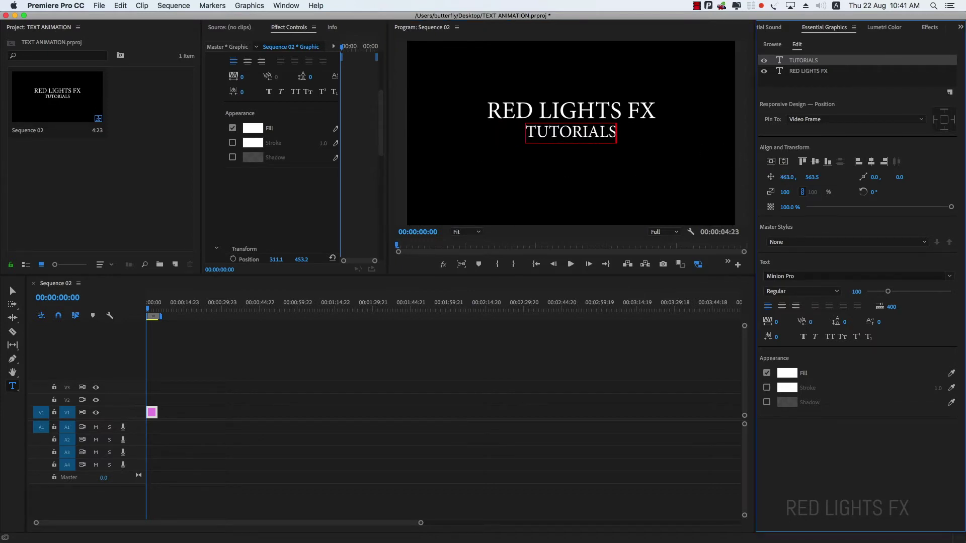
{"action": "mouse_move", "coordinate": [788, 177]}
{"action": "left_mouse_down"}
{"action": "mouse_move", "coordinate": [765, 177]}
{"action": "mouse_move", "coordinate": [801, 177]}
{"action": "left_mouse_up"}
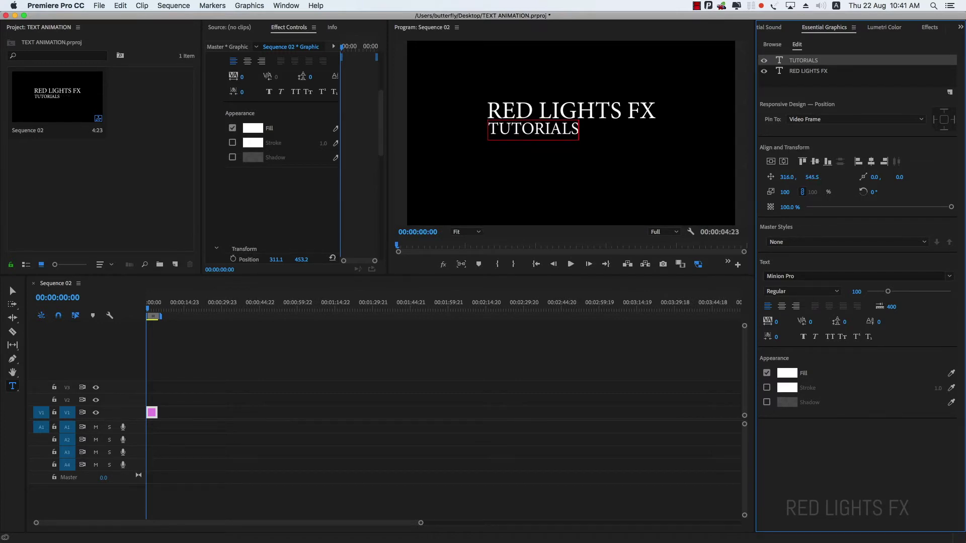
{"action": "left_click_drag", "start_coordinate": [381, 143], "coordinate": [381, 101]}
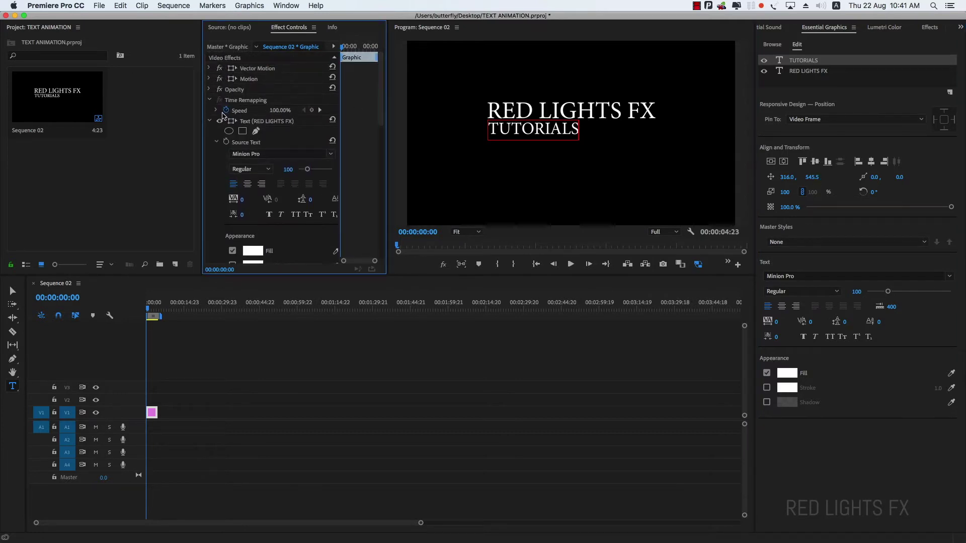
Change the RED LIGHTS FX text's font to Arial.
{"action": "left_click", "coordinate": [210, 122]}
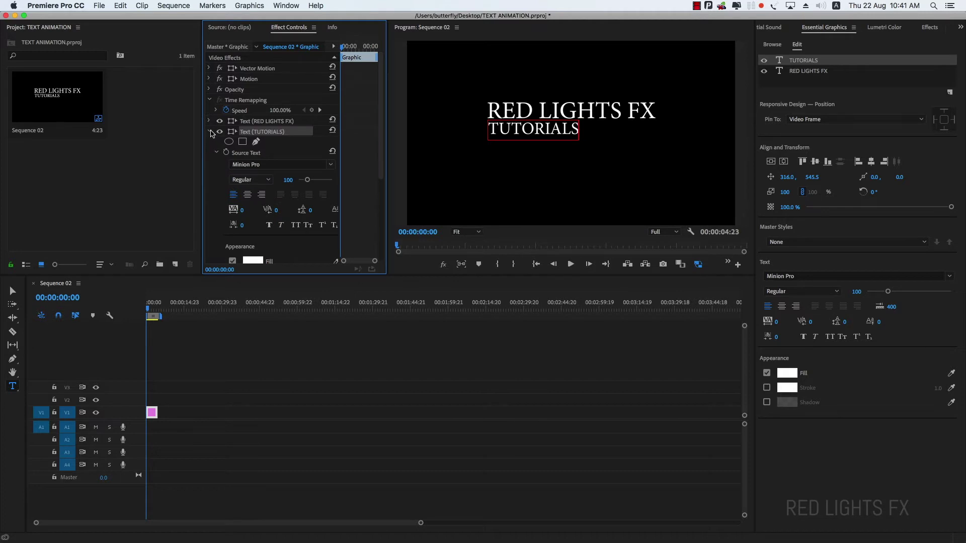
{"action": "left_click", "coordinate": [250, 123]}
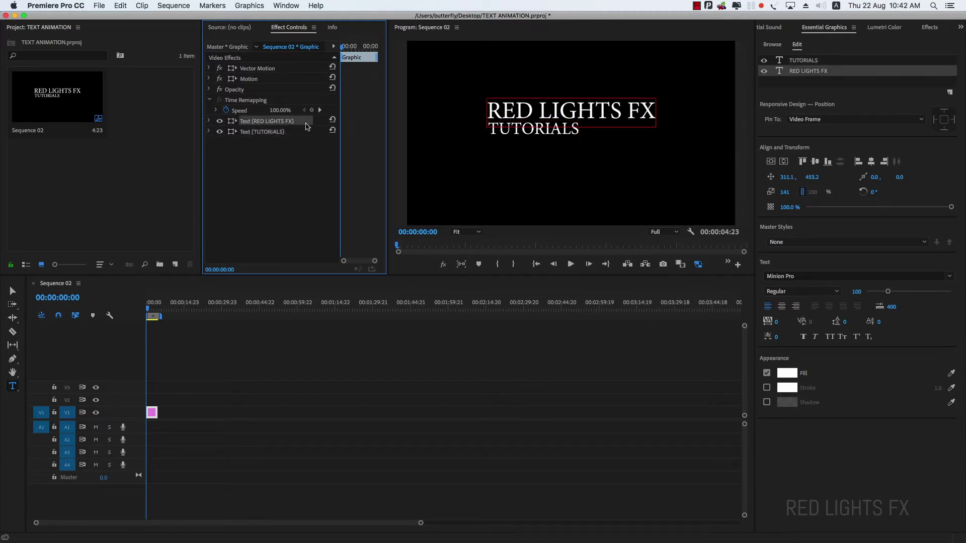
{"action": "left_click", "coordinate": [272, 132]}
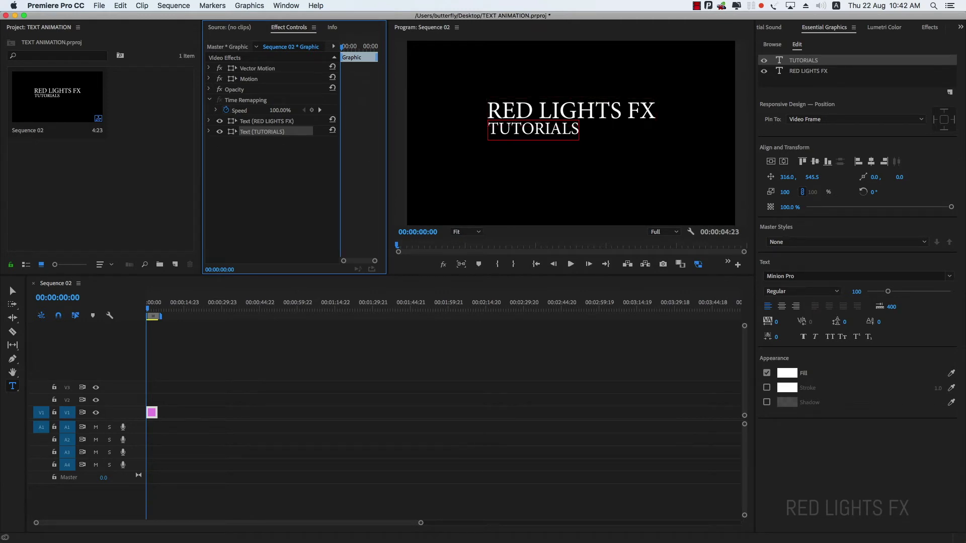
{"action": "left_click", "coordinate": [12, 291]}
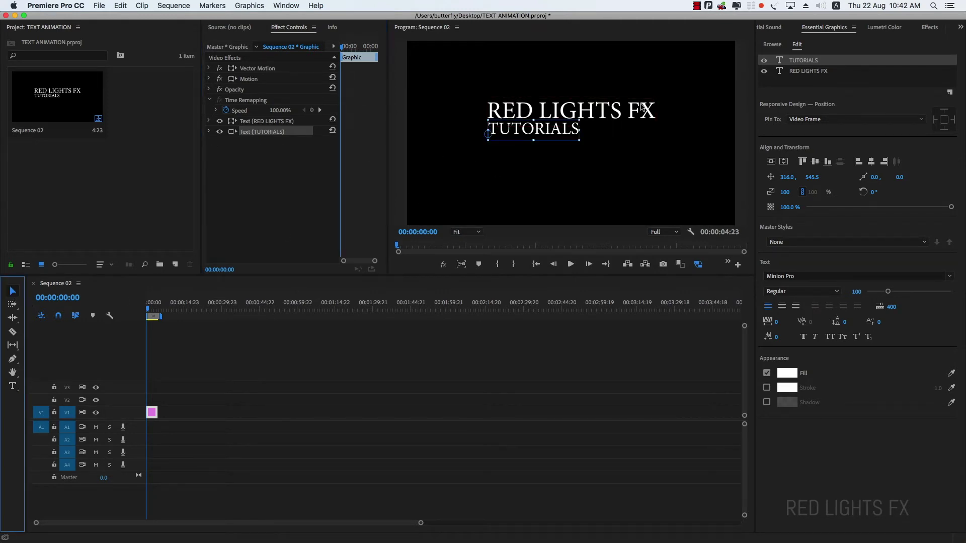
{"action": "left_click", "coordinate": [643, 106]}
{"action": "left_click", "coordinate": [949, 275]}
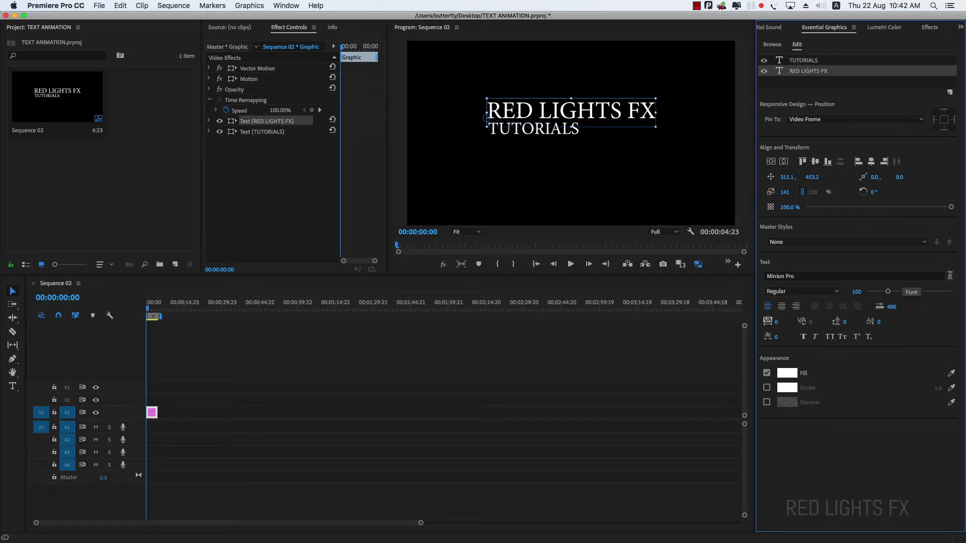
{"action": "left_click", "coordinate": [822, 276]}
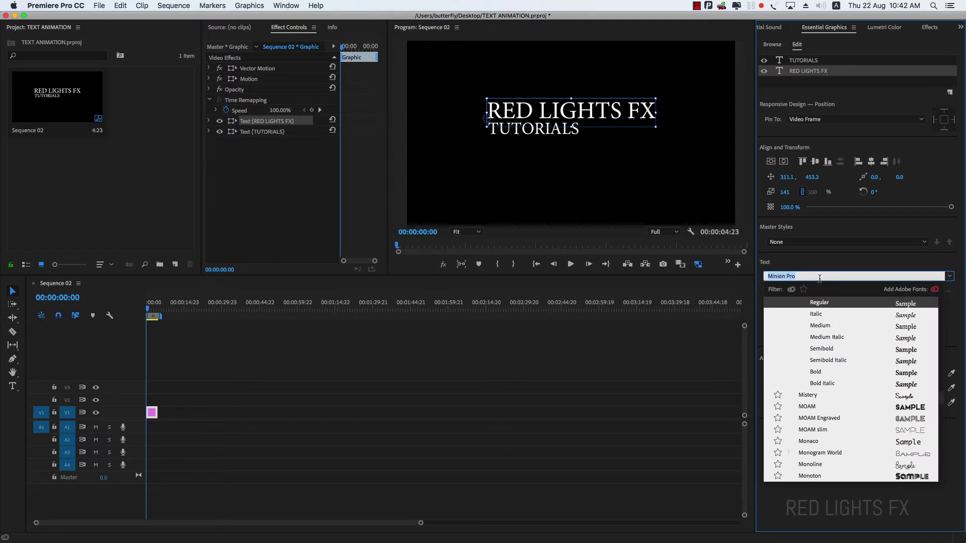
{"action": "type", "text": "arial"}
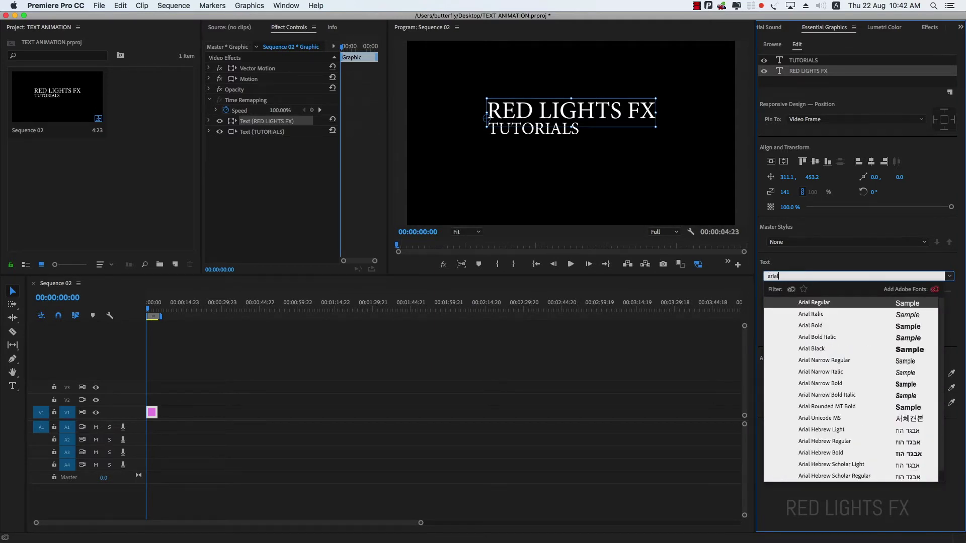
{"action": "key", "text": "Return"}
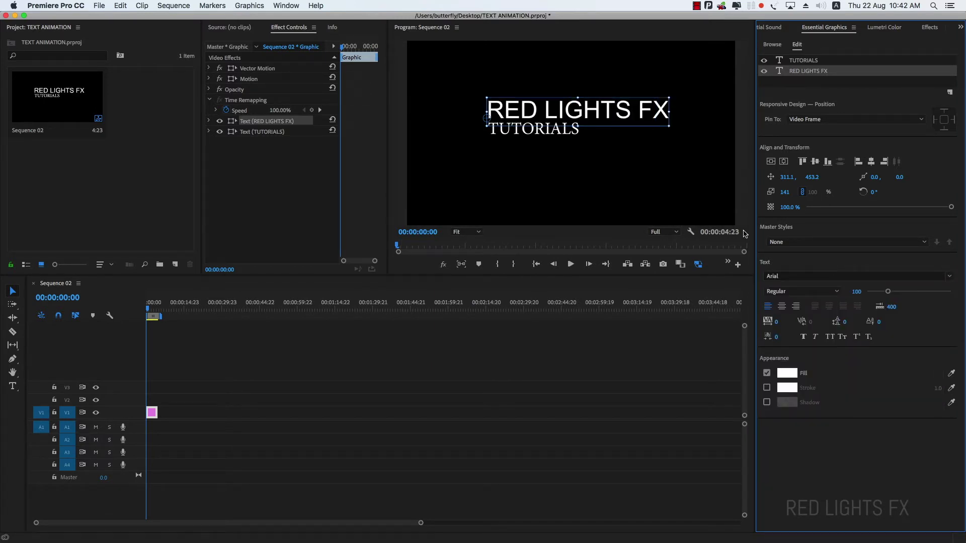
Change the TUTORIALS text's font to Arial as well.
{"action": "left_click", "coordinate": [556, 140]}
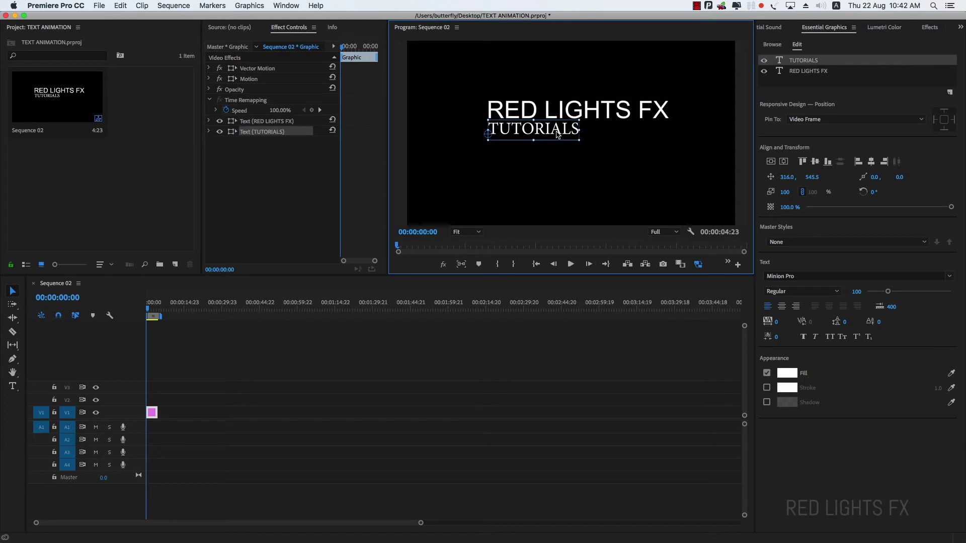
{"action": "left_click", "coordinate": [828, 277]}
{"action": "type", "text": "arial"}
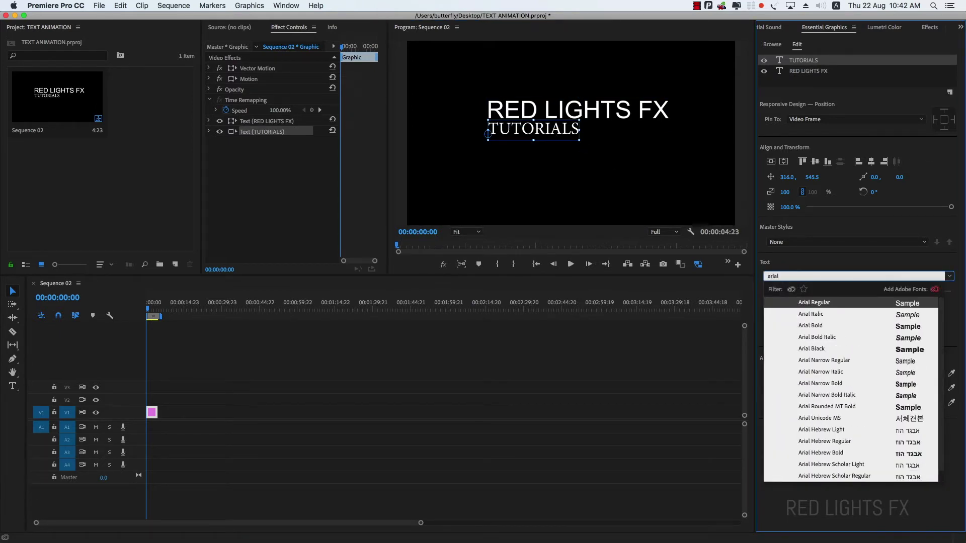
{"action": "key", "text": "Return"}
{"action": "left_click", "coordinate": [416, 430]}
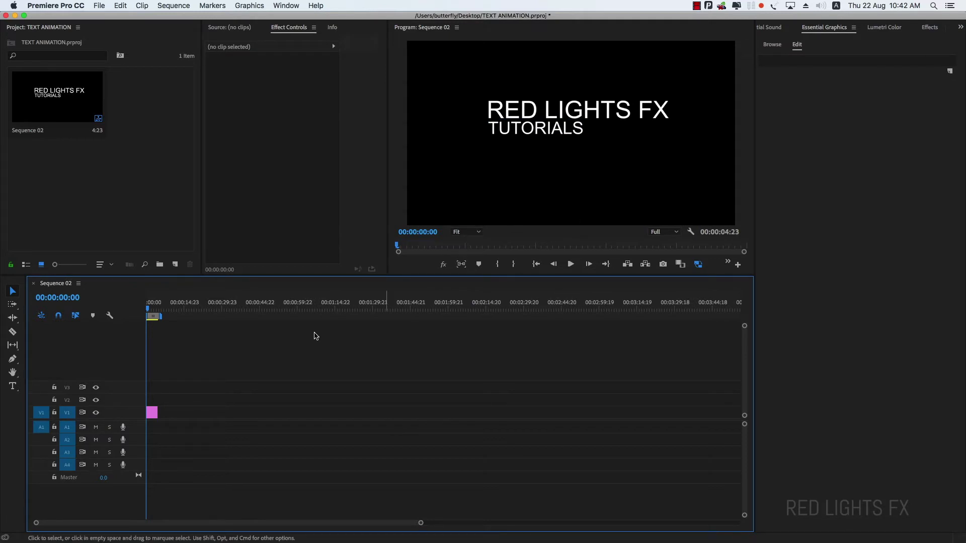
Zoom the timeline in on the title clip and make the tracks taller.
{"action": "left_click", "coordinate": [154, 411]}
{"action": "left_click", "coordinate": [212, 401]}
{"action": "key", "text": "="}
{"action": "key", "text": "="}
{"action": "key", "text": "="}
{"action": "key", "text": "="}
{"action": "left_click", "coordinate": [161, 411]}
{"action": "key", "text": "shift+="}
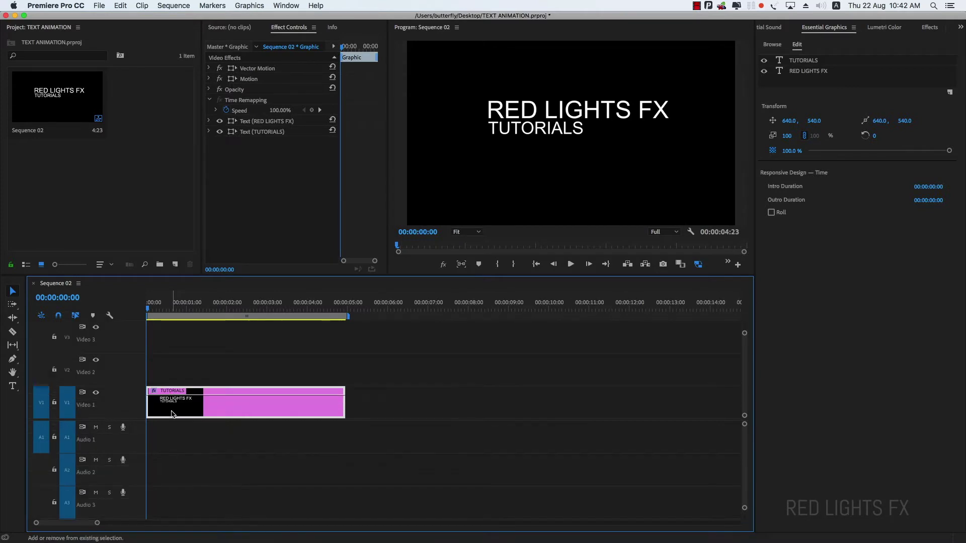
{"action": "left_click", "coordinate": [228, 402]}
Add a white rectangle shape layer and move it right of the text.
{"action": "left_click", "coordinate": [949, 93]}
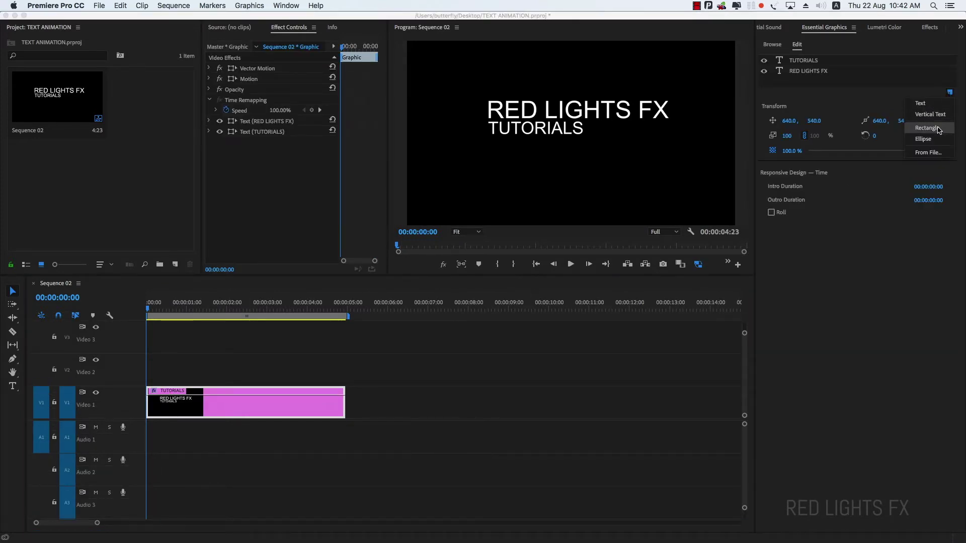
{"action": "left_click", "coordinate": [926, 128]}
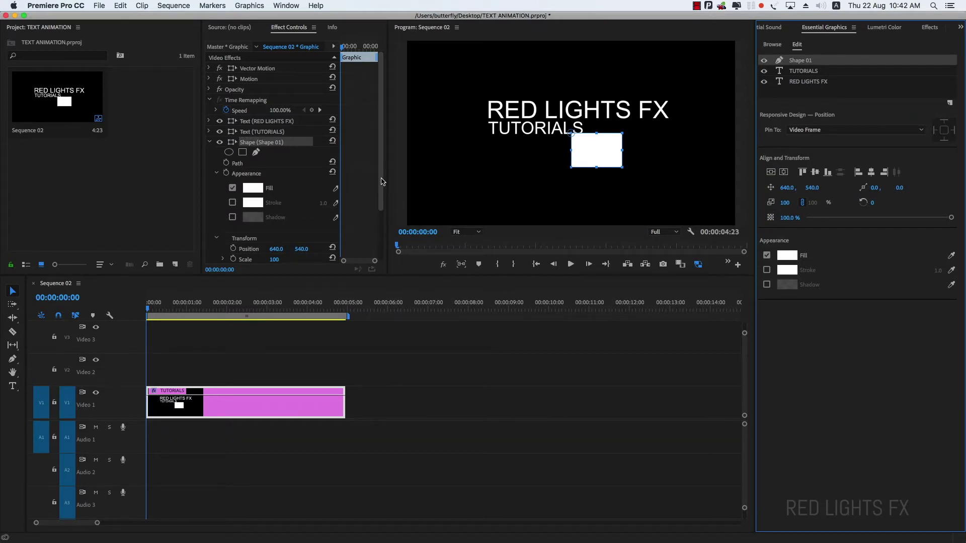
{"action": "left_click_drag", "start_coordinate": [382, 182], "coordinate": [379, 238]}
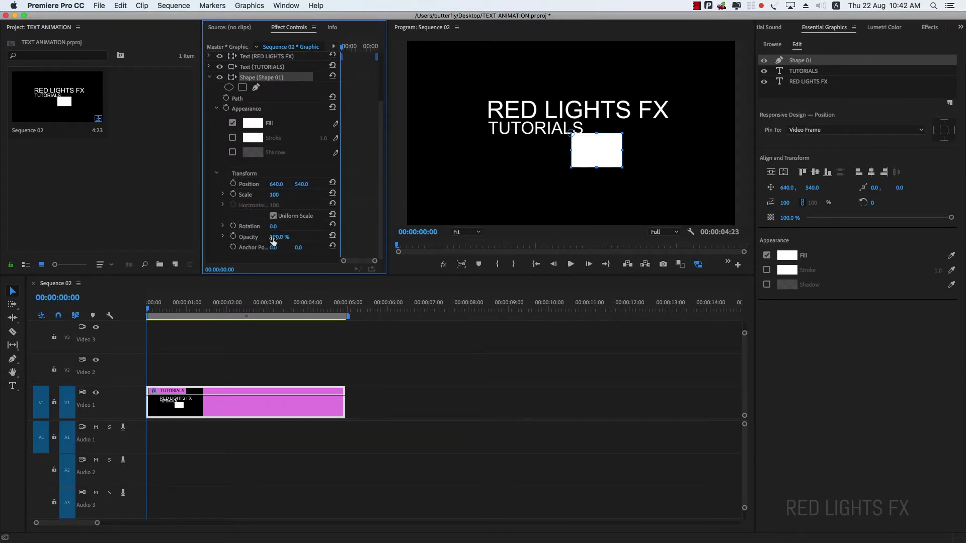
{"action": "left_click_drag", "start_coordinate": [597, 143], "coordinate": [680, 144]}
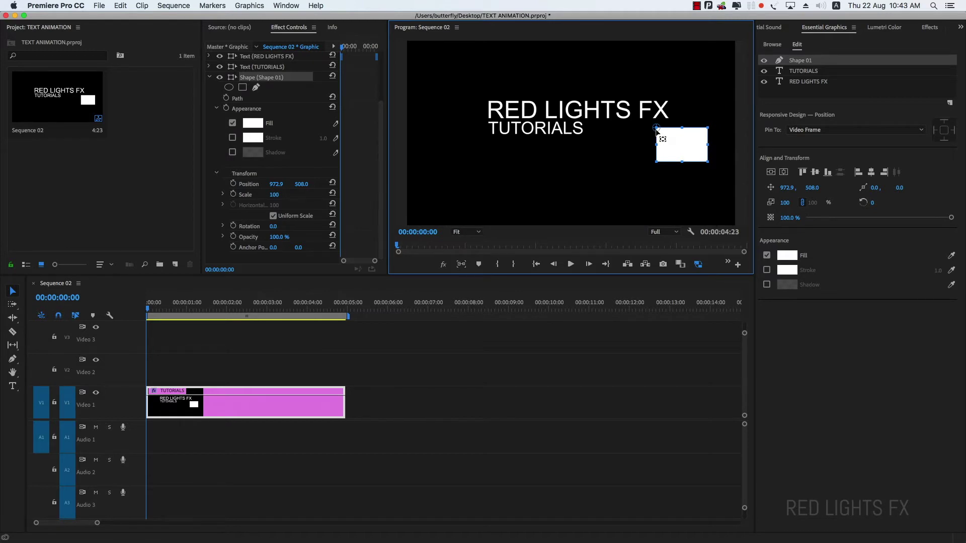
Centre the rectangle's anchor and scale it non-uniformly to a 3 × 107 vertical bar.
{"action": "left_click_drag", "start_coordinate": [656, 127], "coordinate": [682, 144]}
{"action": "left_click", "coordinate": [273, 217]}
{"action": "mouse_move", "coordinate": [275, 212]}
{"action": "left_mouse_down"}
{"action": "mouse_move", "coordinate": [233, 212]}
{"action": "mouse_move", "coordinate": [283, 205]}
{"action": "left_mouse_up"}
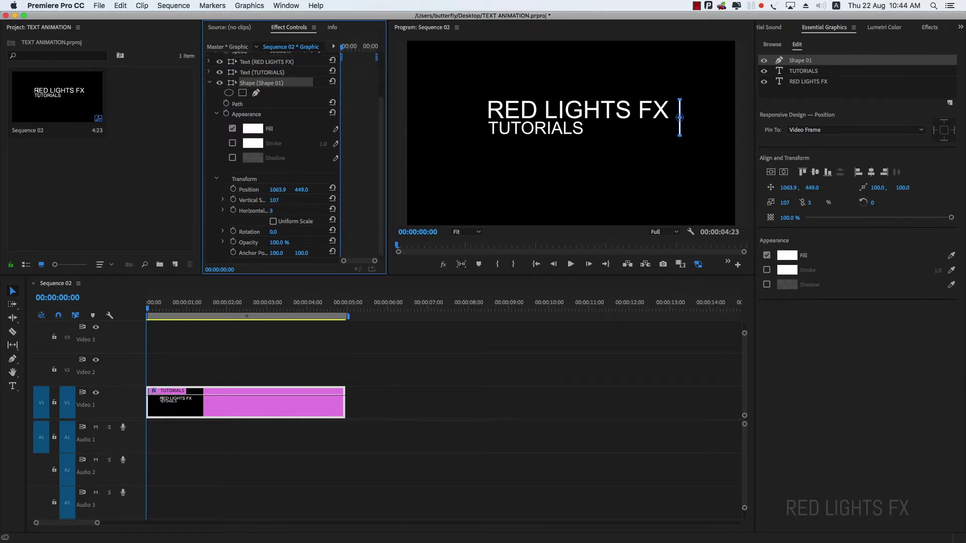
{"action": "left_click", "coordinate": [356, 373]}
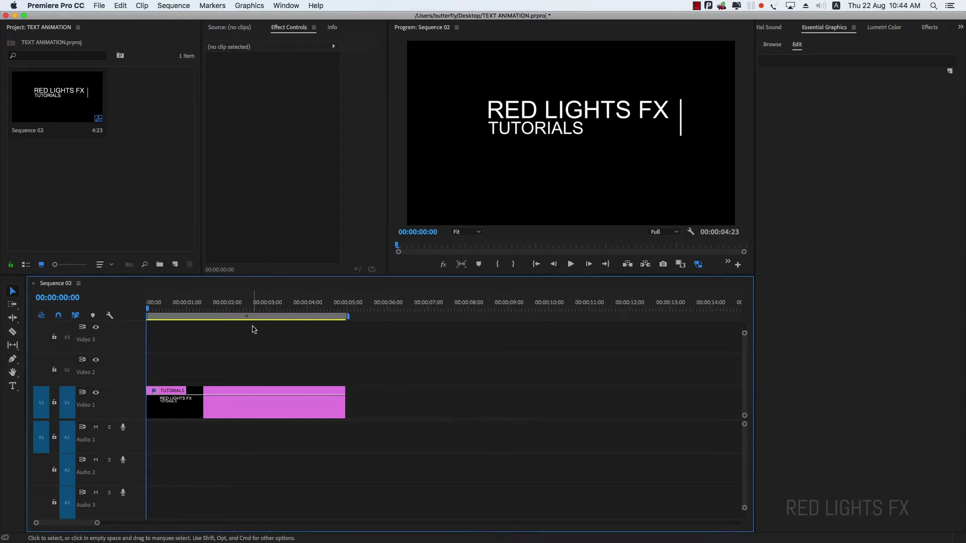
Play the title's opening from the start, then select the white bar in the Program monitor.
{"action": "key", "text": "super+a"}
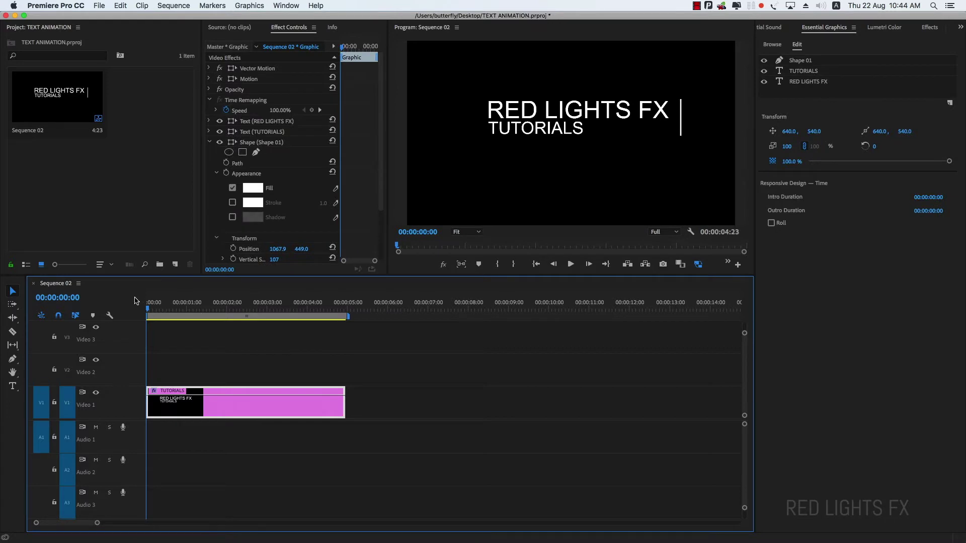
{"action": "left_click_drag", "start_coordinate": [194, 304], "coordinate": [160, 305]}
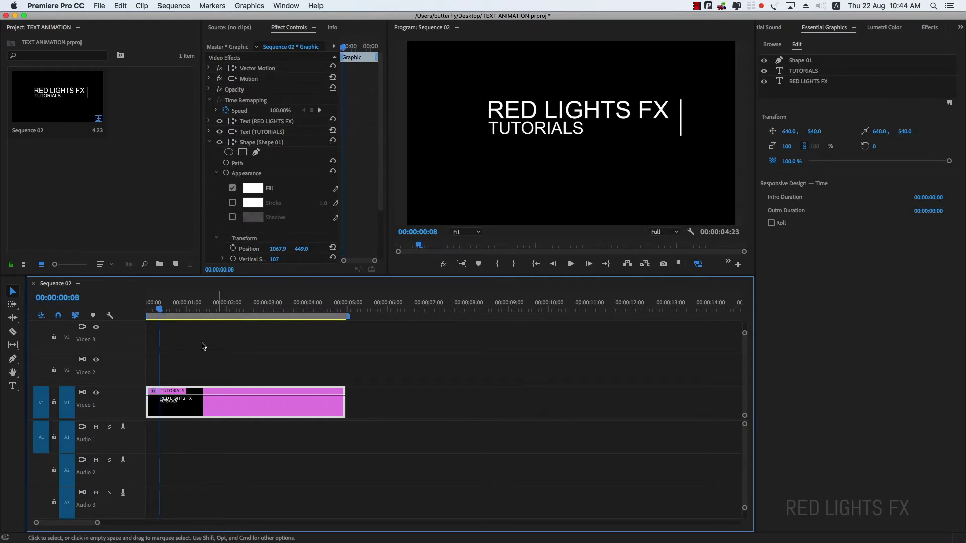
{"action": "key", "text": "Home"}
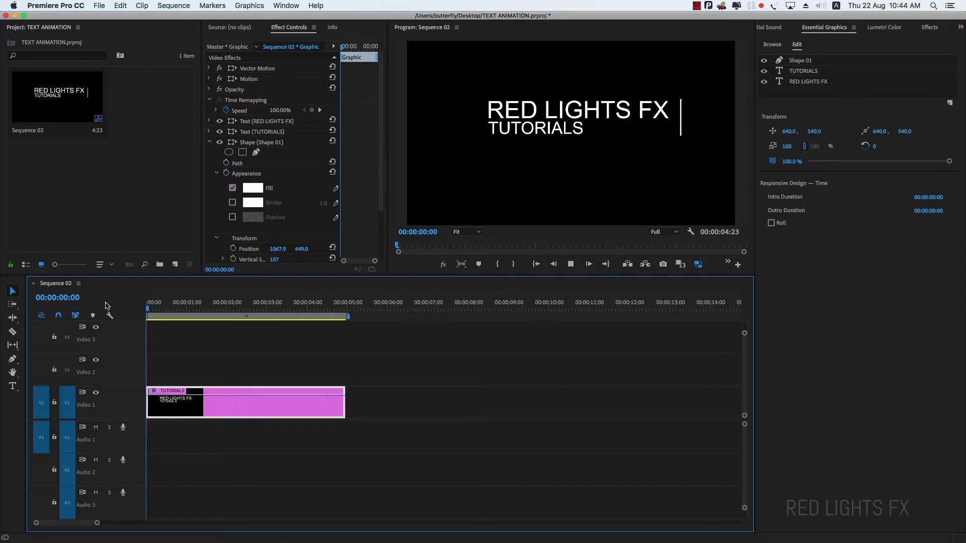
{"action": "key", "text": "space"}
{"action": "key", "text": "space"}
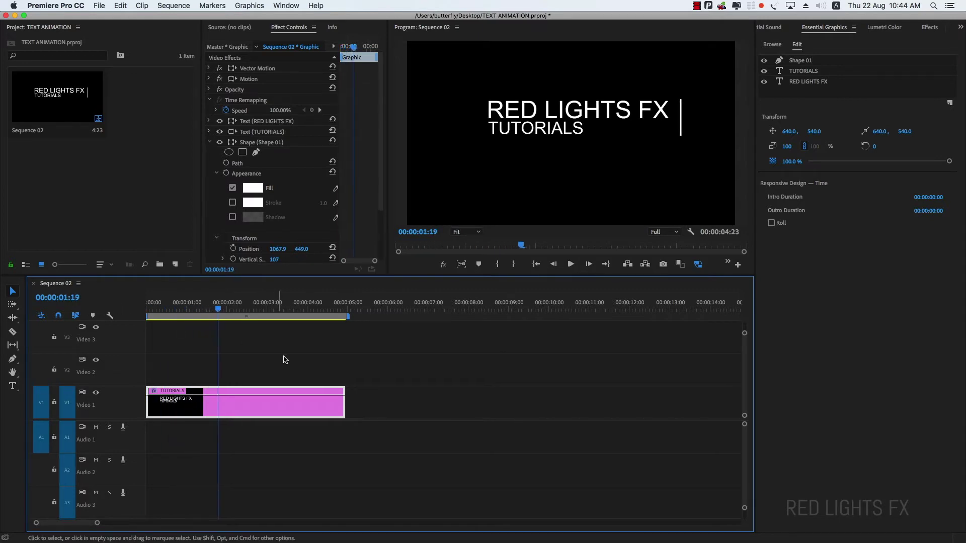
{"action": "key", "text": "Home"}
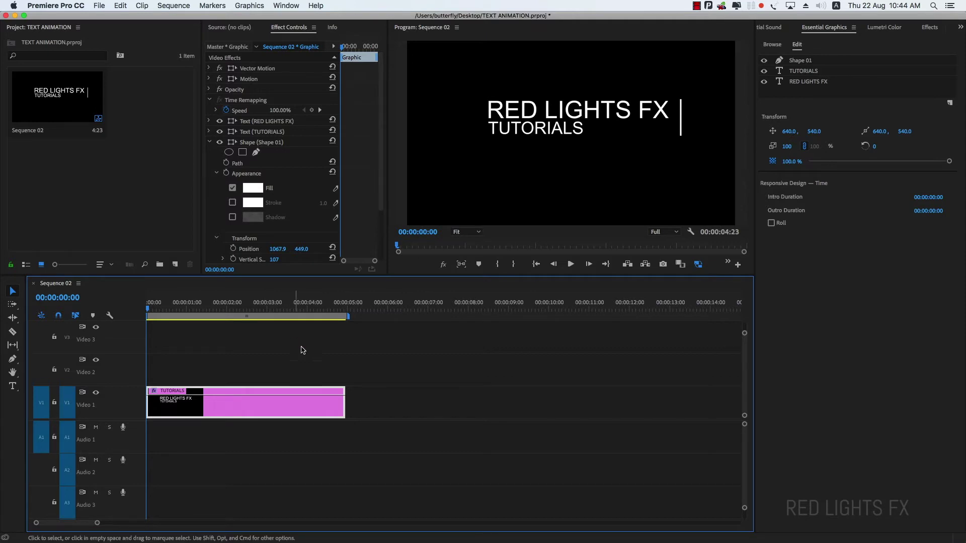
{"action": "left_click", "coordinate": [680, 119]}
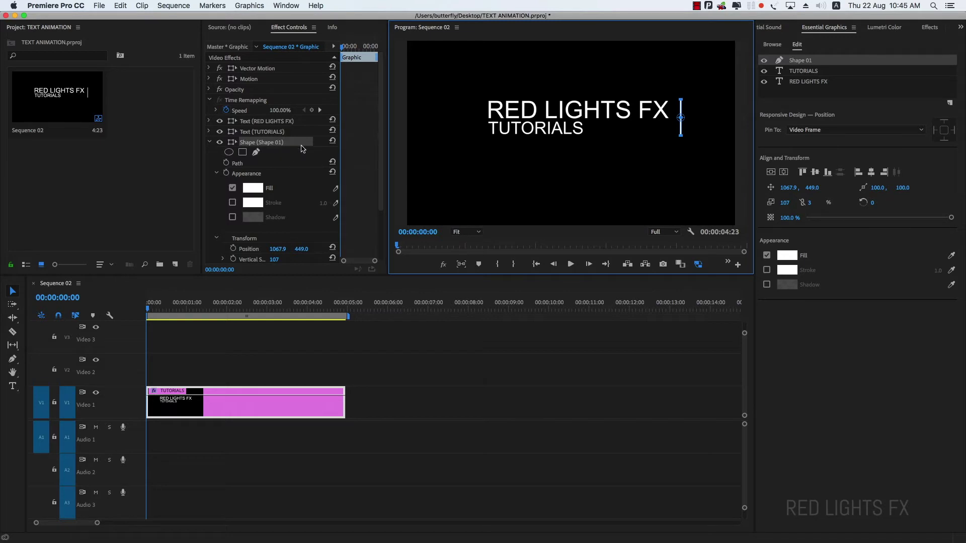
Set the white bar's Vertical Scale to 0.
{"action": "scroll", "coordinate": [377, 201], "scroll_direction": "down", "scroll_amount": 3}
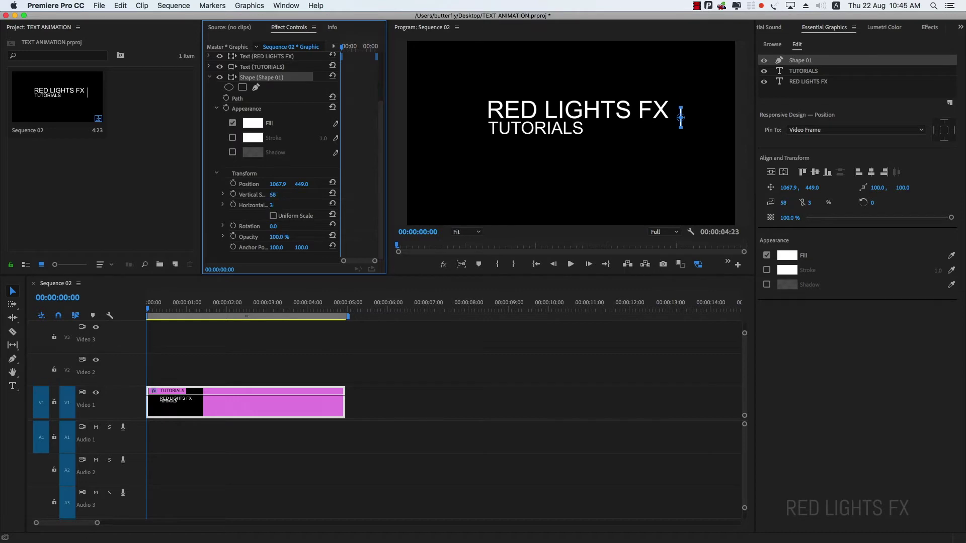
{"action": "left_click_drag", "start_coordinate": [274, 195], "coordinate": [282, 195]}
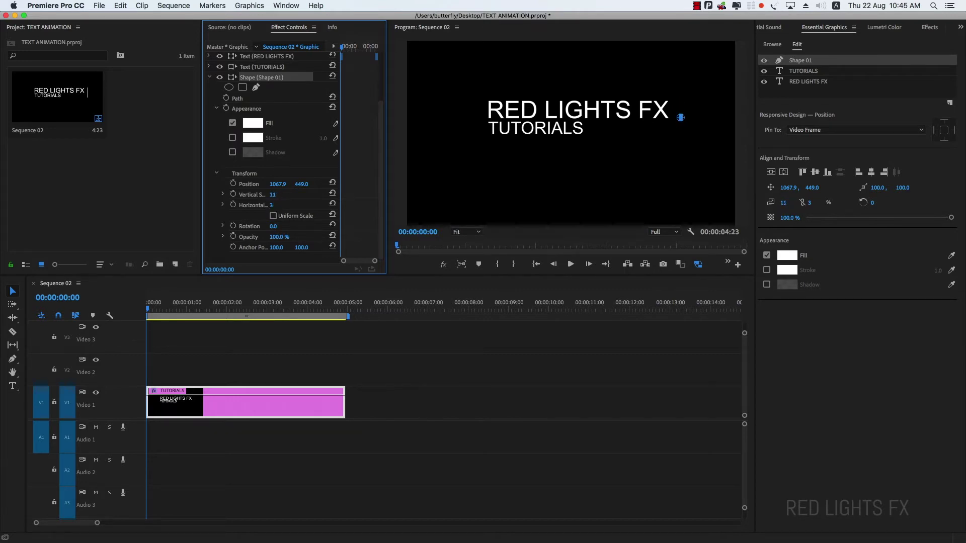
{"action": "left_click", "coordinate": [295, 194]}
{"action": "type", "text": "0"}
{"action": "key", "text": "Return"}
Zoom the timeline onto the clip and widen the Effect Controls keyframe area.
{"action": "left_click", "coordinate": [140, 313]}
{"action": "key", "text": "="}
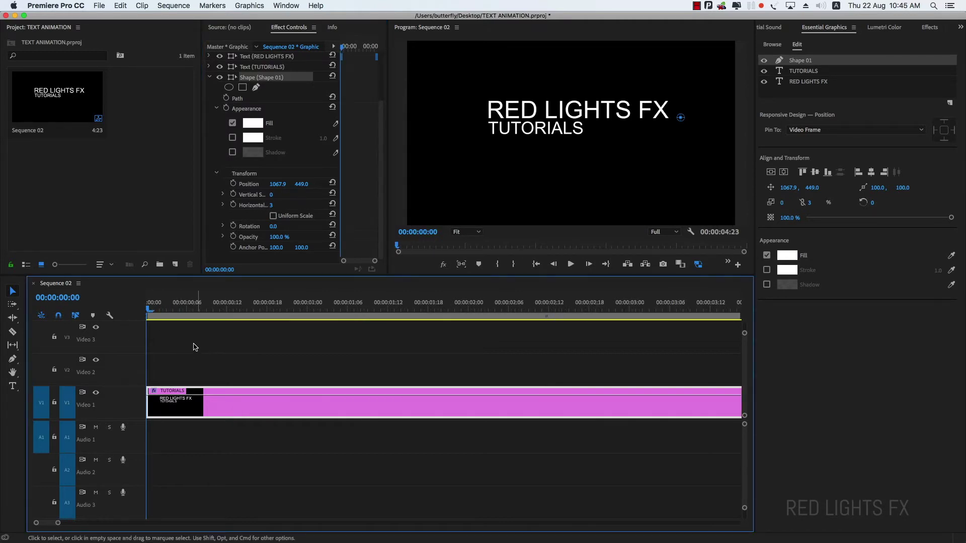
{"action": "mouse_move", "coordinate": [154, 313]}
{"action": "left_mouse_down"}
{"action": "mouse_move", "coordinate": [167, 316]}
{"action": "mouse_move", "coordinate": [160, 316]}
{"action": "left_mouse_up"}
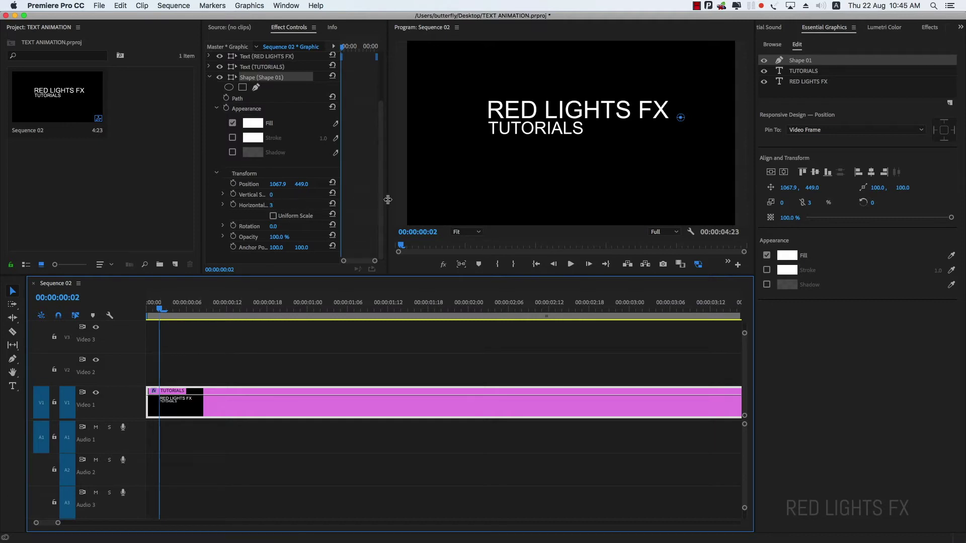
{"action": "left_click_drag", "start_coordinate": [201, 194], "coordinate": [92, 194]}
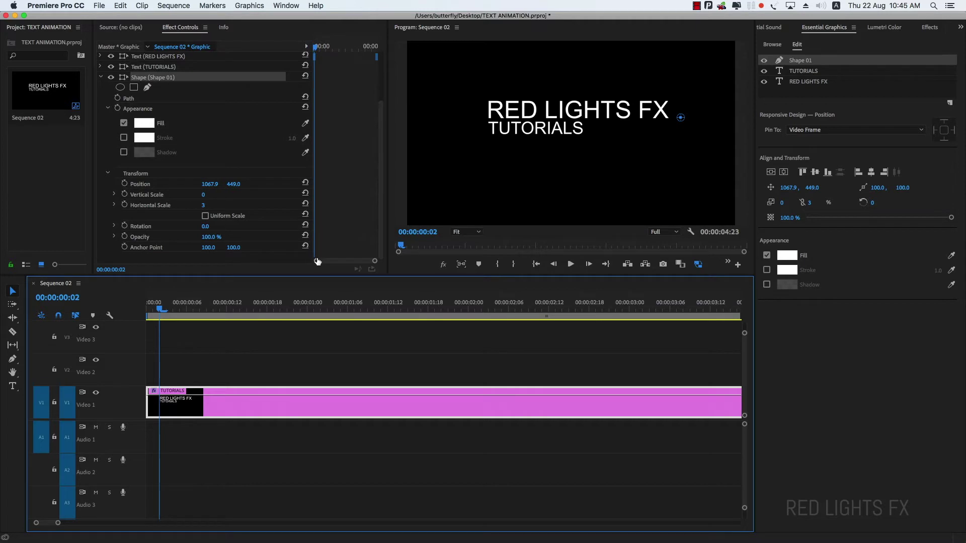
{"action": "mouse_move", "coordinate": [302, 253]}
{"action": "left_mouse_down"}
{"action": "mouse_move", "coordinate": [237, 252]}
{"action": "mouse_move", "coordinate": [256, 253]}
{"action": "left_mouse_up"}
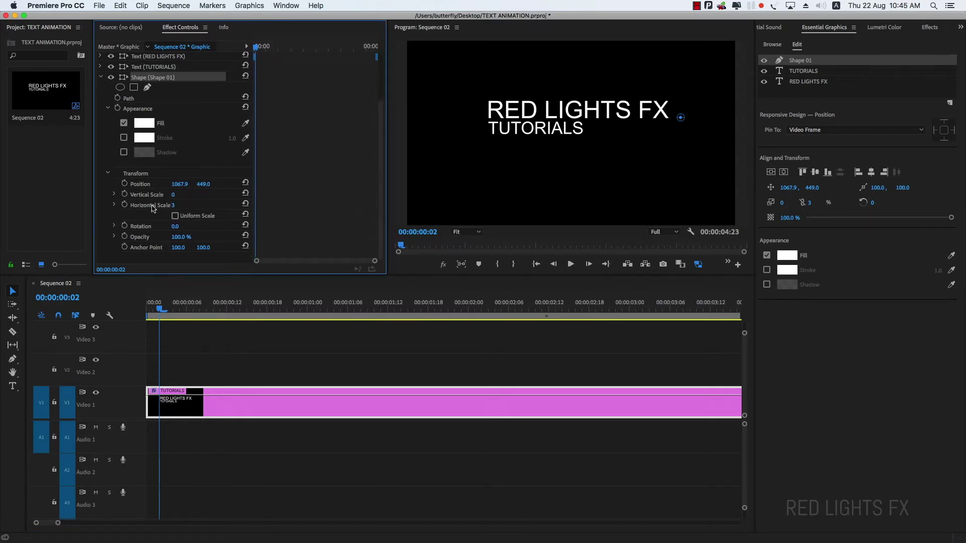
Keyframe Vertical Scale at 0, then add a higher Vertical Scale keyframe a few frames later.
{"action": "left_click", "coordinate": [125, 195]}
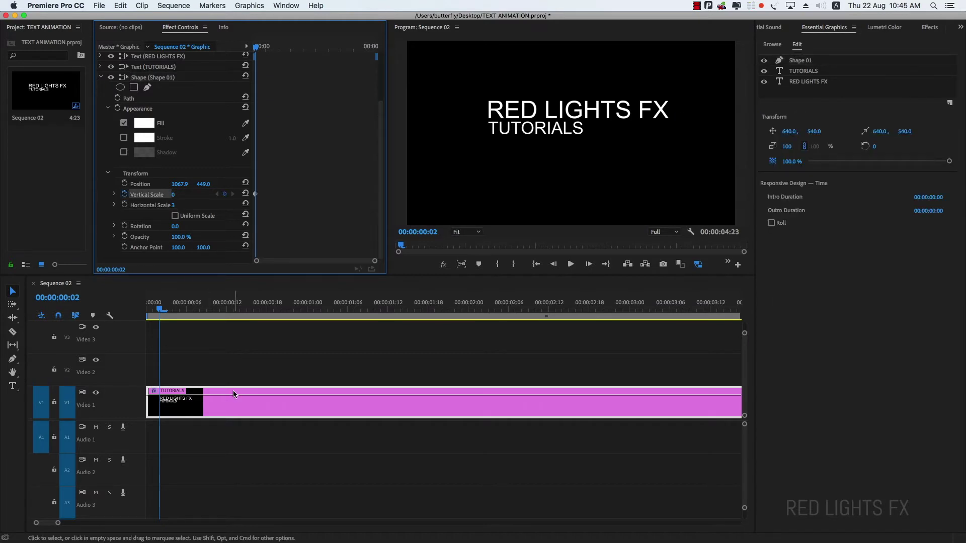
{"action": "key", "text": "space"}
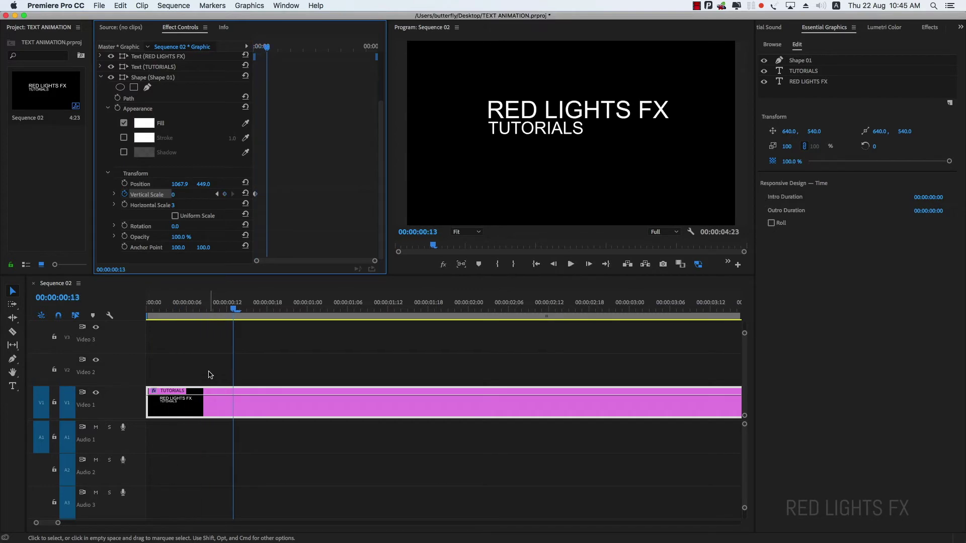
{"action": "left_click", "coordinate": [193, 195]}
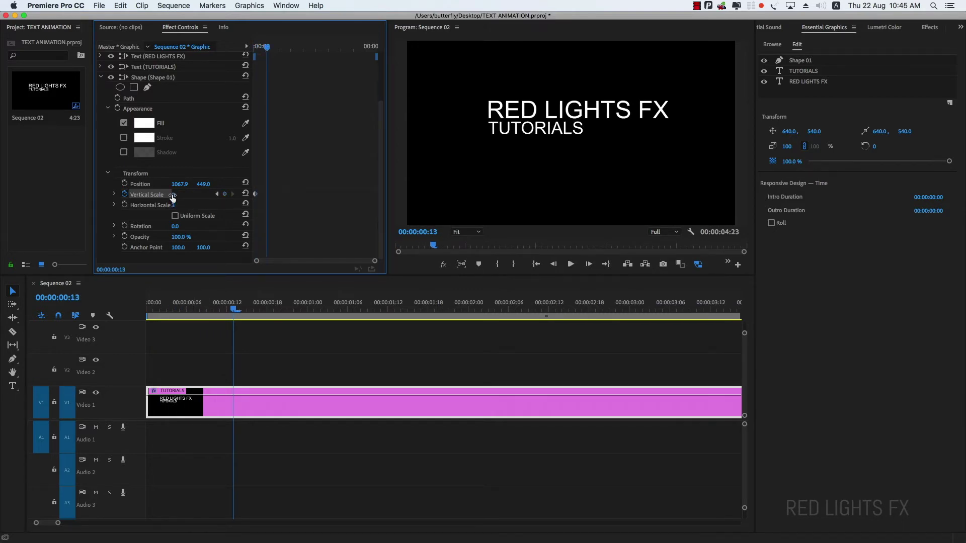
{"action": "left_click_drag", "start_coordinate": [174, 195], "coordinate": [680, 117]}
Replay the bar's growth several times, then marquee-select both Vertical Scale keyframes.
{"action": "mouse_move", "coordinate": [227, 305]}
{"action": "left_mouse_down"}
{"action": "mouse_move", "coordinate": [196, 304]}
{"action": "mouse_move", "coordinate": [271, 311]}
{"action": "mouse_move", "coordinate": [152, 308]}
{"action": "left_mouse_up"}
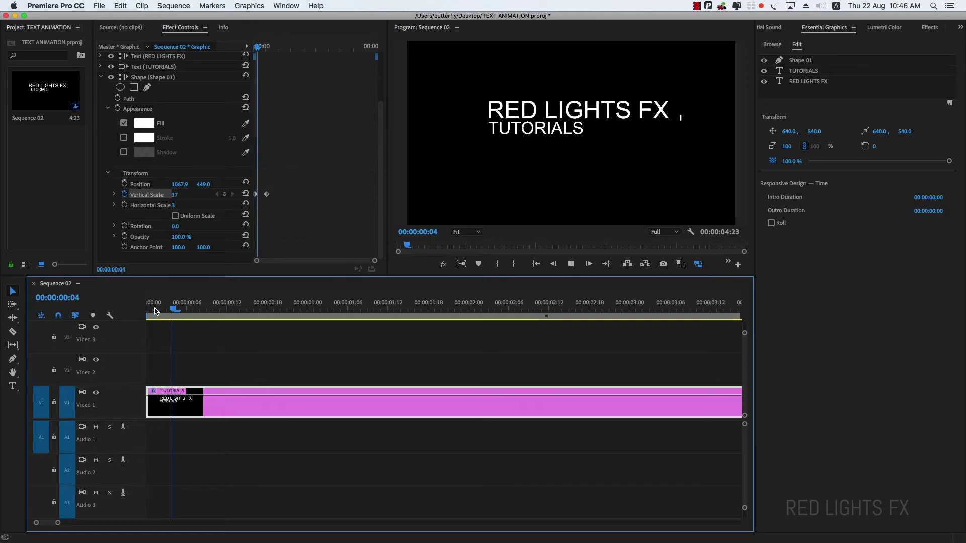
{"action": "key", "text": "space"}
{"action": "left_click_drag", "start_coordinate": [236, 308], "coordinate": [152, 308]}
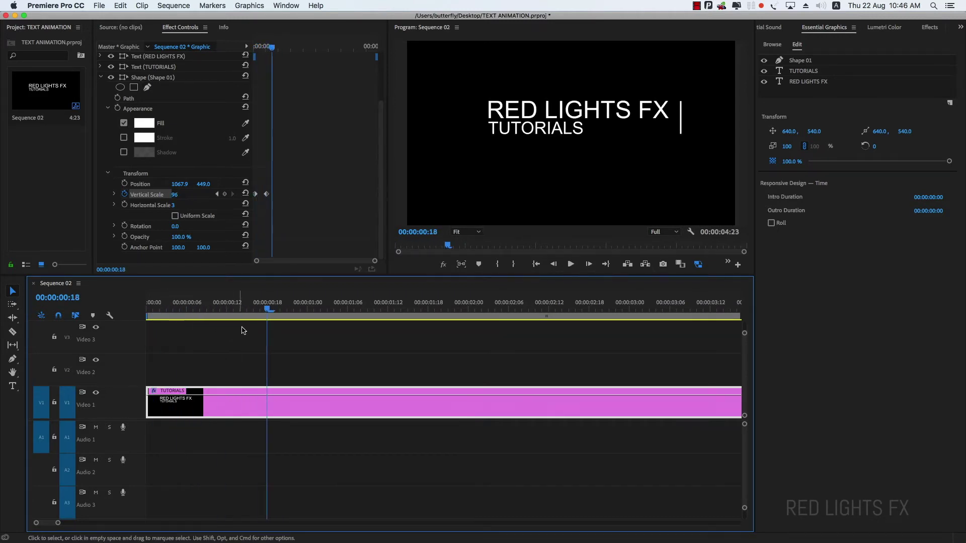
{"action": "left_click_drag", "start_coordinate": [251, 308], "coordinate": [159, 317]}
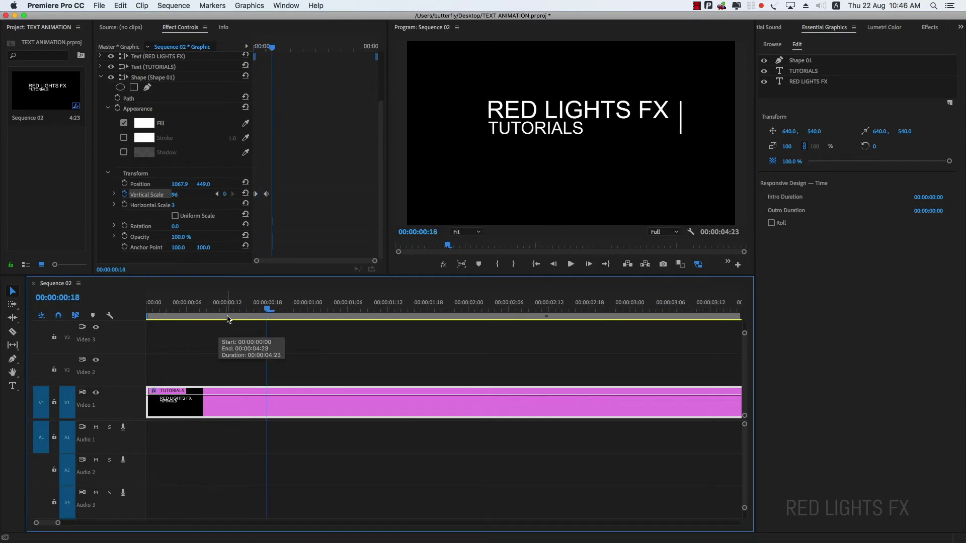
{"action": "left_click_drag", "start_coordinate": [236, 308], "coordinate": [146, 312]}
{"action": "mouse_move", "coordinate": [264, 308]}
{"action": "left_mouse_down"}
{"action": "mouse_move", "coordinate": [151, 315]}
{"action": "mouse_move", "coordinate": [163, 313]}
{"action": "left_mouse_up"}
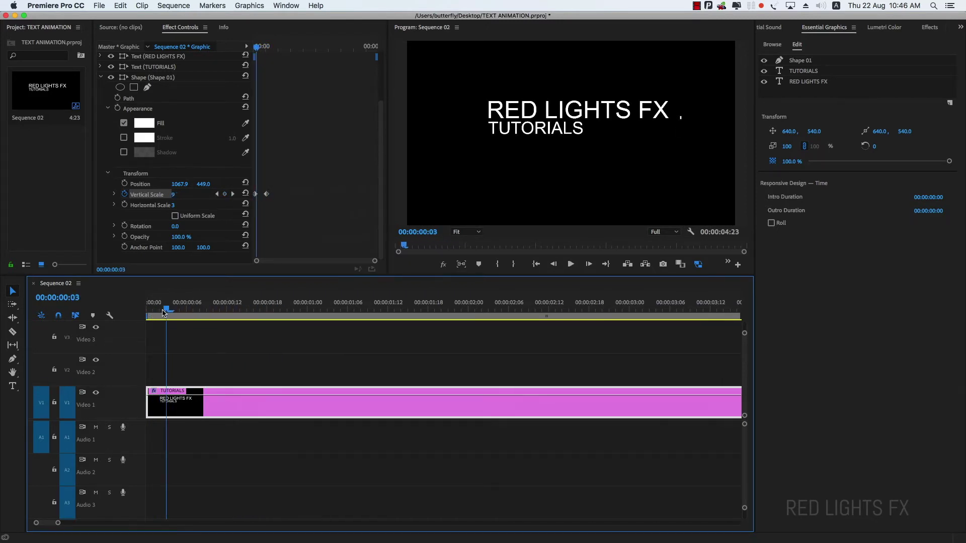
{"action": "left_click", "coordinate": [174, 308]}
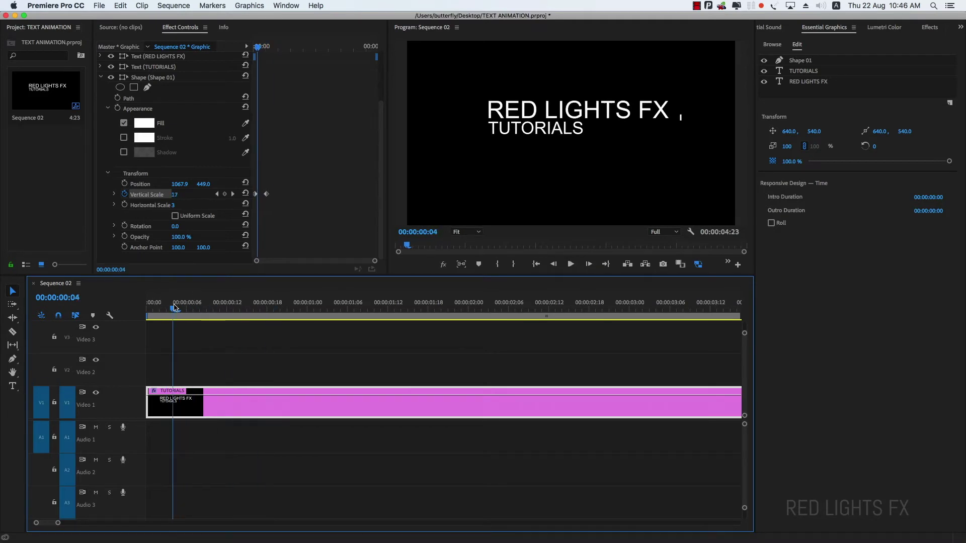
{"action": "left_click", "coordinate": [192, 309]}
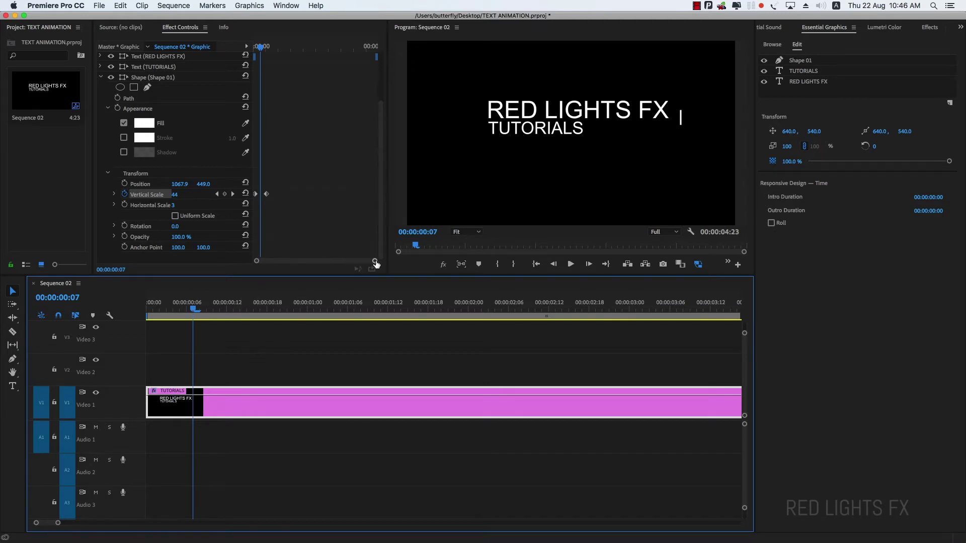
{"action": "left_click_drag", "start_coordinate": [374, 261], "coordinate": [309, 261]}
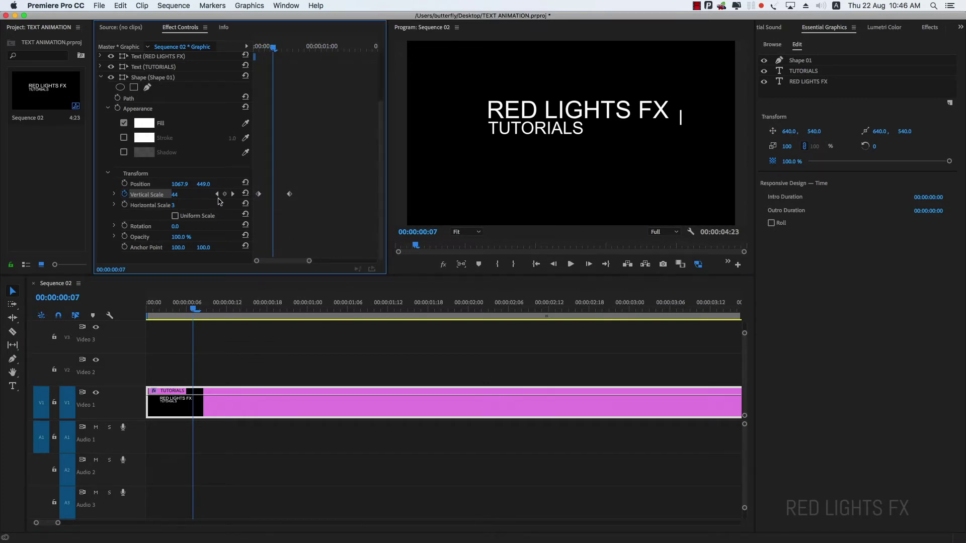
{"action": "left_click_drag", "start_coordinate": [312, 181], "coordinate": [258, 206]}
Set the Vertical Scale keyframes to Ease In and reshape their speed curve.
{"action": "right_click", "coordinate": [289, 196]}
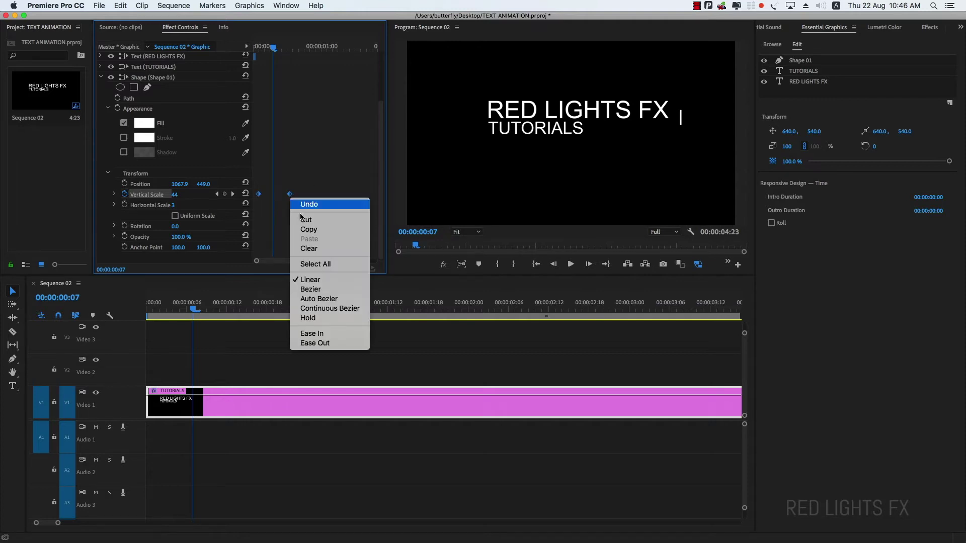
{"action": "left_click", "coordinate": [338, 335]}
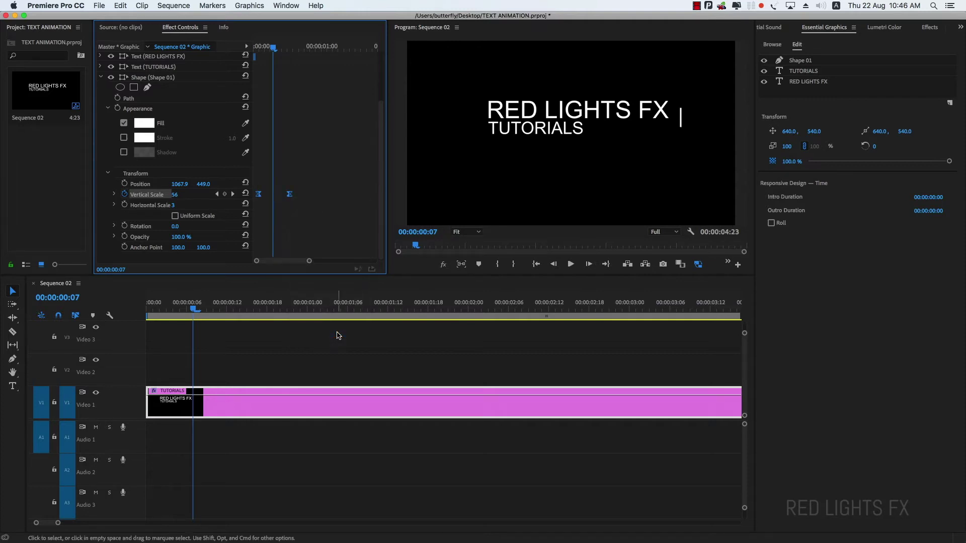
{"action": "left_click", "coordinate": [115, 194]}
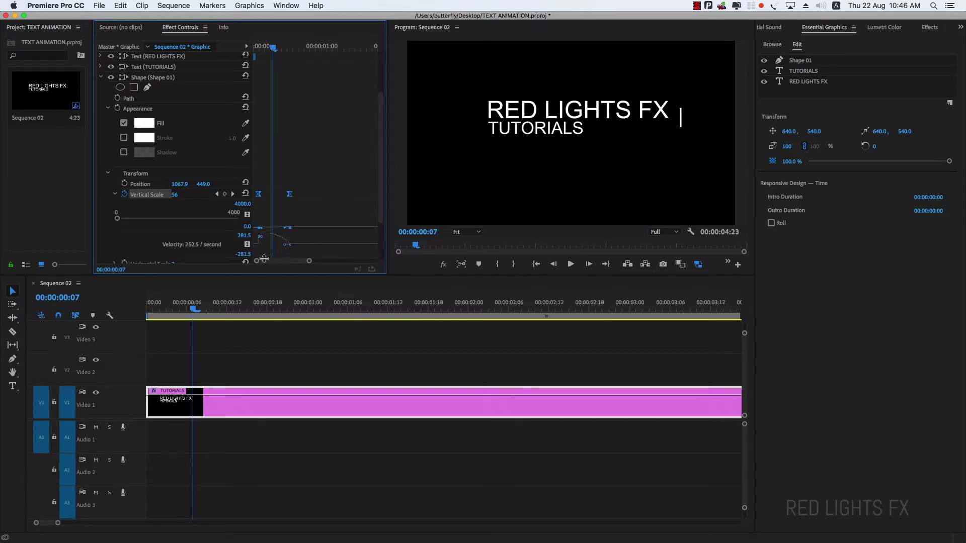
{"action": "left_click_drag", "start_coordinate": [285, 246], "coordinate": [282, 245]}
{"action": "scroll", "coordinate": [385, 215], "scroll_direction": "down", "scroll_amount": 2}
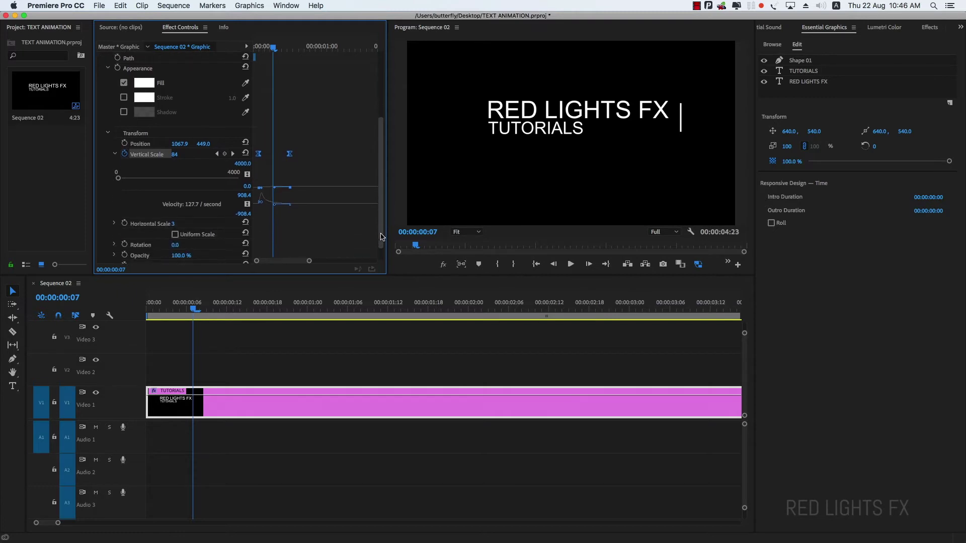
{"action": "left_click_drag", "start_coordinate": [272, 47], "coordinate": [267, 47]}
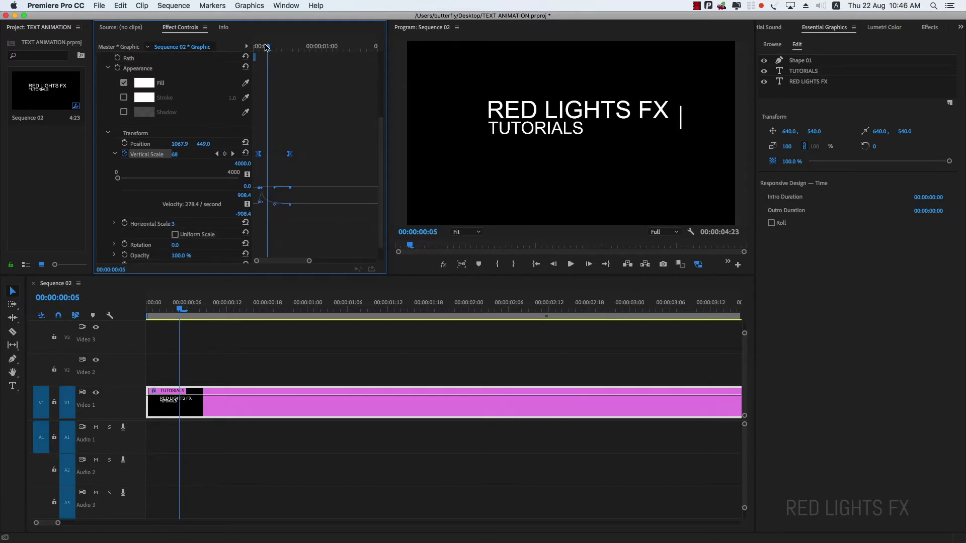
Play back the bar stretching to full height, then collapse the Vertical Scale graph.
{"action": "left_click", "coordinate": [173, 309]}
{"action": "key", "text": "space"}
{"action": "left_click_drag", "start_coordinate": [160, 308], "coordinate": [166, 316]}
{"action": "key", "text": "space"}
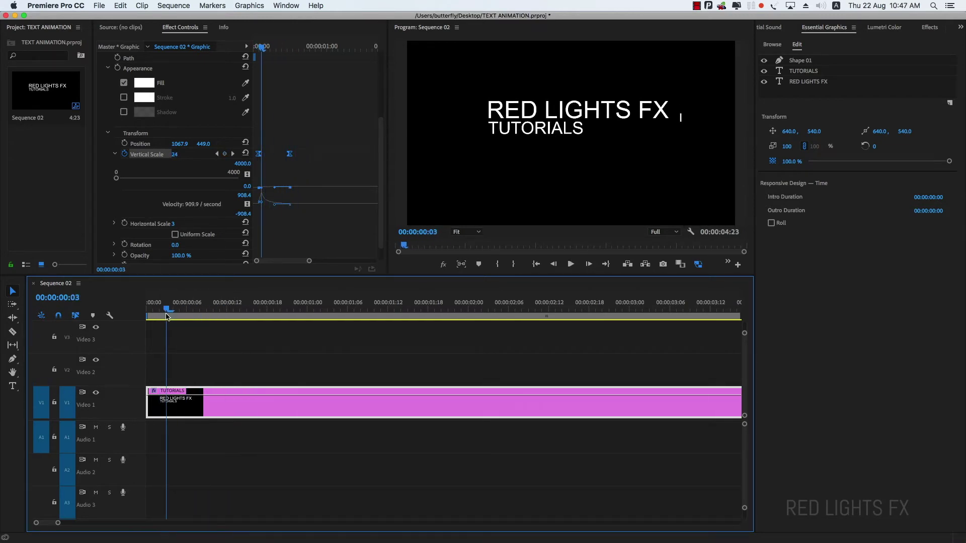
{"action": "left_click", "coordinate": [149, 316]}
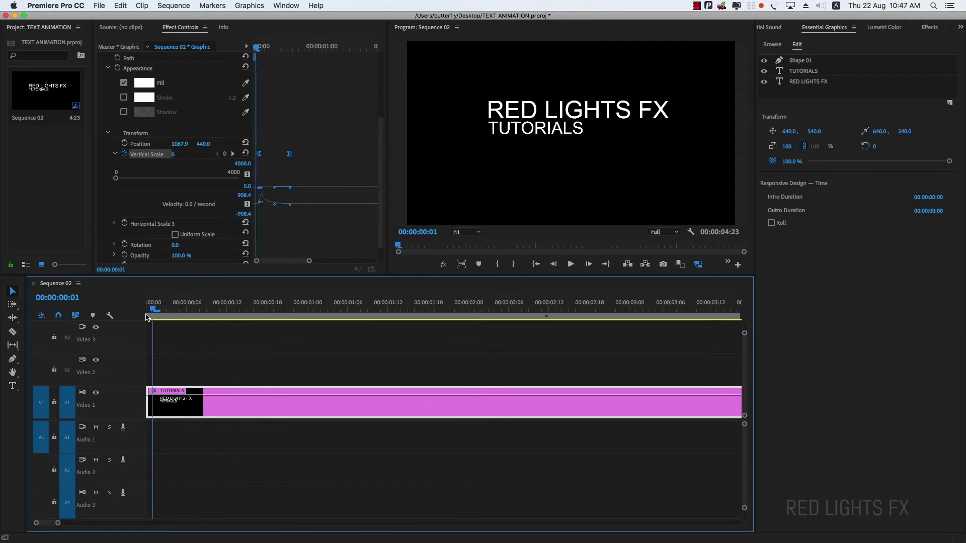
{"action": "key", "text": "space"}
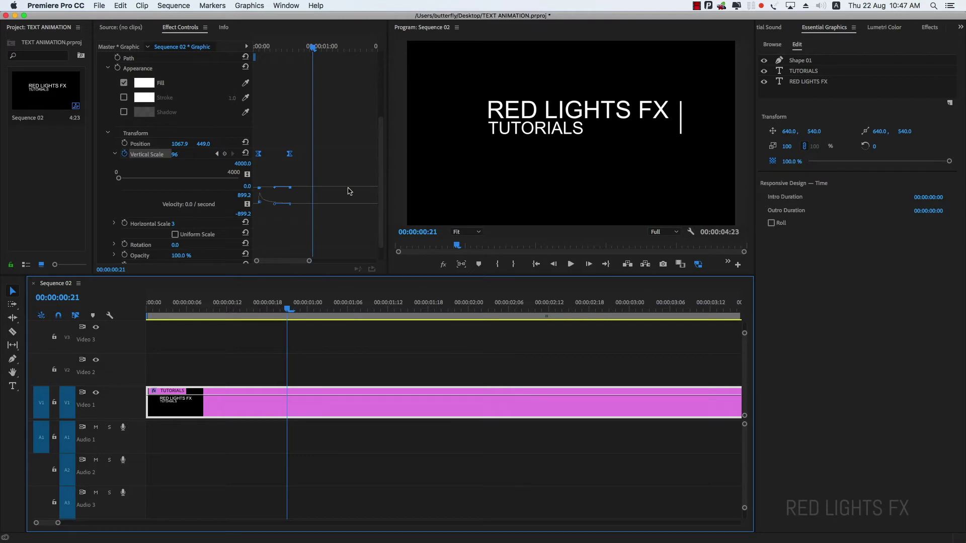
{"action": "left_click_drag", "start_coordinate": [380, 183], "coordinate": [381, 194]}
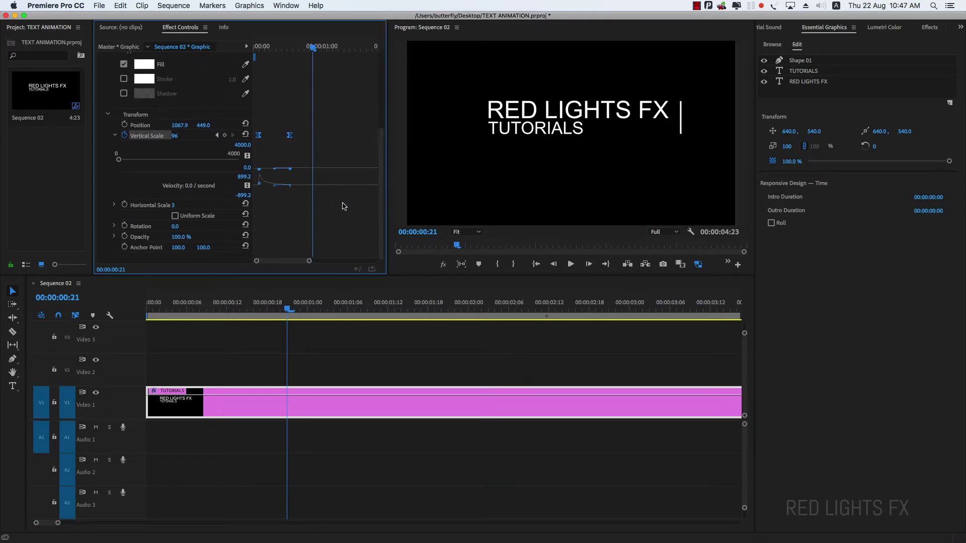
{"action": "left_click", "coordinate": [116, 136]}
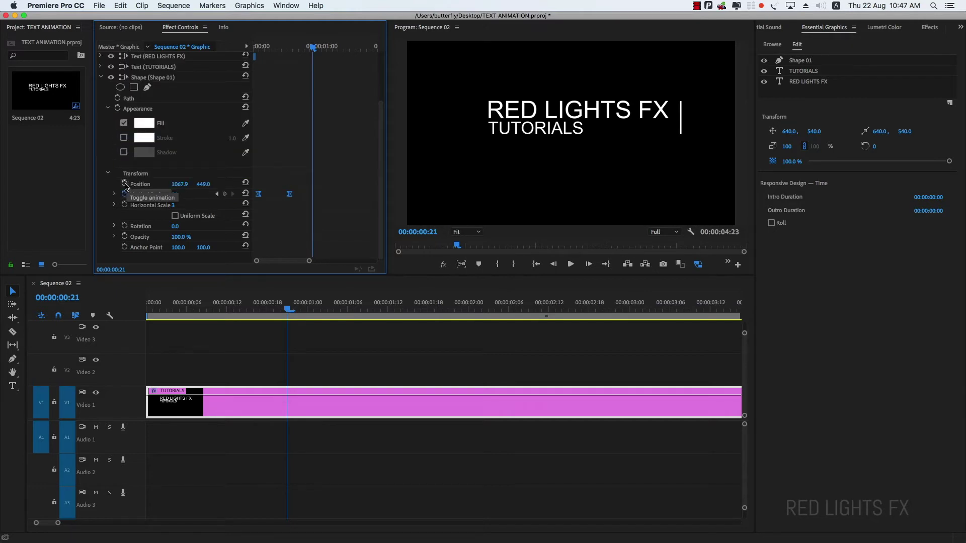
Keyframe the bar's Position at 00:00:00:21 and slide it to X 245.9 at 00:00:01:09.
{"action": "left_click", "coordinate": [125, 183]}
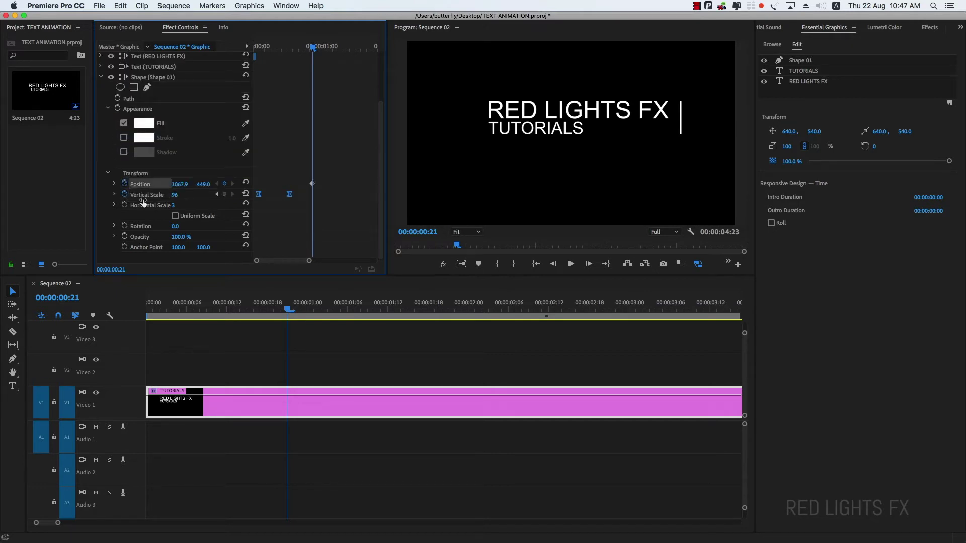
{"action": "left_click", "coordinate": [325, 344]}
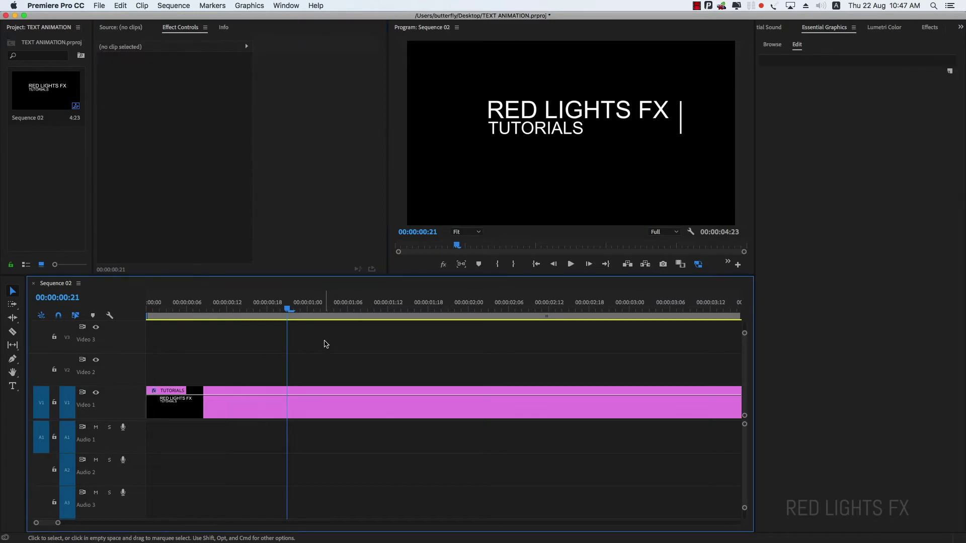
{"action": "left_click", "coordinate": [398, 403]}
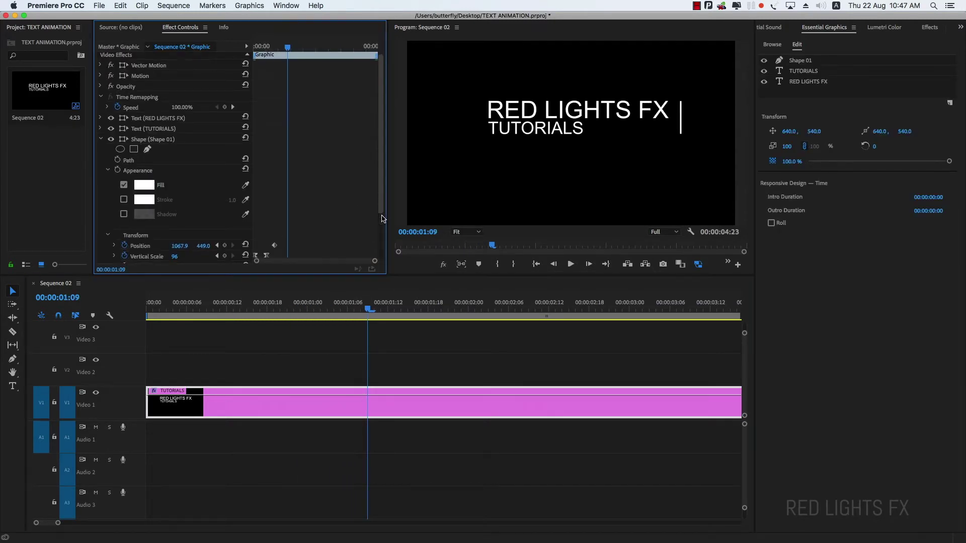
{"action": "scroll", "coordinate": [213, 208], "scroll_direction": "down", "scroll_amount": 3}
{"action": "left_click_drag", "start_coordinate": [186, 192], "coordinate": [130, 192]}
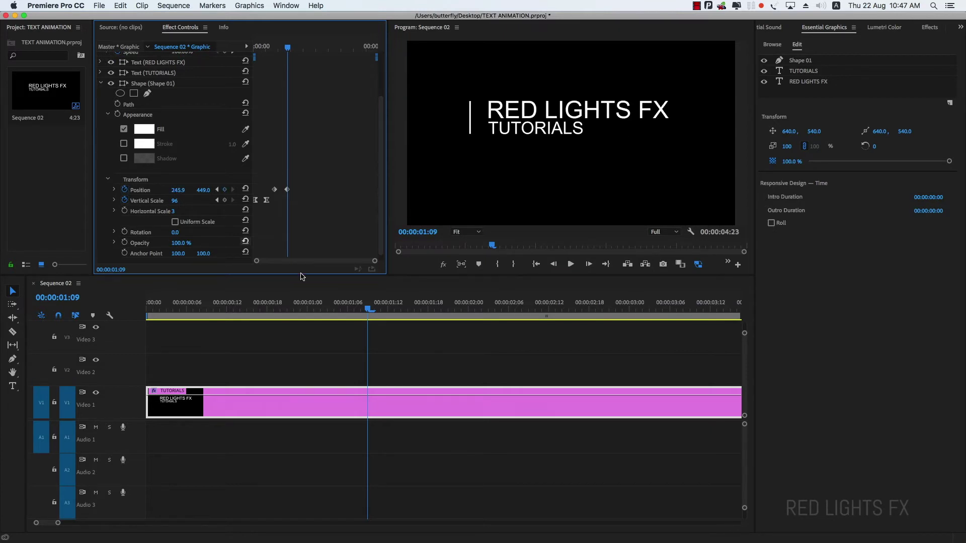
Scrub and play back to check the bar's slide to the left.
{"action": "left_click_drag", "start_coordinate": [274, 307], "coordinate": [150, 308]}
{"action": "key", "text": "space"}
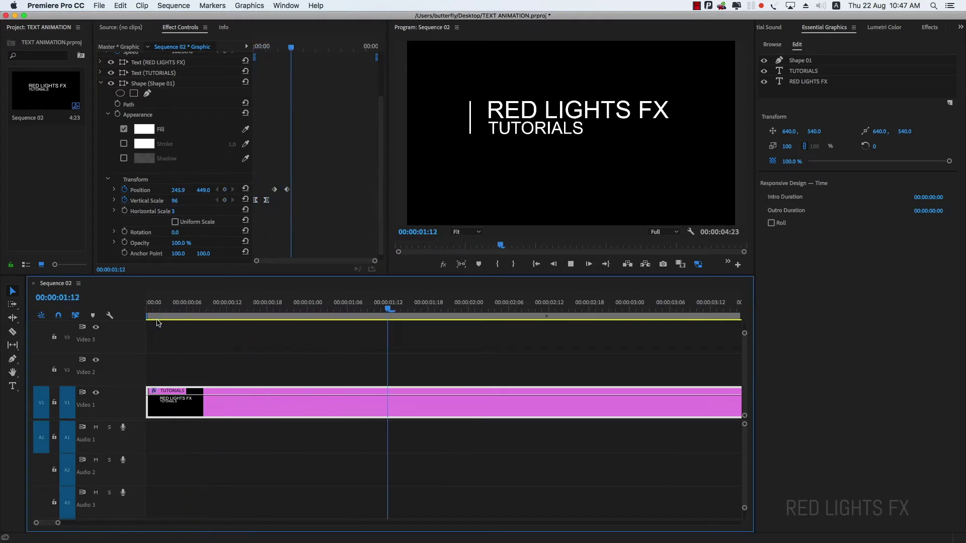
{"action": "mouse_move", "coordinate": [388, 310]}
{"action": "left_mouse_down"}
{"action": "mouse_move", "coordinate": [283, 311]}
{"action": "mouse_move", "coordinate": [355, 326]}
{"action": "mouse_move", "coordinate": [233, 308]}
{"action": "left_mouse_up"}
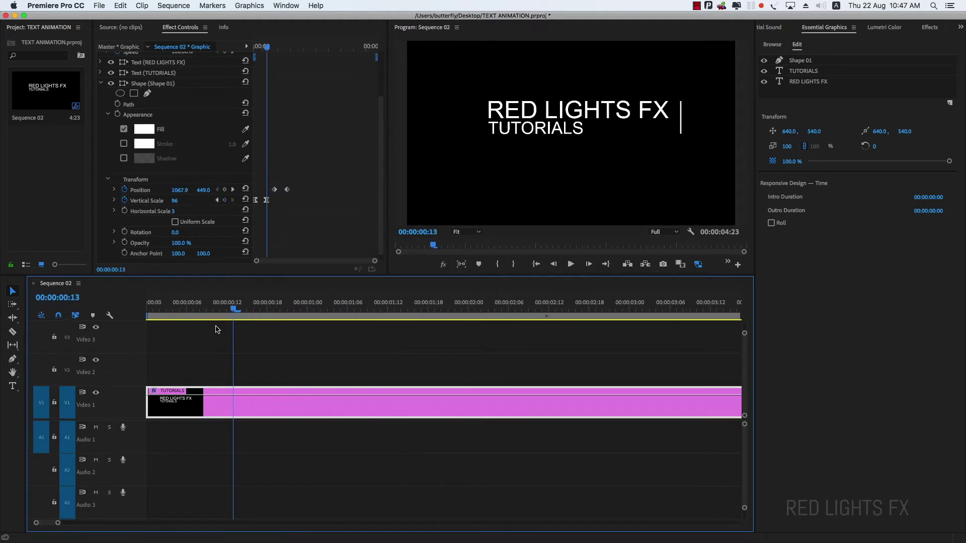
{"action": "key", "text": "space"}
{"action": "key", "text": "space"}
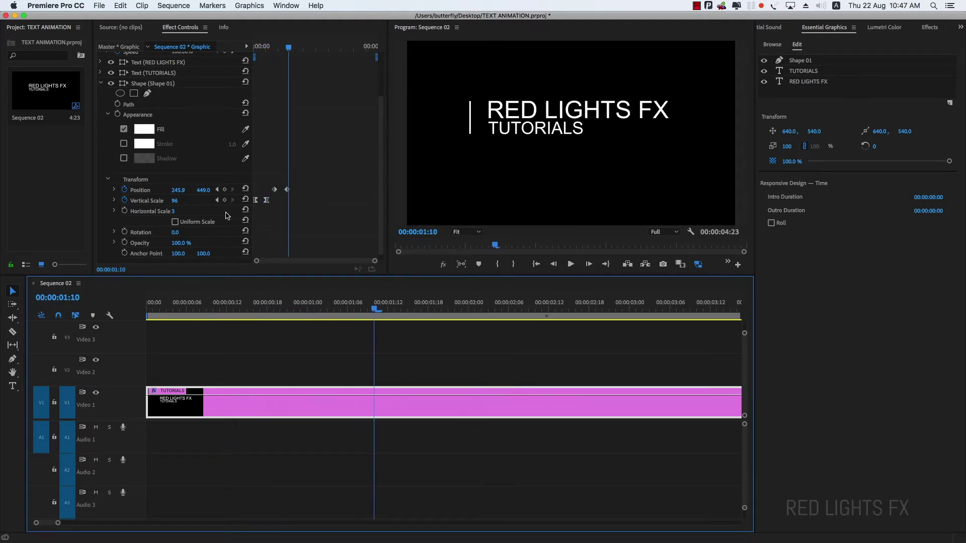
Set both Position keyframes to Ease In and drag the velocity handle for a sharp speed peak.
{"action": "left_click", "coordinate": [115, 190]}
{"action": "left_click_drag", "start_coordinate": [302, 183], "coordinate": [266, 196]}
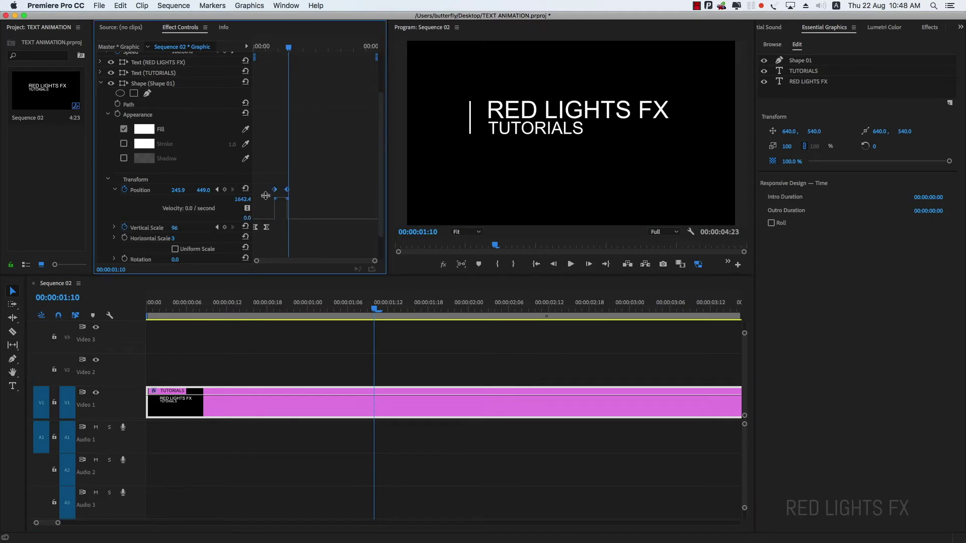
{"action": "right_click", "coordinate": [288, 191]}
{"action": "mouse_move", "coordinate": [352, 275]}
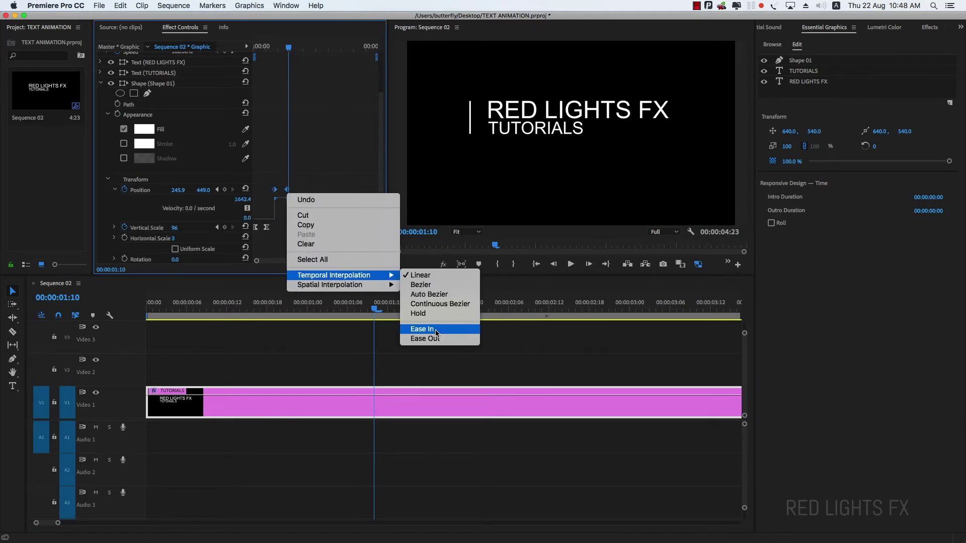
{"action": "left_click", "coordinate": [436, 333]}
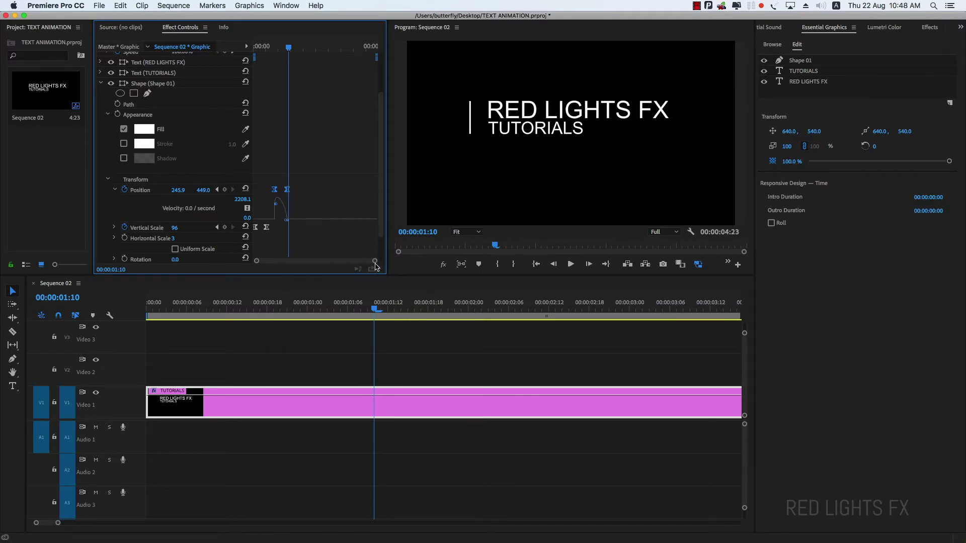
{"action": "left_click_drag", "start_coordinate": [375, 261], "coordinate": [312, 261]}
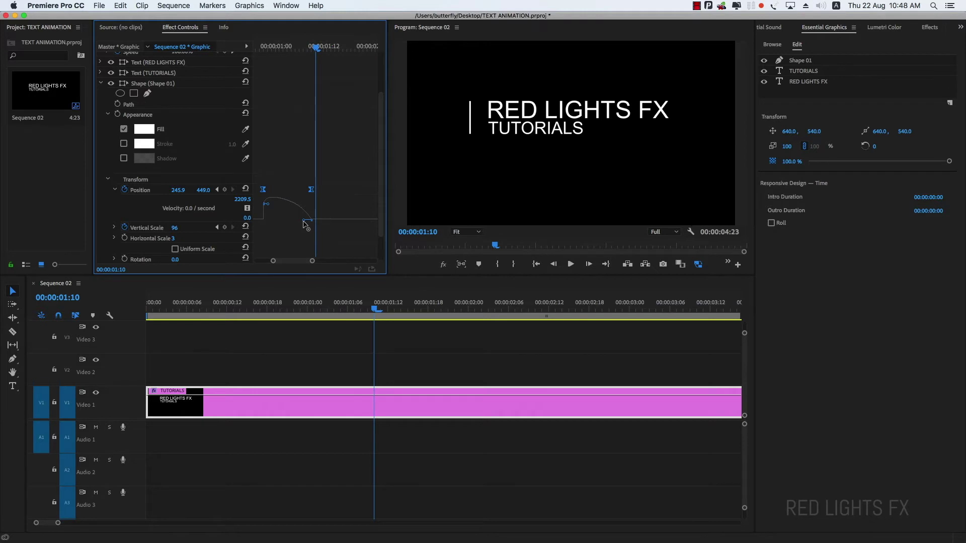
{"action": "left_click_drag", "start_coordinate": [266, 204], "coordinate": [270, 218]}
Replay the eased slide from the start several times, then zoom the timeline out.
{"action": "left_click", "coordinate": [240, 310]}
{"action": "key", "text": "space"}
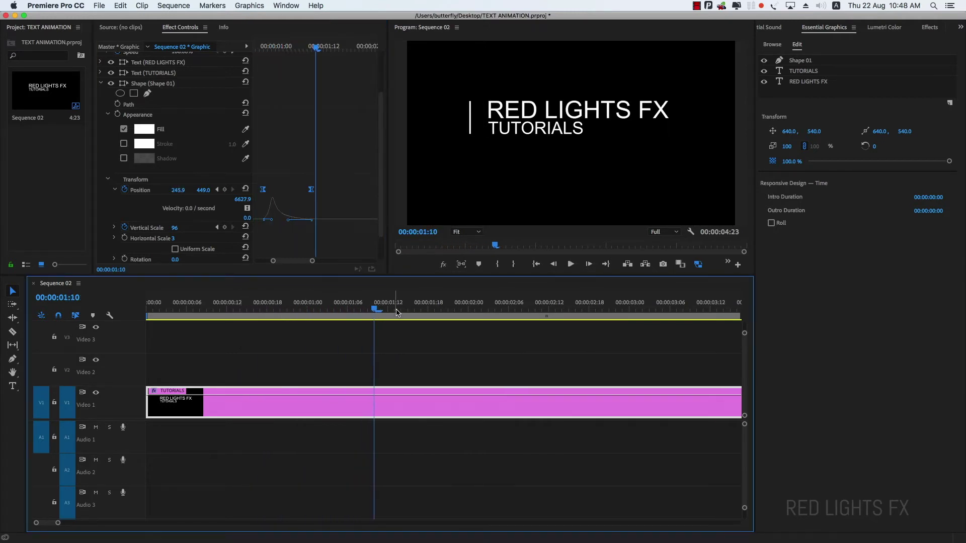
{"action": "key", "text": "Home"}
{"action": "key", "text": "space"}
{"action": "key", "text": "space"}
{"action": "key", "text": "Home"}
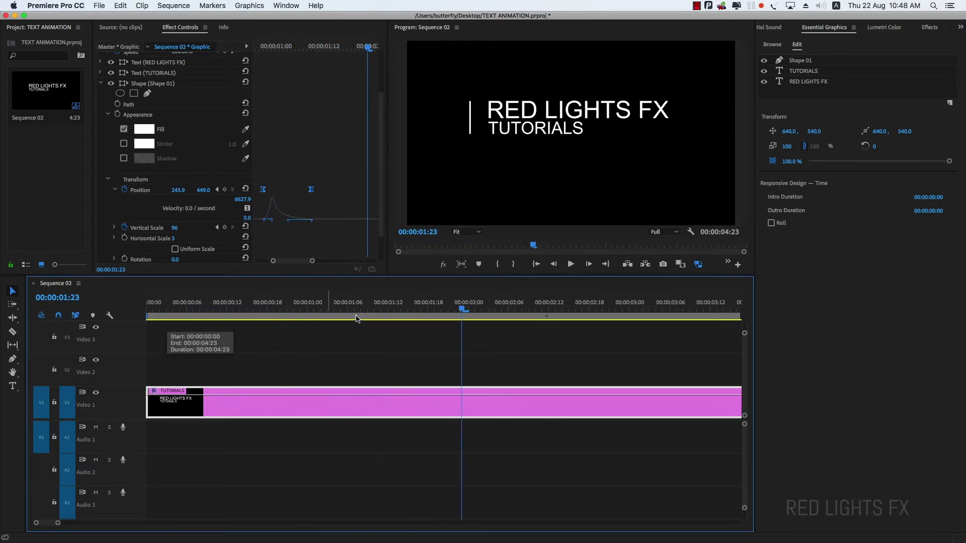
{"action": "key", "text": "Home"}
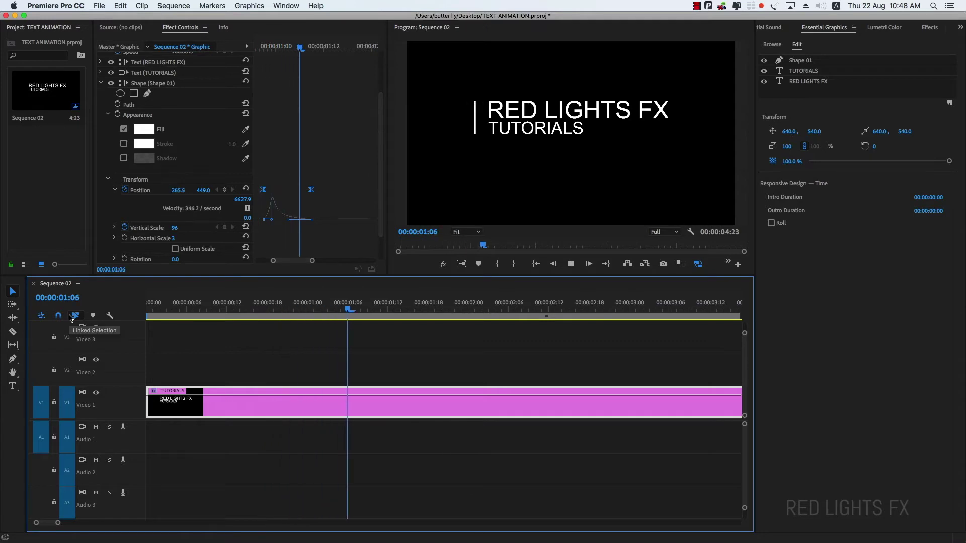
{"action": "key", "text": "space"}
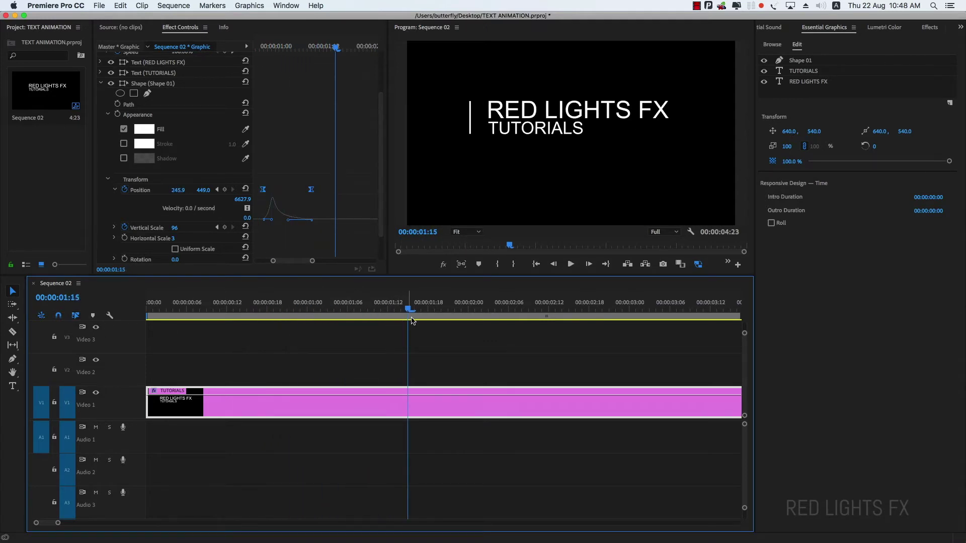
{"action": "key", "text": "minus"}
{"action": "key", "text": "minus"}
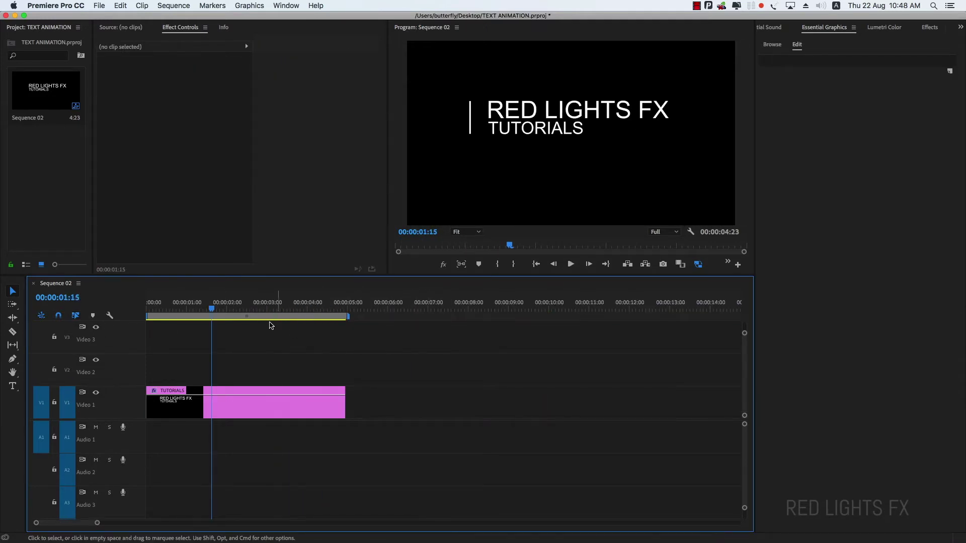
Extend the V1 title graphic clip out to 00:00:14:00, then reselect it to show its properties.
{"action": "left_click", "coordinate": [150, 311]}
{"action": "key", "text": "space"}
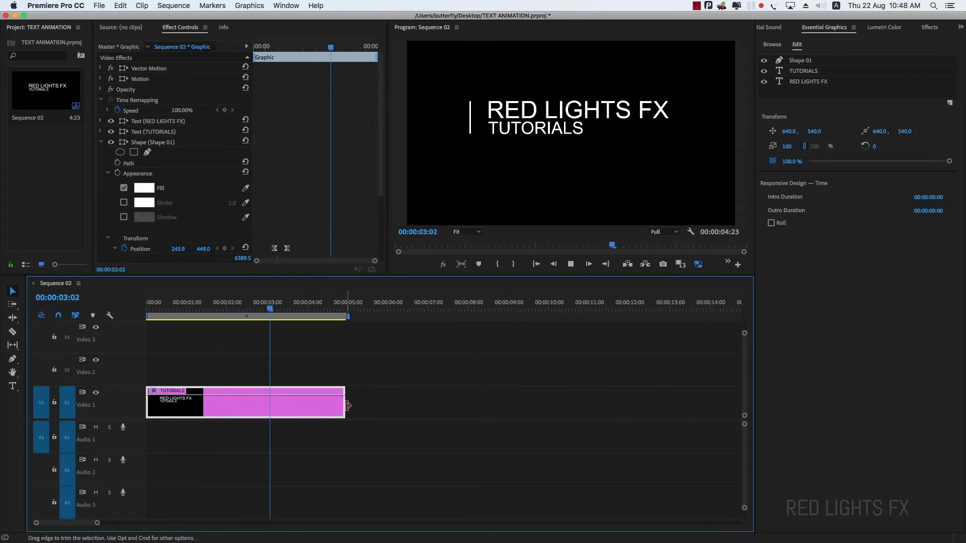
{"action": "left_click_drag", "start_coordinate": [345, 402], "coordinate": [709, 402]}
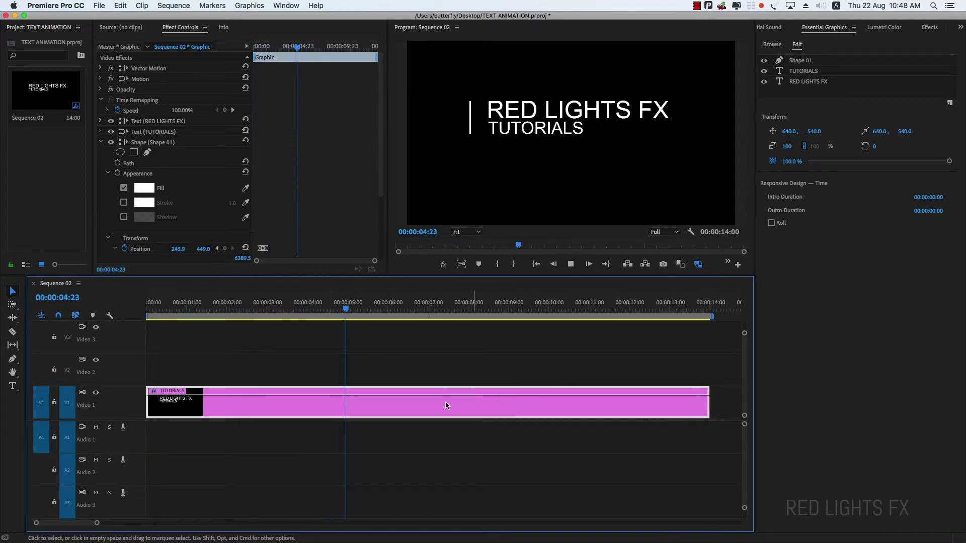
{"action": "key", "text": "space"}
{"action": "left_click", "coordinate": [412, 370]}
{"action": "left_click", "coordinate": [393, 397]}
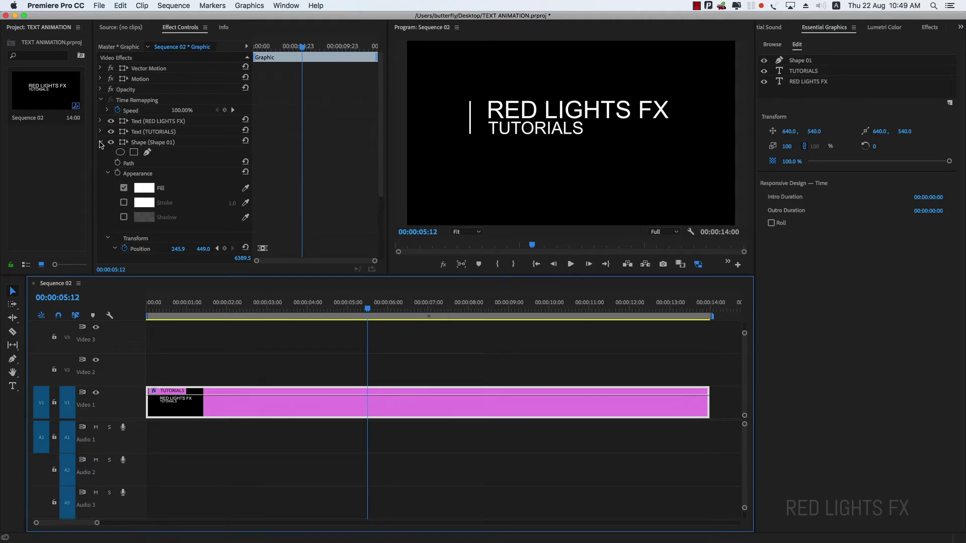
Add a bar Position keyframe at 00:00:05:12 and slide the bar to X 505.9 at 00:00:06:07.
{"action": "left_click_drag", "start_coordinate": [381, 176], "coordinate": [378, 233]}
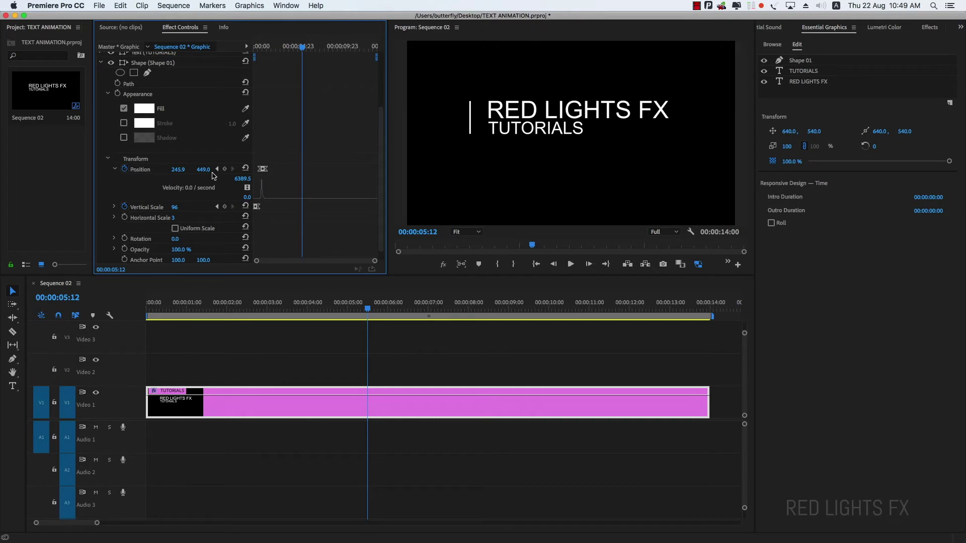
{"action": "scroll", "coordinate": [213, 176], "scroll_direction": "down", "scroll_amount": 1}
{"action": "left_click", "coordinate": [224, 157]}
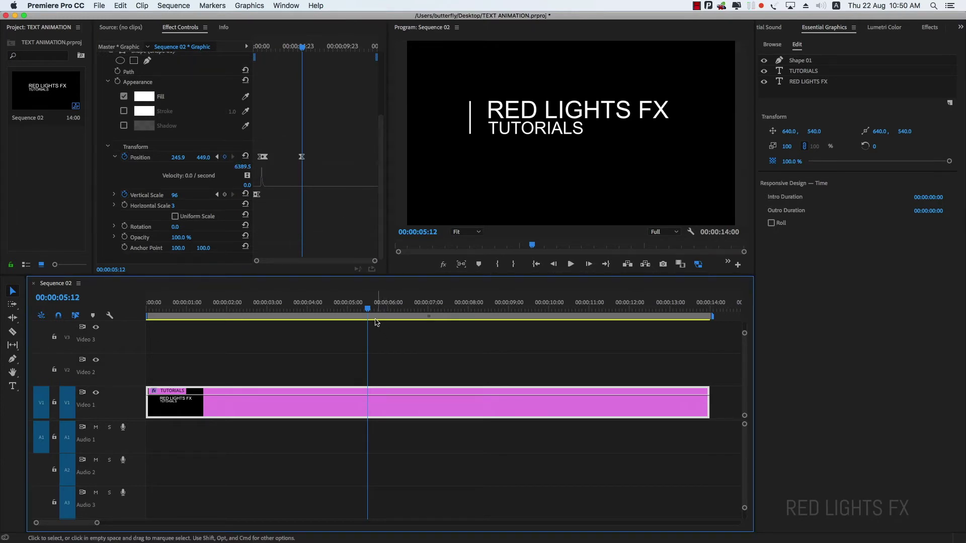
{"action": "key", "text": "Right"}
{"action": "key", "text": "Right"}
{"action": "key", "text": "Right"}
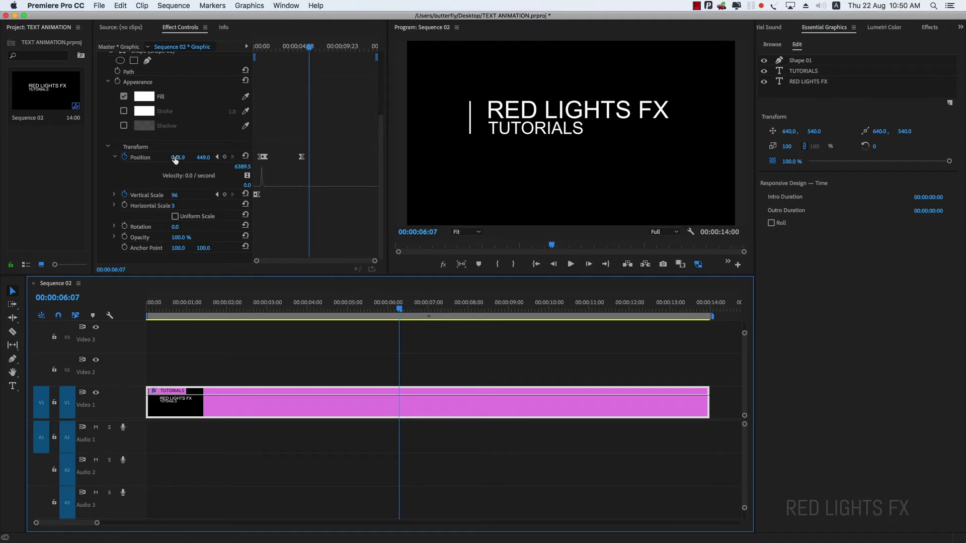
{"action": "left_click_drag", "start_coordinate": [177, 158], "coordinate": [242, 158]}
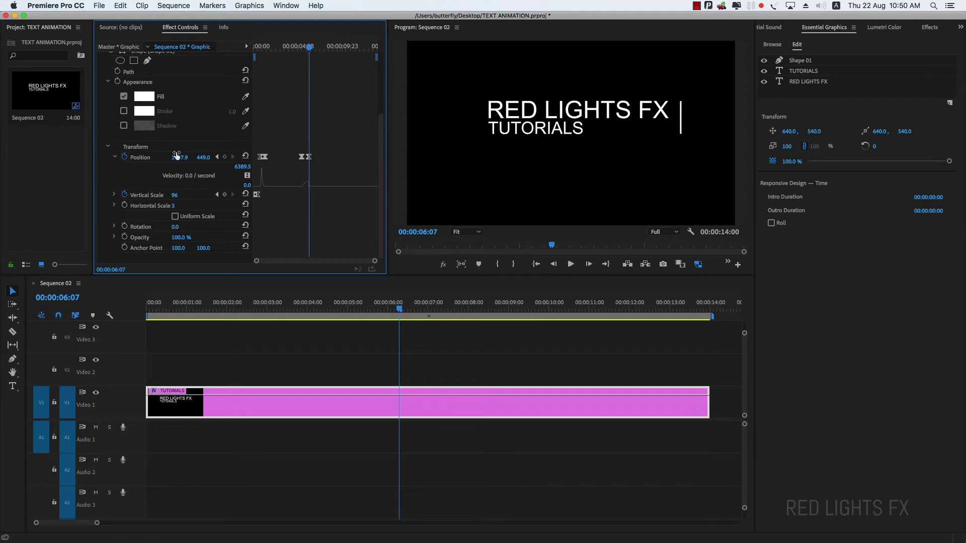
Replay the bar's slide and spread out its Position keyframe graph for closer inspection.
{"action": "left_click", "coordinate": [357, 310]}
{"action": "key", "text": "space"}
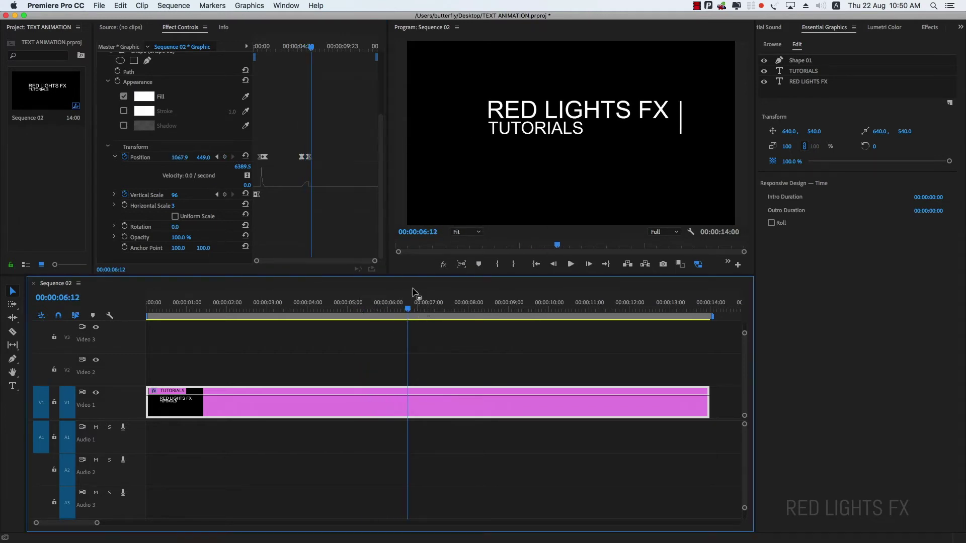
{"action": "left_click_drag", "start_coordinate": [338, 150], "coordinate": [286, 164]}
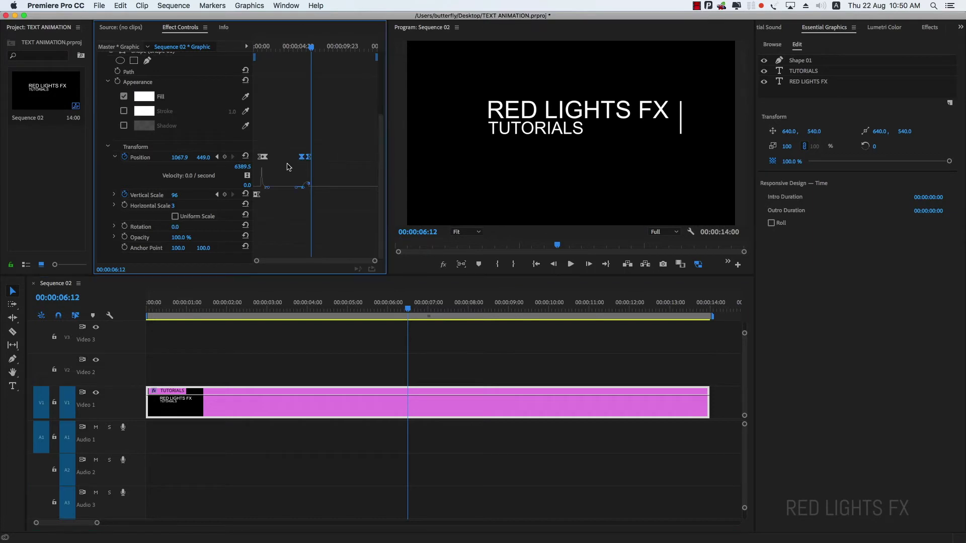
{"action": "left_click_drag", "start_coordinate": [375, 260], "coordinate": [342, 261]}
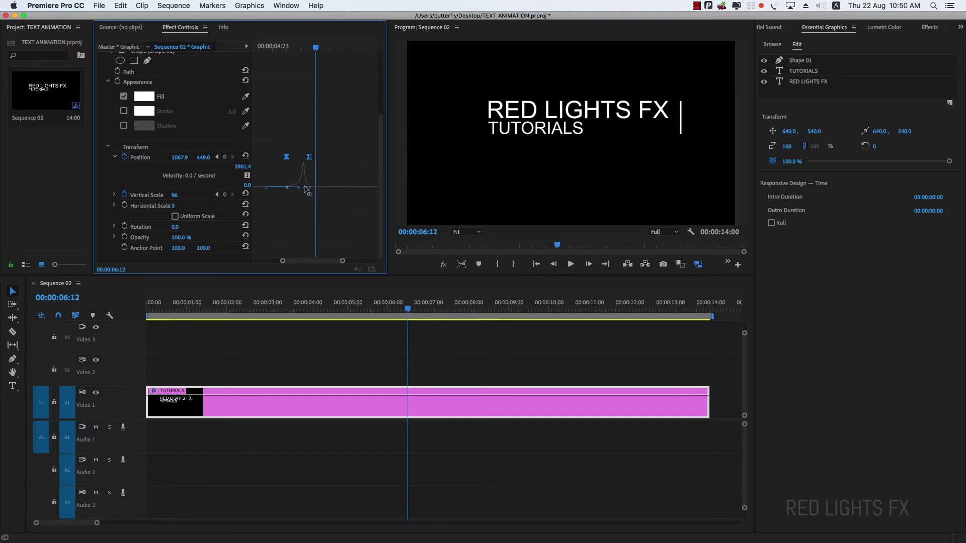
{"action": "left_click_drag", "start_coordinate": [384, 305], "coordinate": [346, 305]}
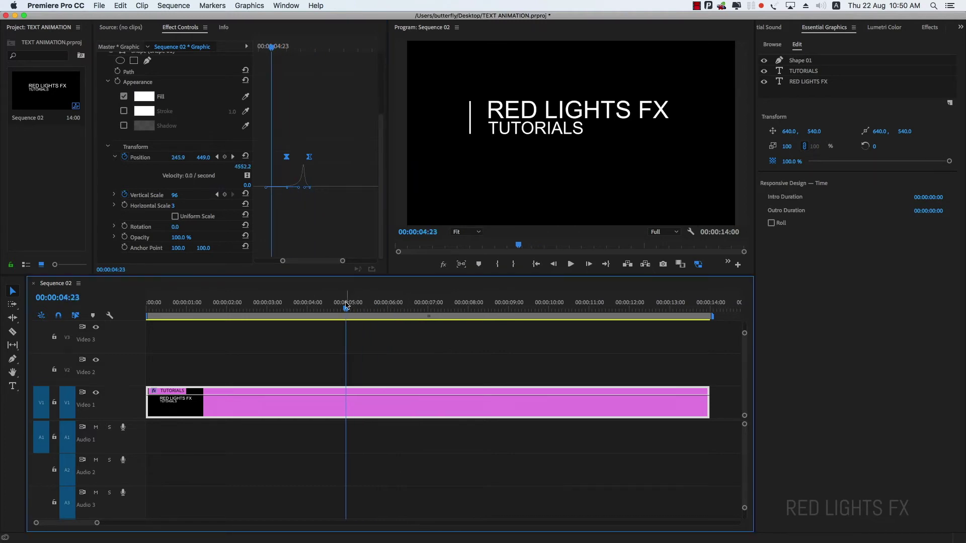
{"action": "key", "text": "space"}
{"action": "key", "text": "space"}
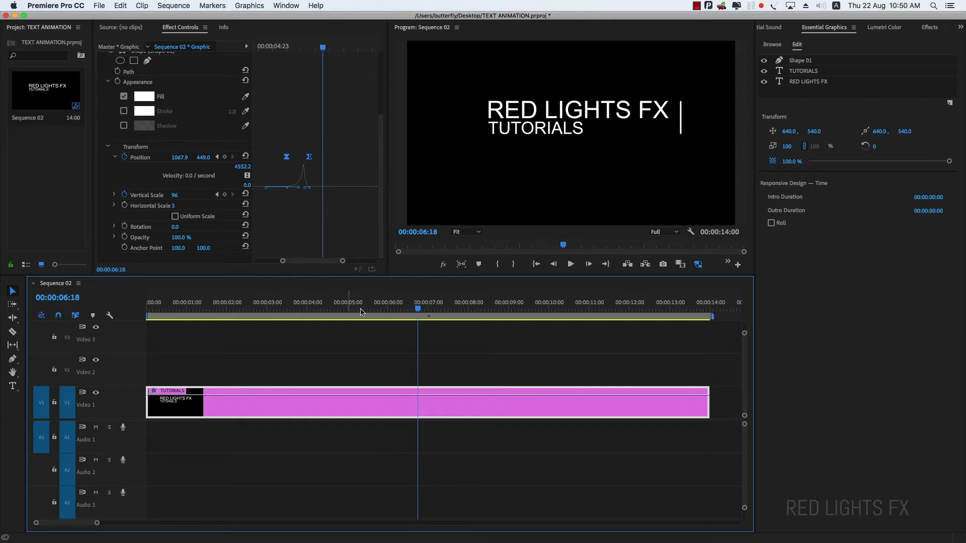
Keyframe the bar's Vertical Scale at 00:00:06:10 and drop it to 0 at 00:00:06:17.
{"action": "left_click_drag", "start_coordinate": [417, 311], "coordinate": [404, 311]}
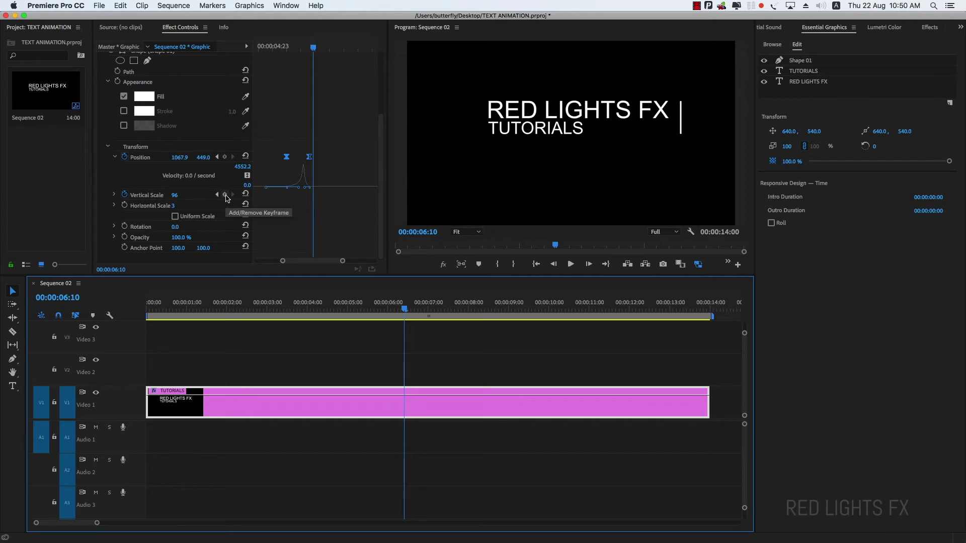
{"action": "left_click", "coordinate": [224, 195]}
{"action": "key", "text": "Right"}
{"action": "key", "text": "Right"}
{"action": "key", "text": "Right"}
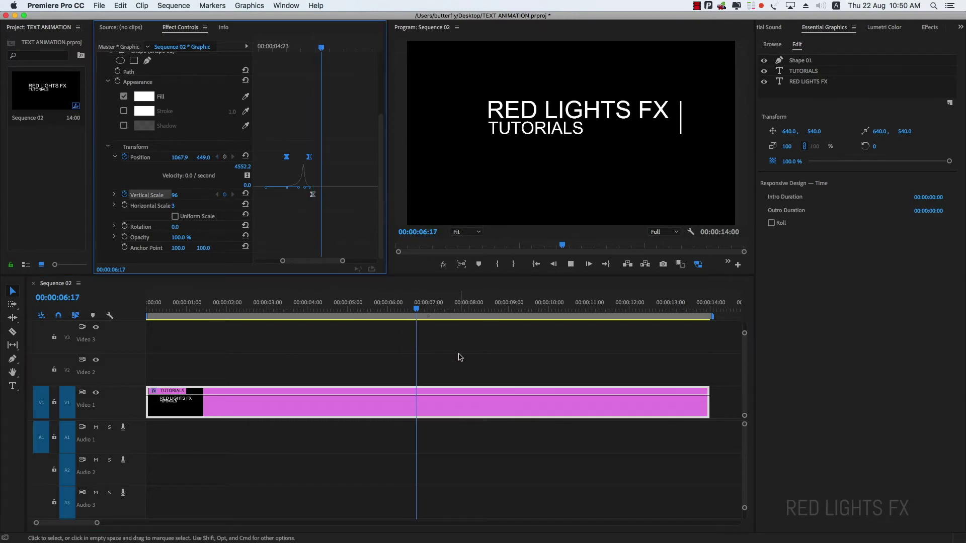
{"action": "left_click_drag", "start_coordinate": [174, 194], "coordinate": [172, 195]}
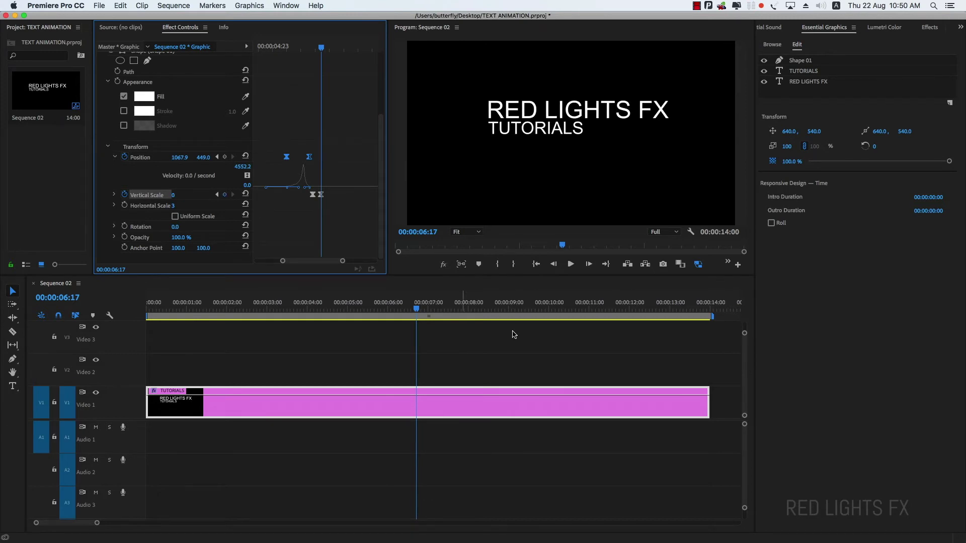
Return to the start of the sequence and play the whole title animation.
{"action": "left_click_drag", "start_coordinate": [397, 307], "coordinate": [348, 307]}
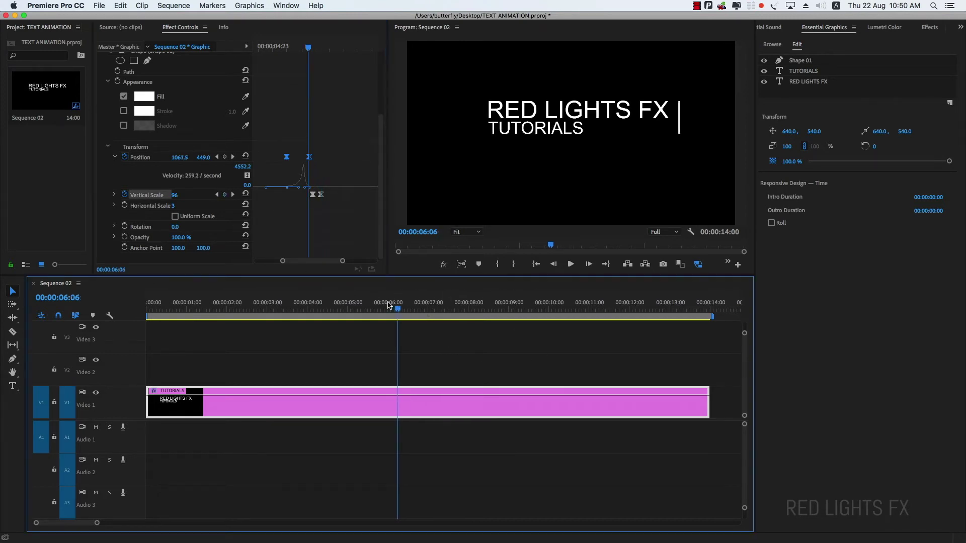
{"action": "key", "text": "Home"}
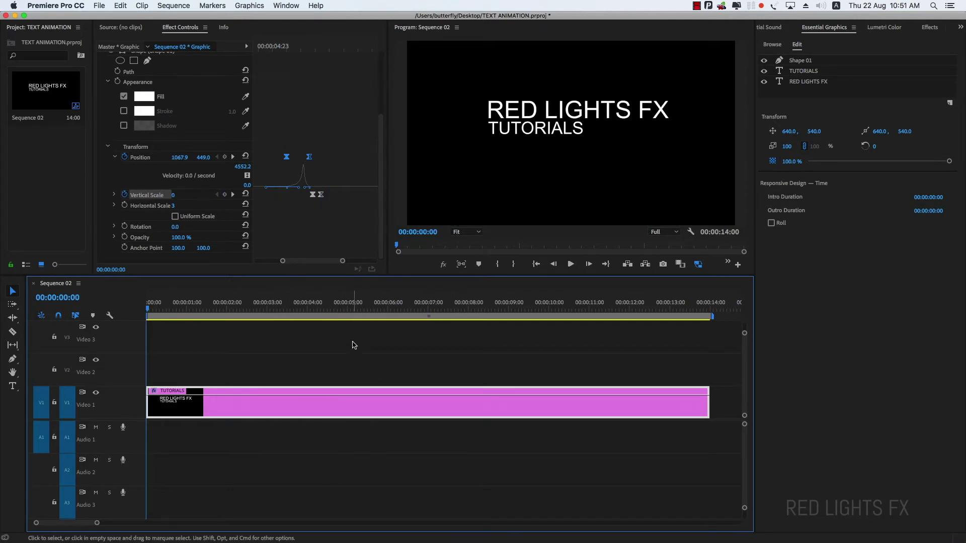
{"action": "key", "text": "space"}
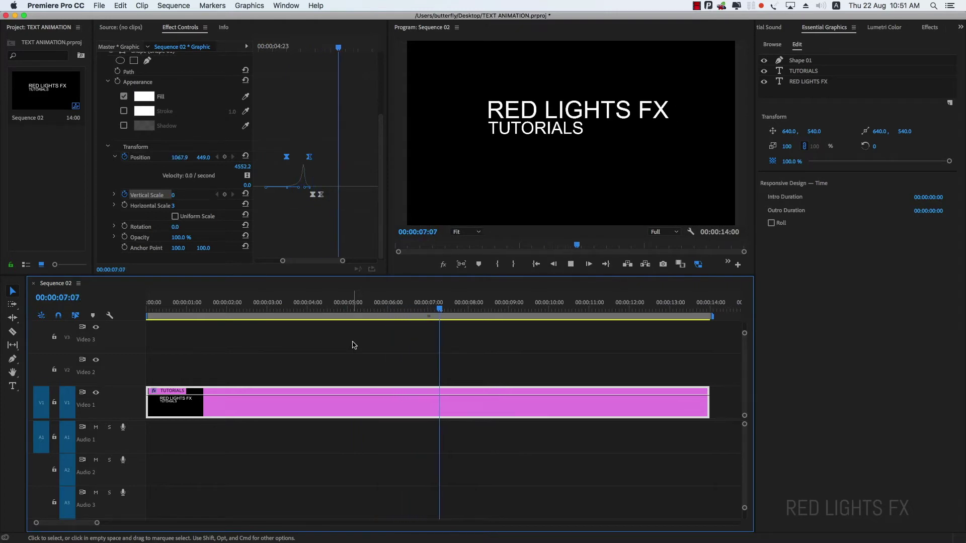
Trim the clip end at 00:00:07:11 and scrub through the title's first second to check the bar.
{"action": "key", "text": "w"}
{"action": "mouse_move", "coordinate": [447, 308]}
{"action": "left_mouse_down"}
{"action": "mouse_move", "coordinate": [164, 307]}
{"action": "mouse_move", "coordinate": [135, 320]}
{"action": "left_mouse_up"}
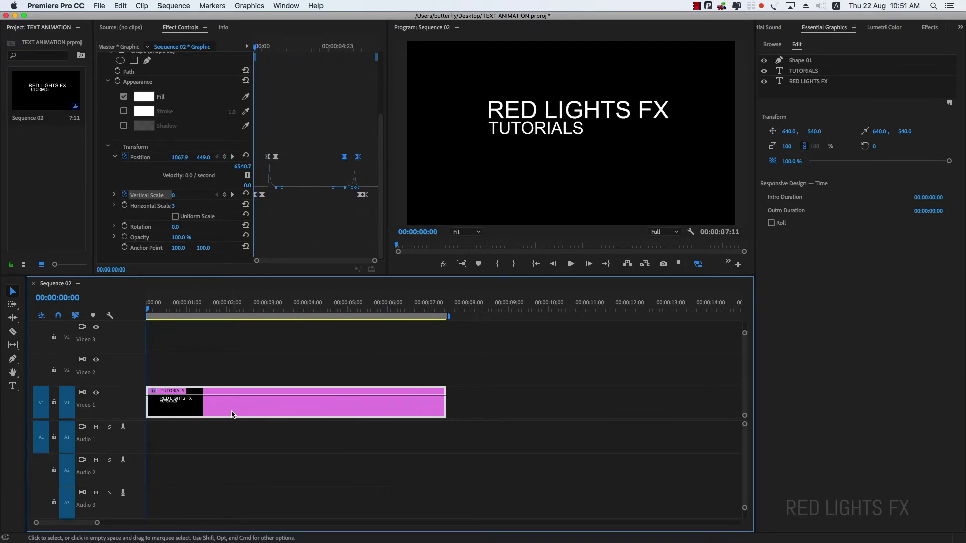
{"action": "mouse_move", "coordinate": [155, 308]}
{"action": "left_mouse_down"}
{"action": "mouse_move", "coordinate": [276, 324]}
{"action": "mouse_move", "coordinate": [205, 329]}
{"action": "left_mouse_up"}
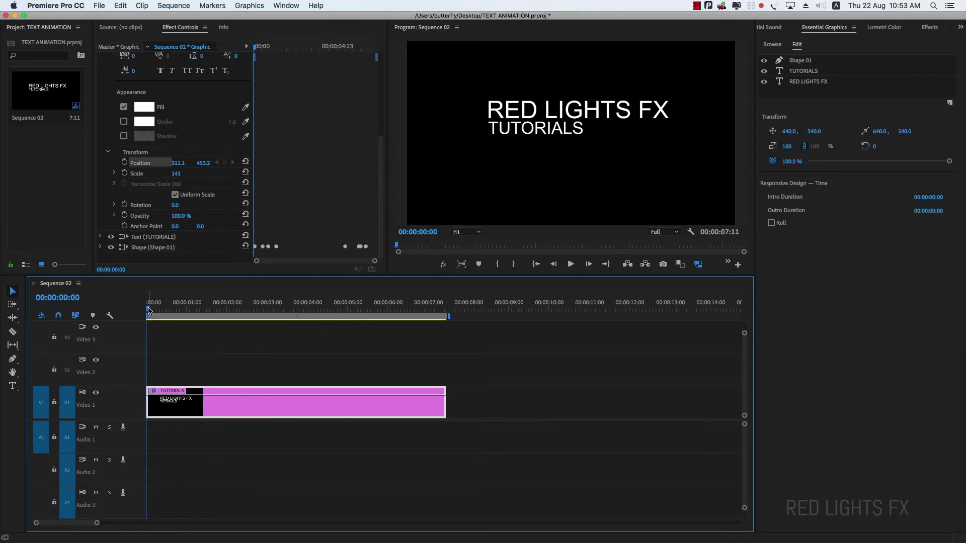
{"action": "left_click_drag", "start_coordinate": [149, 310], "coordinate": [159, 312]}
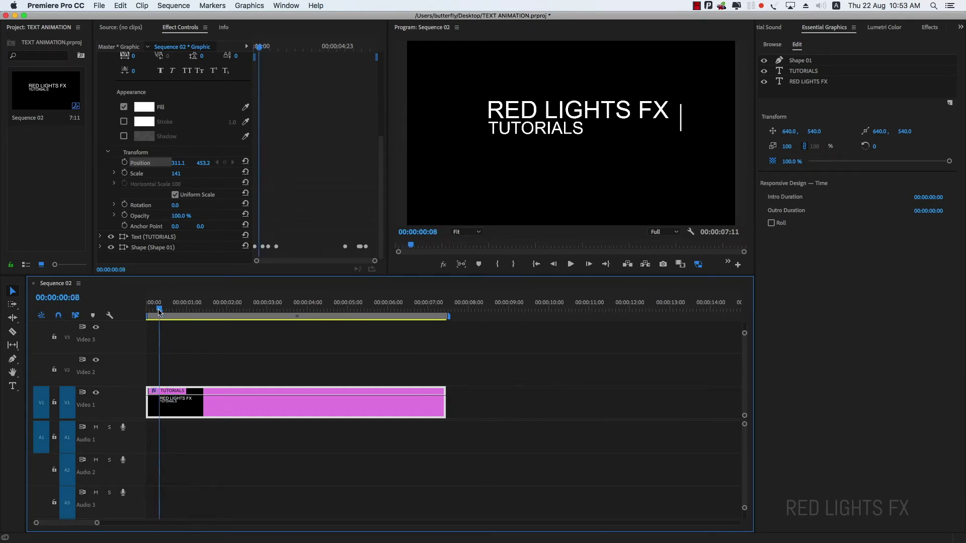
{"action": "mouse_move", "coordinate": [159, 312]}
{"action": "left_mouse_down"}
{"action": "mouse_move", "coordinate": [203, 321]}
{"action": "mouse_move", "coordinate": [195, 320]}
{"action": "left_mouse_up"}
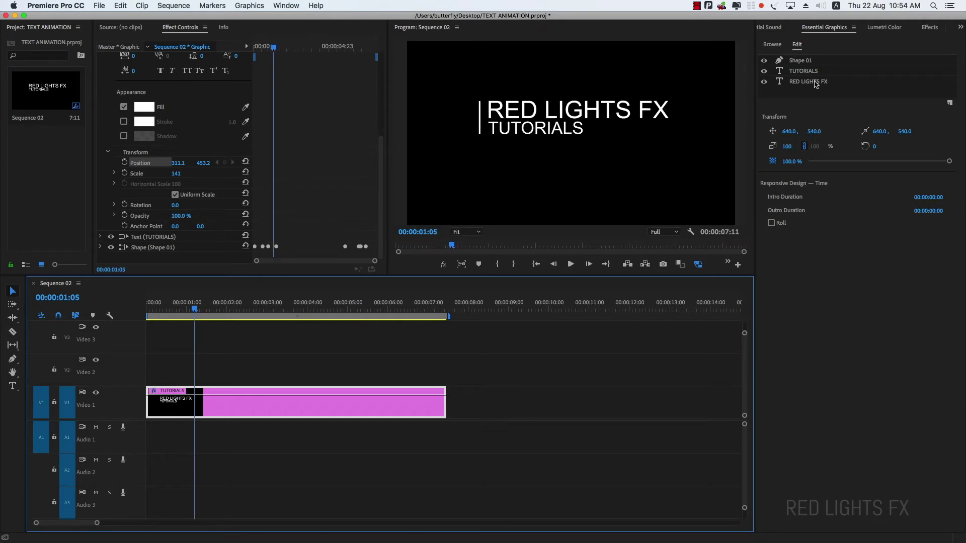
Select the RED LIGHTS FX layer and move it down over TUTORIALS to Y 573.2.
{"action": "left_click", "coordinate": [814, 82]}
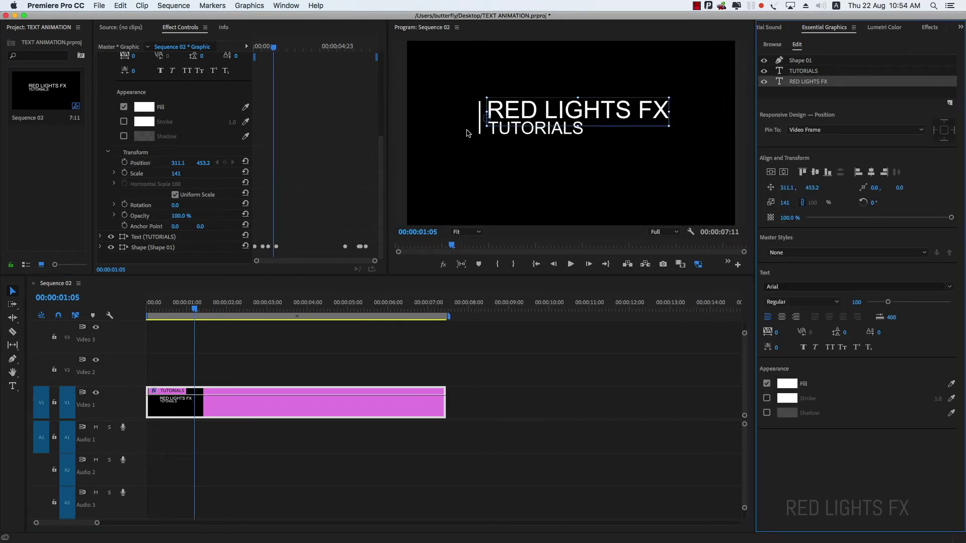
{"action": "left_click_drag", "start_coordinate": [381, 212], "coordinate": [383, 71]}
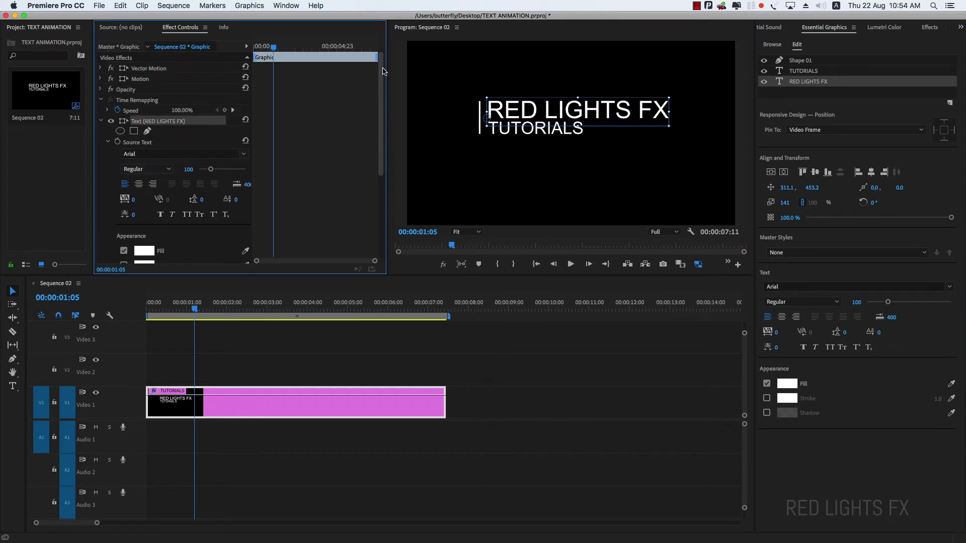
{"action": "scroll", "coordinate": [383, 71], "scroll_direction": "down", "scroll_amount": 5}
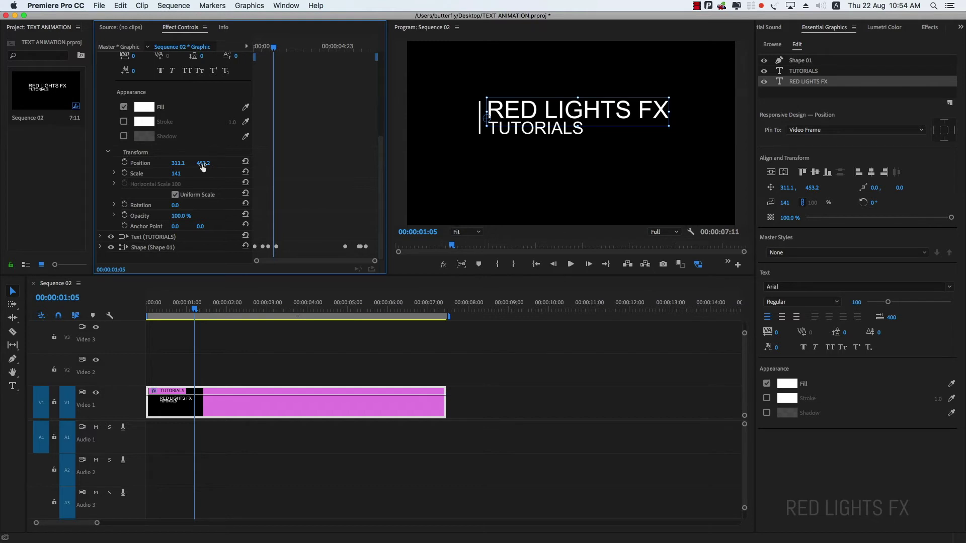
{"action": "key", "text": "shift+Down"}
{"action": "key", "text": "shift+Down"}
{"action": "key", "text": "shift+Down"}
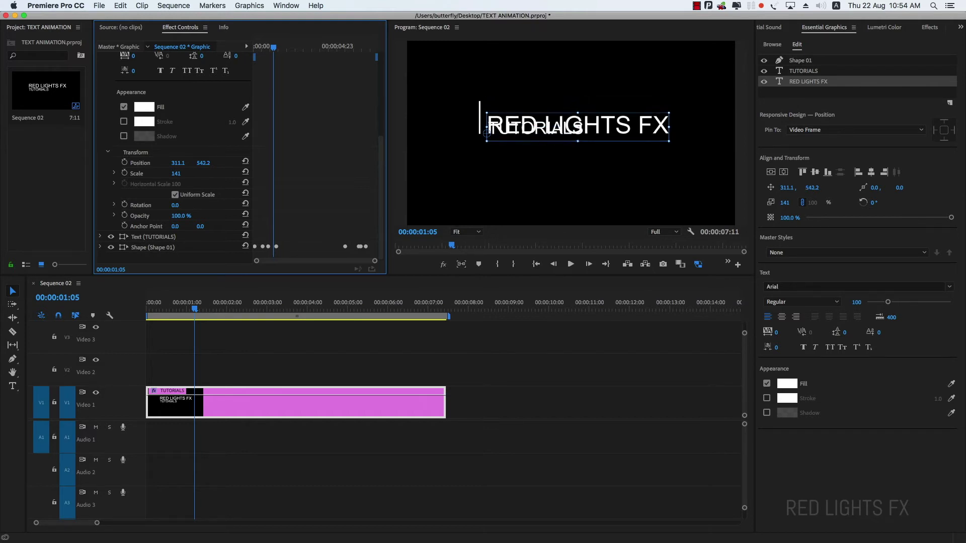
{"action": "key", "text": "shift+Down"}
{"action": "key", "text": "shift+Down"}
{"action": "key", "text": "shift+Down"}
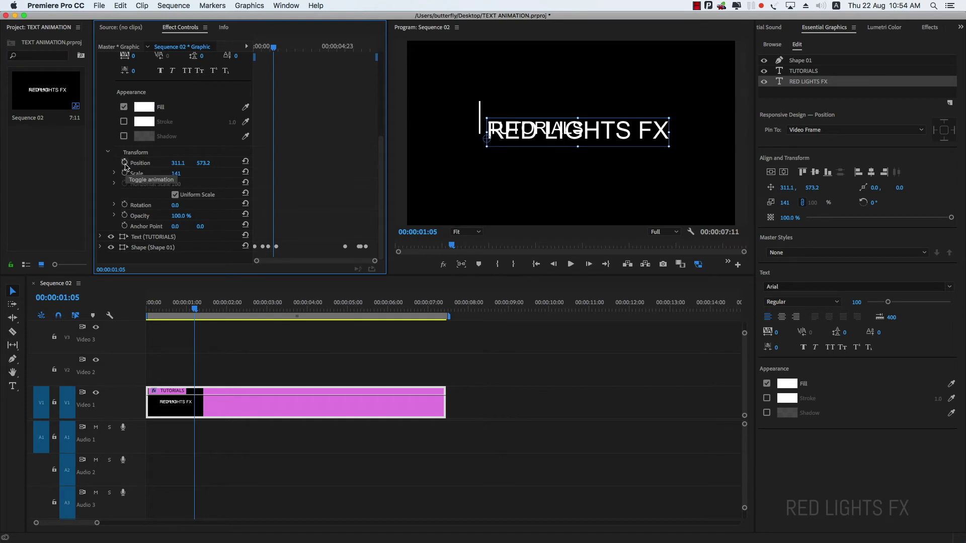
Keyframe its Position at 00:00:01:00, then raise it to Y 454.2 at 00:00:01:06.
{"action": "left_click", "coordinate": [192, 310]}
{"action": "left_click_drag", "start_coordinate": [191, 311], "coordinate": [186, 311]}
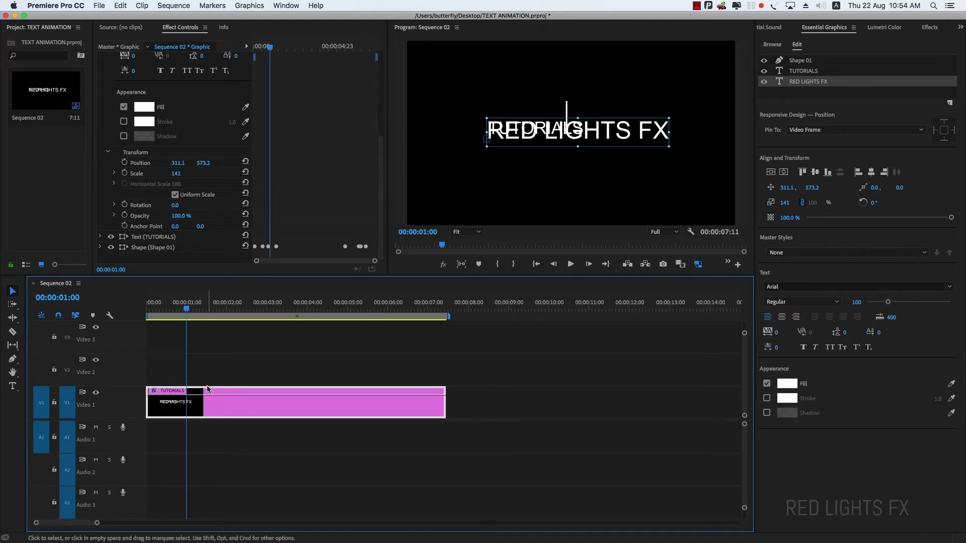
{"action": "left_click", "coordinate": [125, 163]}
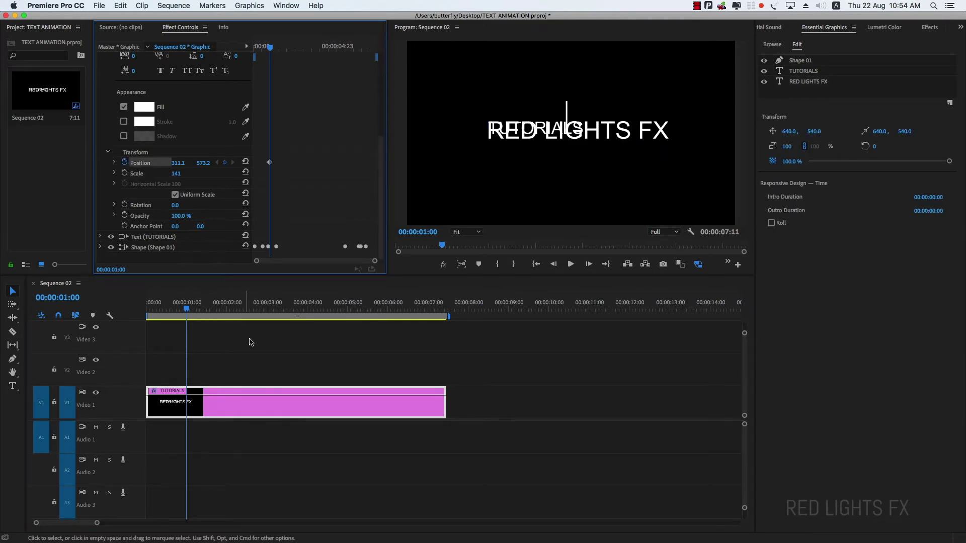
{"action": "key", "text": "Right"}
{"action": "key", "text": "Right"}
{"action": "key", "text": "Right"}
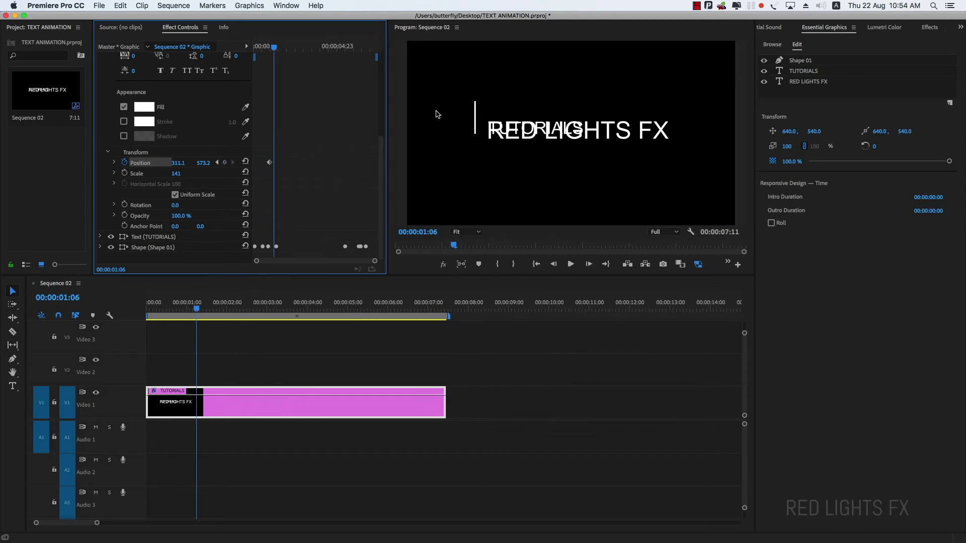
{"action": "left_click_drag", "start_coordinate": [206, 166], "coordinate": [146, 166]}
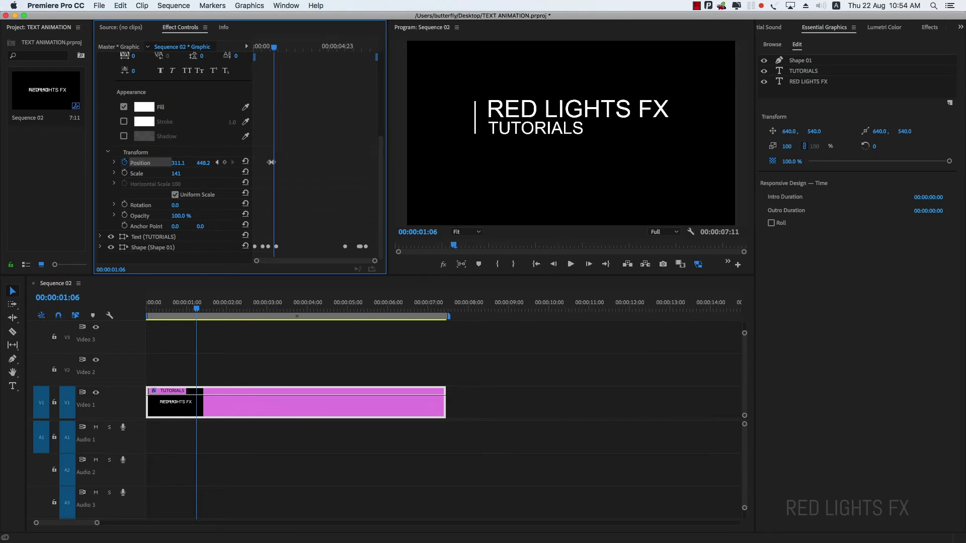
{"action": "left_click_drag", "start_coordinate": [203, 163], "coordinate": [206, 163]}
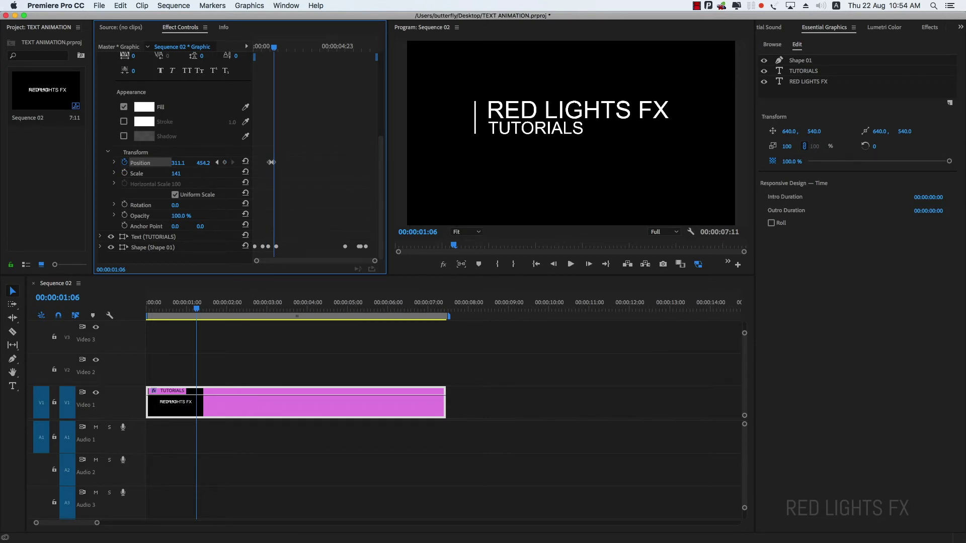
Preview the rising text and scrub it frame by frame, checking the mid-rise at 1:02.
{"action": "left_click", "coordinate": [164, 309]}
{"action": "key", "text": "space"}
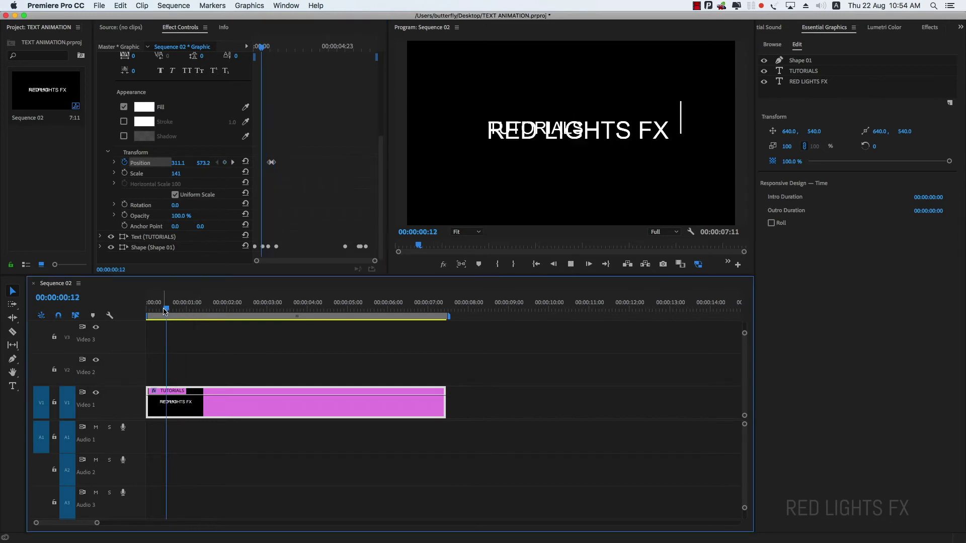
{"action": "key", "text": "space"}
{"action": "mouse_move", "coordinate": [193, 310]}
{"action": "left_mouse_down"}
{"action": "mouse_move", "coordinate": [183, 311]}
{"action": "mouse_move", "coordinate": [195, 309]}
{"action": "left_mouse_up"}
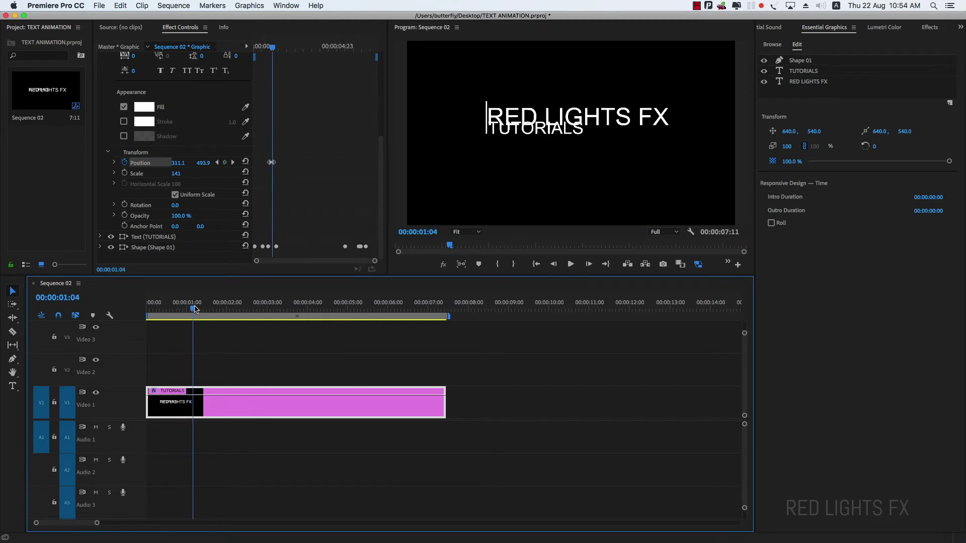
{"action": "left_click_drag", "start_coordinate": [195, 309], "coordinate": [190, 309]}
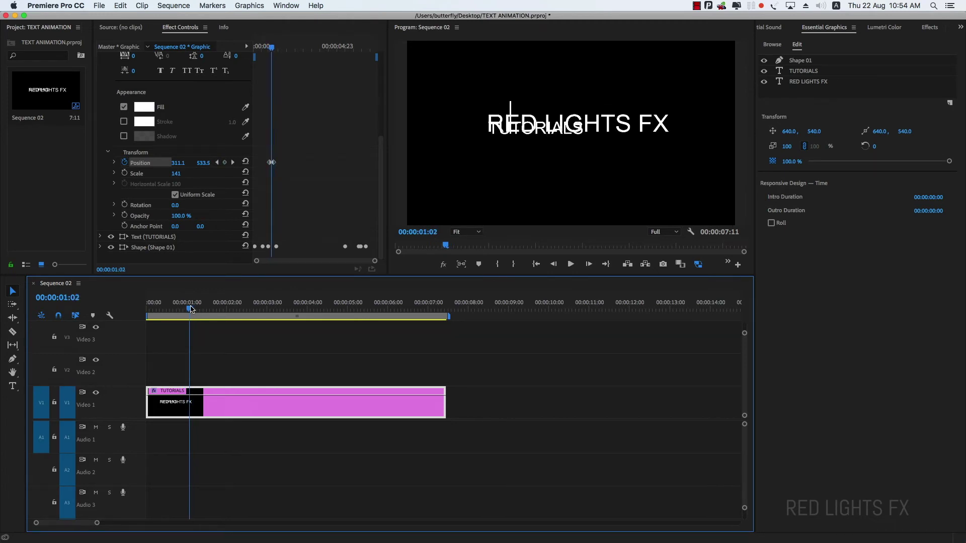
Select the TUTORIALS layer, move it off-screen left and record a starting Position keyframe.
{"action": "left_click", "coordinate": [810, 72]}
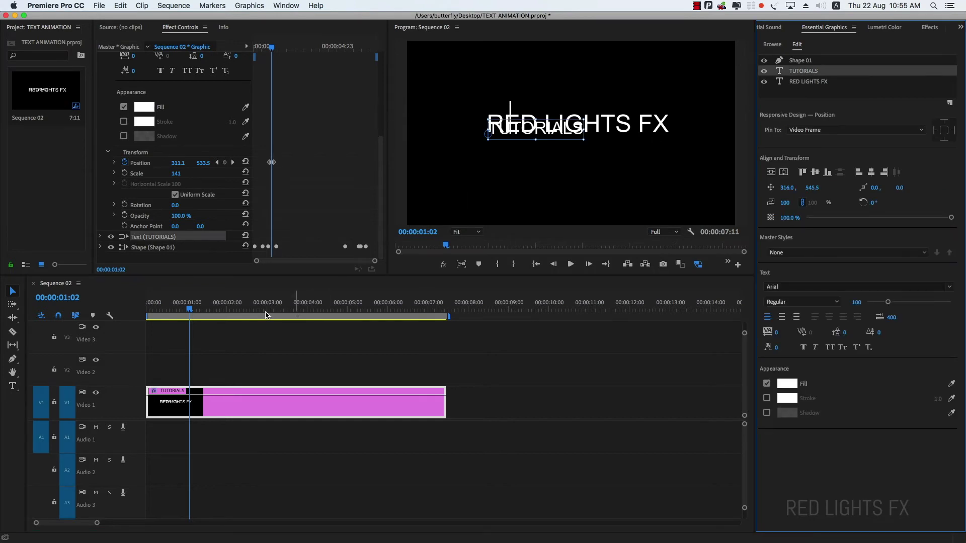
{"action": "left_click_drag", "start_coordinate": [185, 309], "coordinate": [196, 308]}
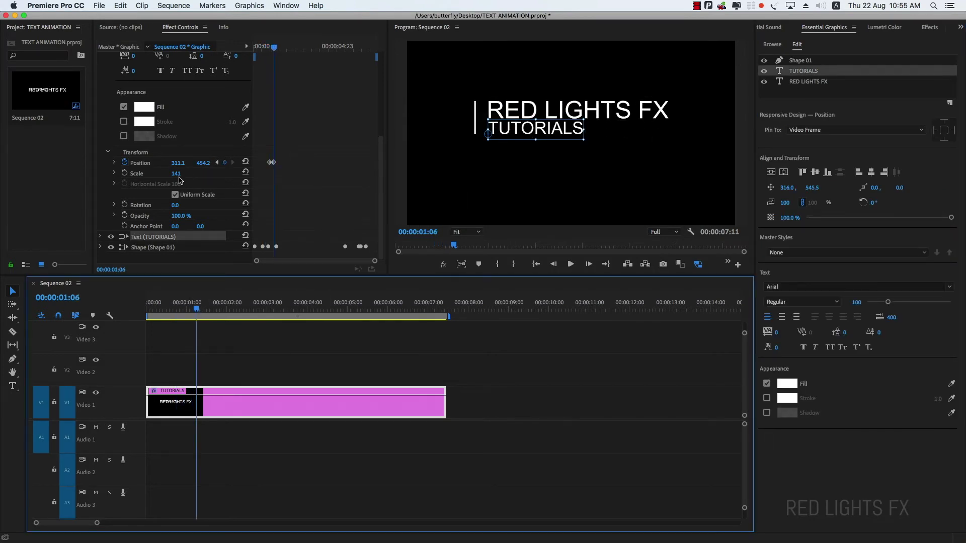
{"action": "scroll", "coordinate": [102, 123], "scroll_direction": "up", "scroll_amount": 5}
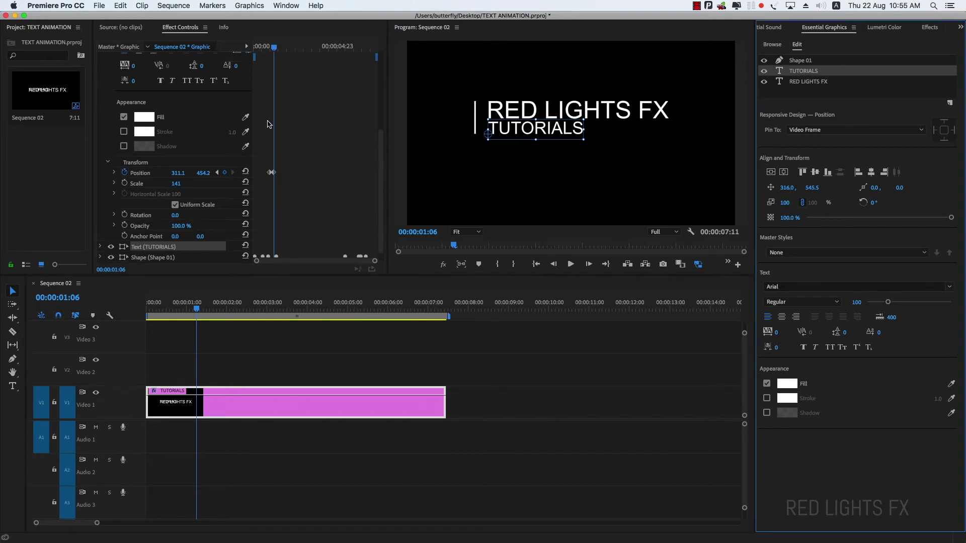
{"action": "left_click", "coordinate": [101, 121]}
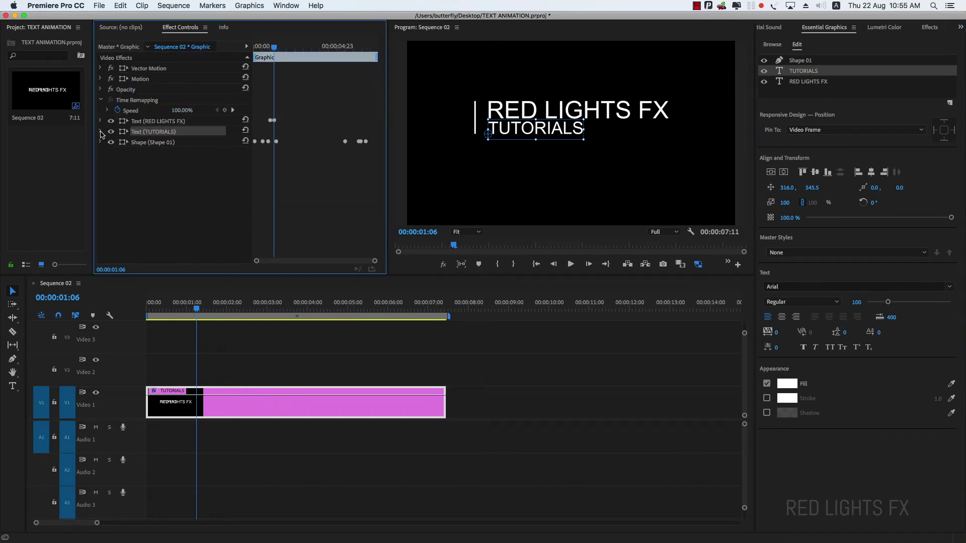
{"action": "left_click", "coordinate": [102, 132]}
{"action": "scroll", "coordinate": [182, 174], "scroll_direction": "down", "scroll_amount": 5}
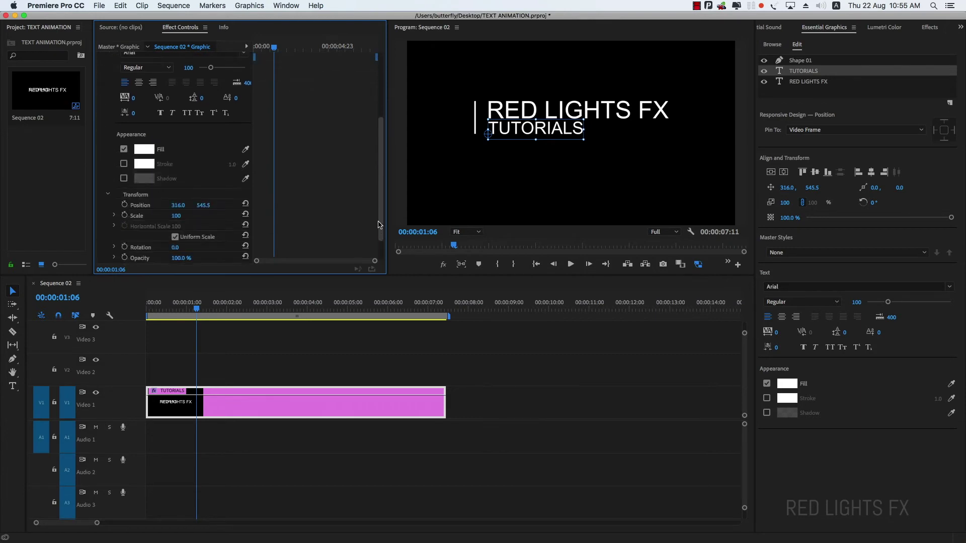
{"action": "mouse_move", "coordinate": [175, 174]}
{"action": "left_mouse_down"}
{"action": "mouse_move", "coordinate": [126, 175]}
{"action": "mouse_move", "coordinate": [182, 173]}
{"action": "left_mouse_up"}
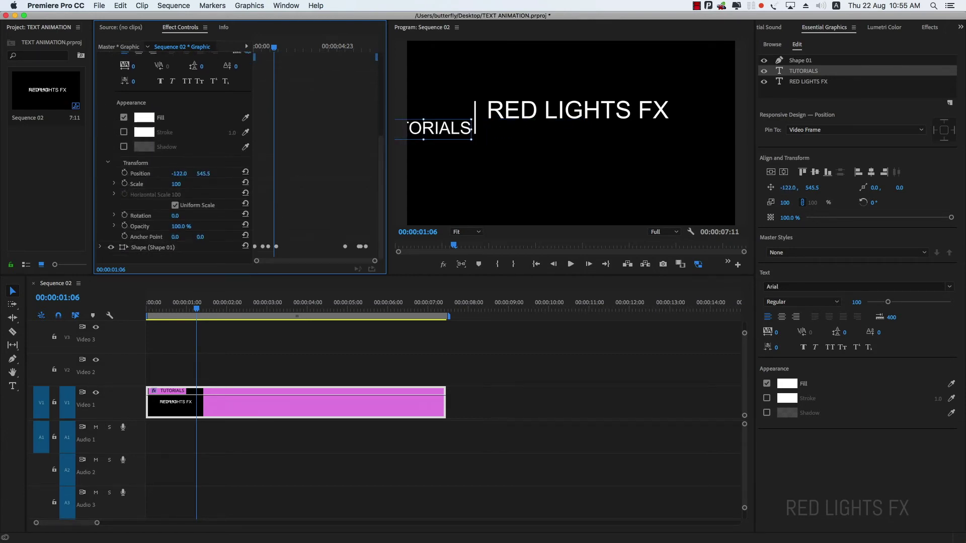
{"action": "left_click", "coordinate": [124, 173]}
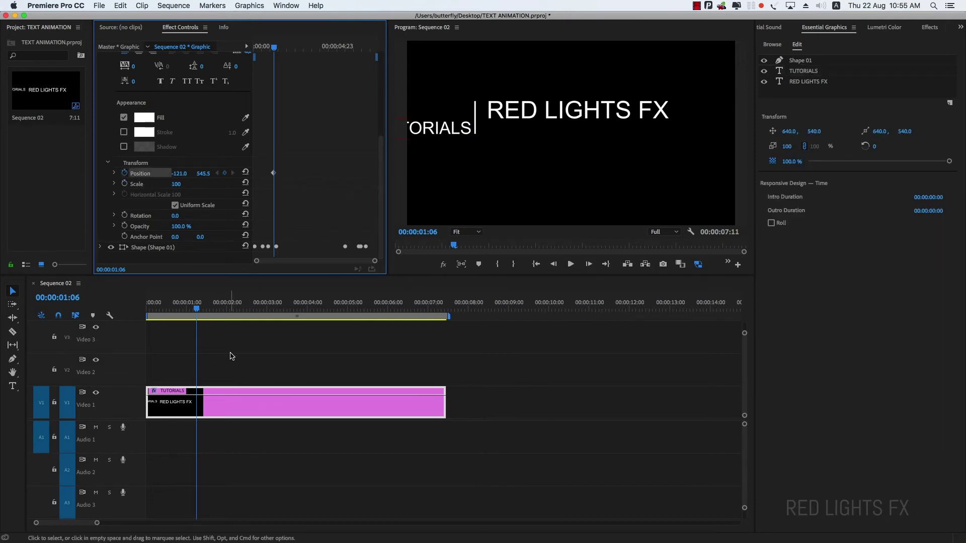
At 00:00:01:18 bring TUTORIALS back to X 314 beneath RED LIGHTS FX.
{"action": "key", "text": "space"}
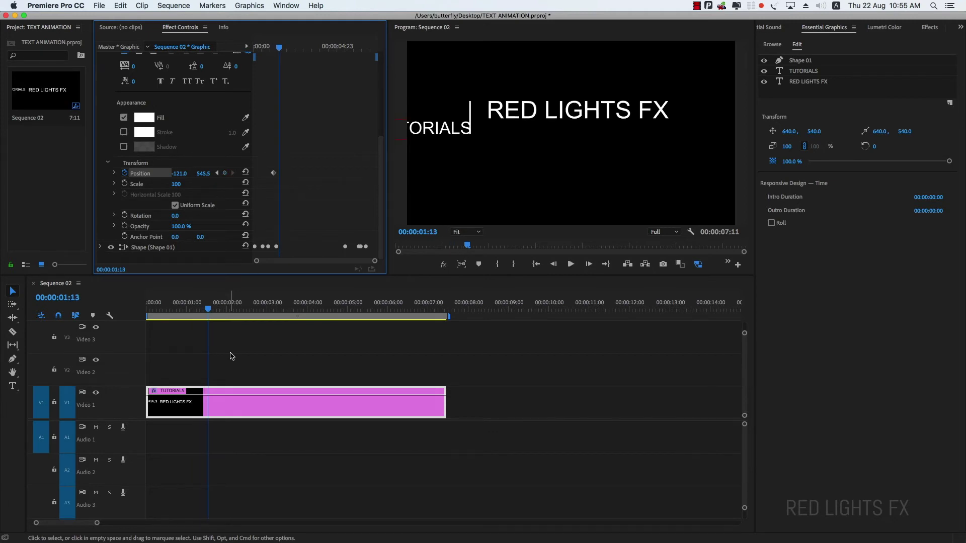
{"action": "key", "text": "space"}
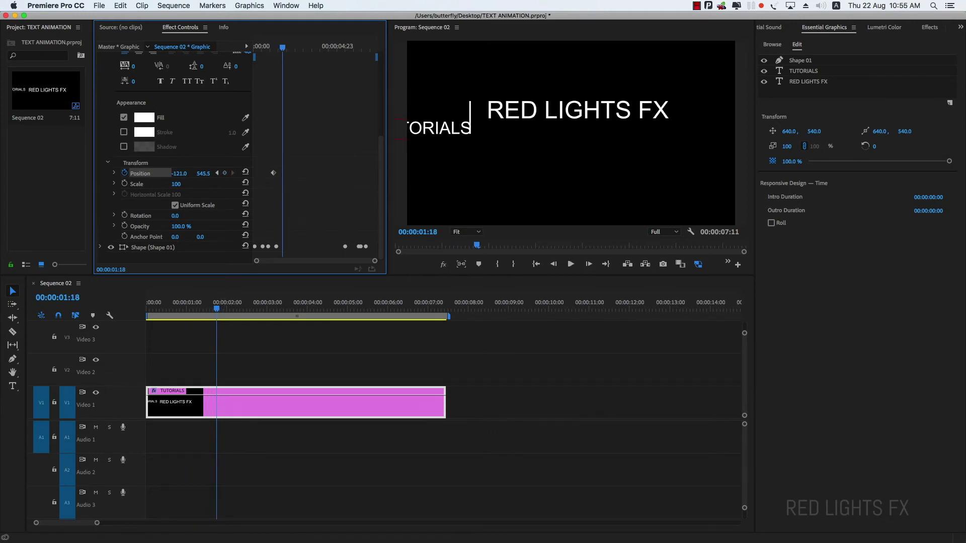
{"action": "left_click_drag", "start_coordinate": [179, 174], "coordinate": [302, 173]}
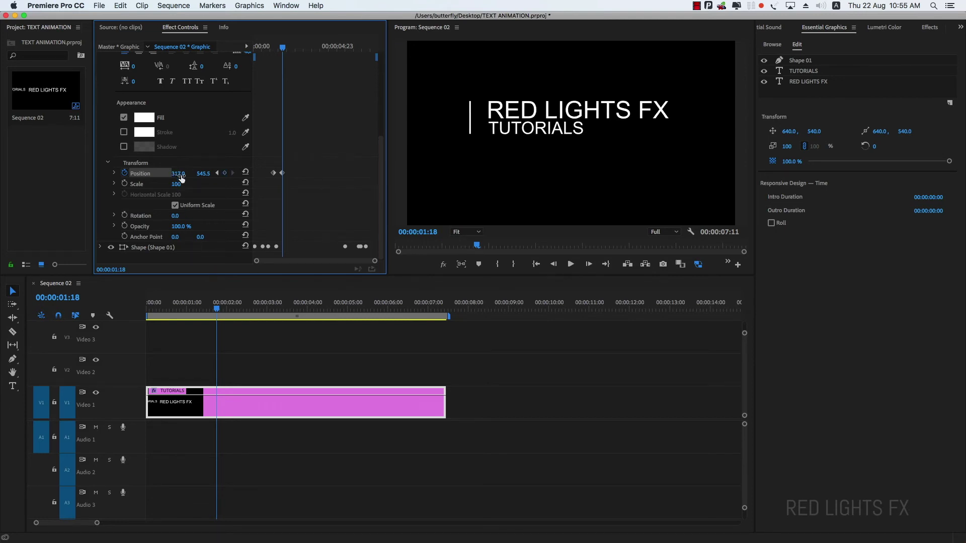
{"action": "left_click_drag", "start_coordinate": [179, 174], "coordinate": [176, 174]}
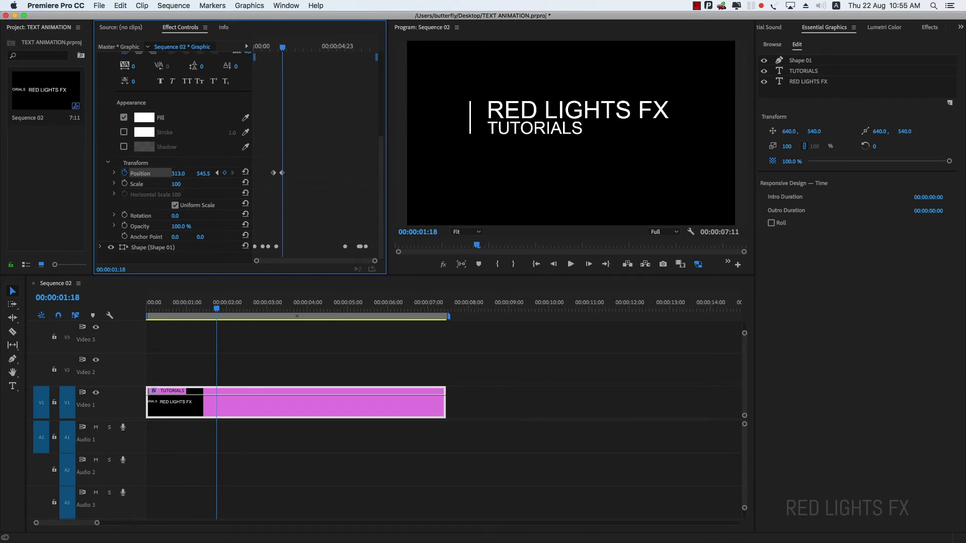
Replay and scrub through the TUTORIALS slide-in to check it.
{"action": "left_click", "coordinate": [169, 310]}
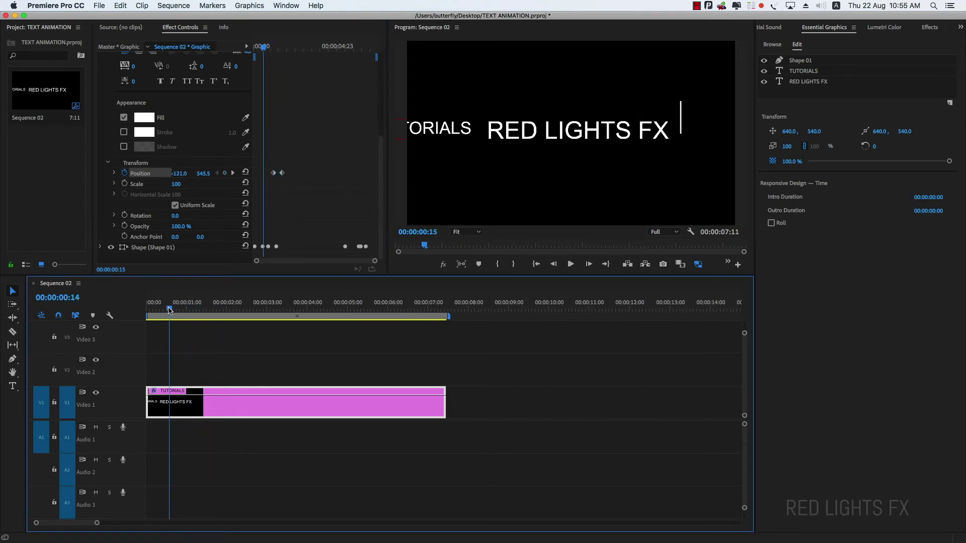
{"action": "key", "text": "space"}
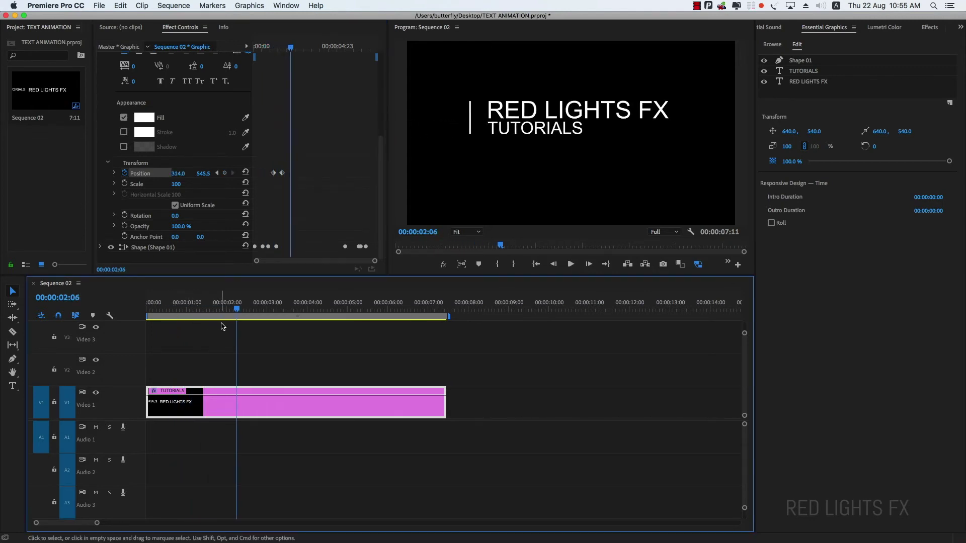
{"action": "left_click", "coordinate": [183, 306]}
{"action": "key", "text": "space"}
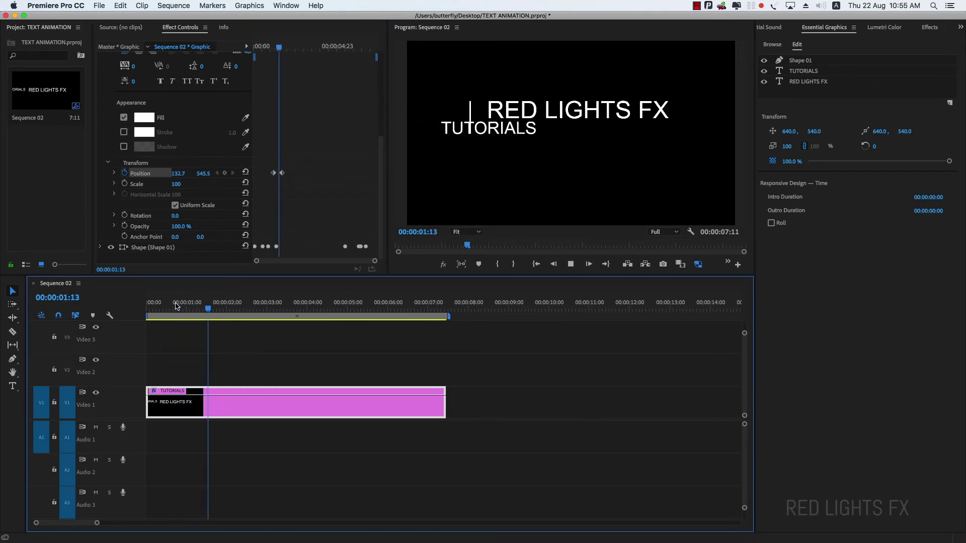
{"action": "left_click_drag", "start_coordinate": [202, 305], "coordinate": [186, 308]}
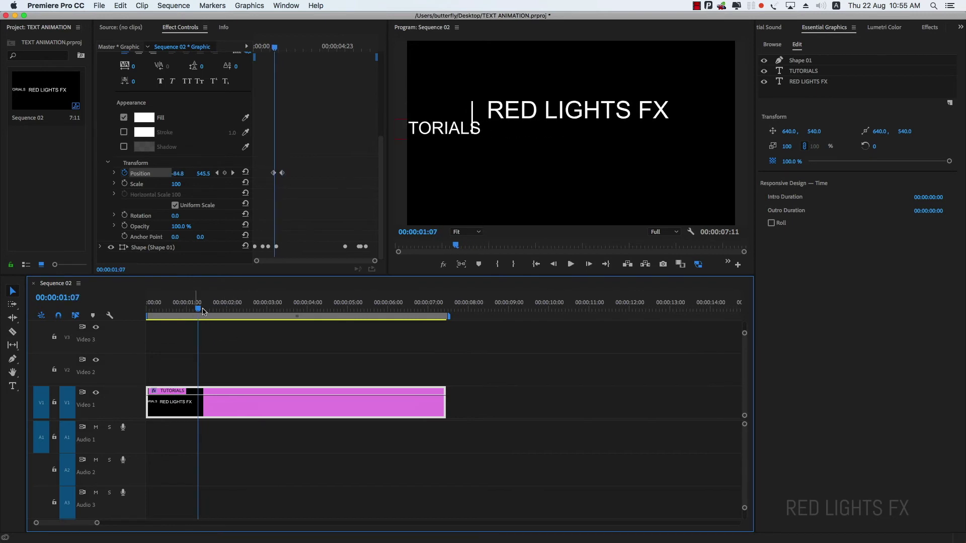
{"action": "key", "text": "space"}
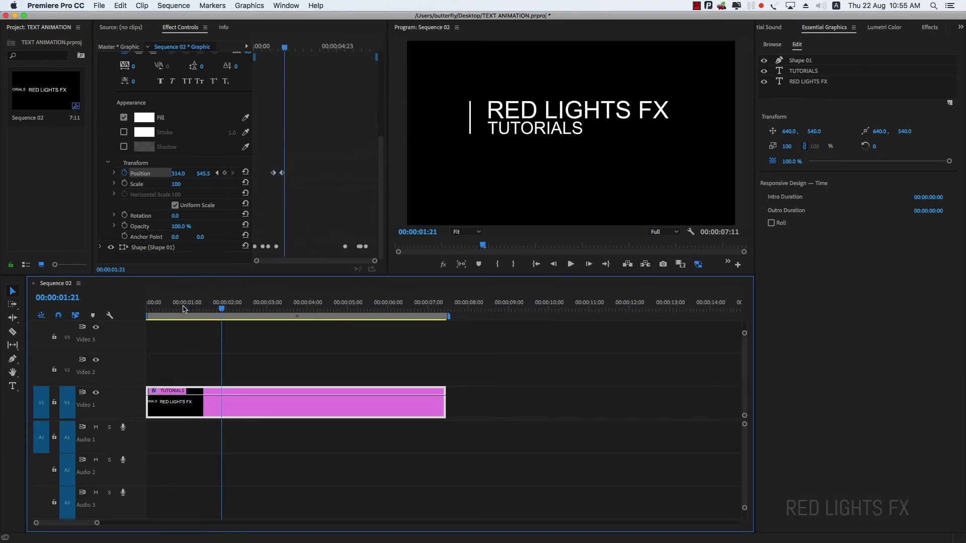
{"action": "key", "text": "space"}
Apply Ease In to both TUTORIALS Position keyframes and reshape the speed curve to peak early, near 3569/s.
{"action": "left_click", "coordinate": [807, 82]}
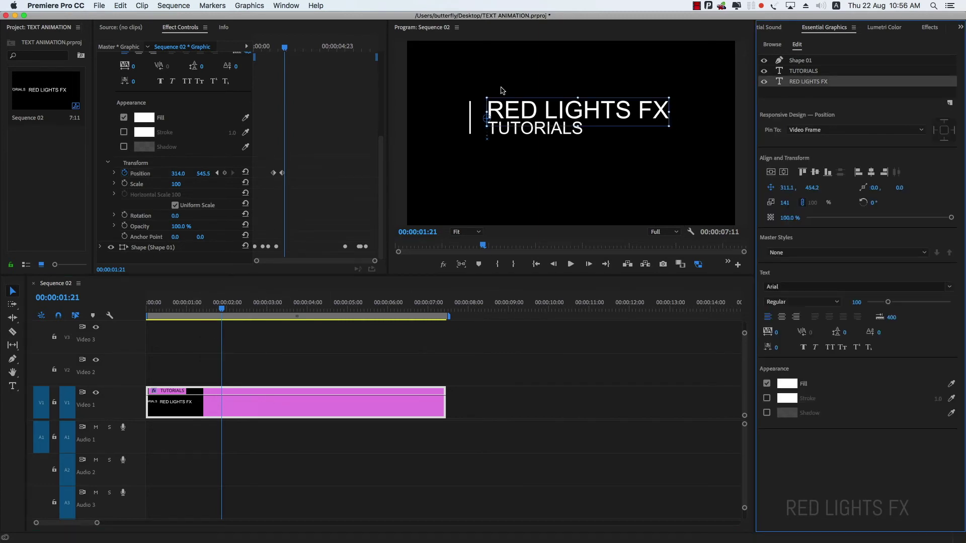
{"action": "left_click_drag", "start_coordinate": [303, 164], "coordinate": [267, 179]}
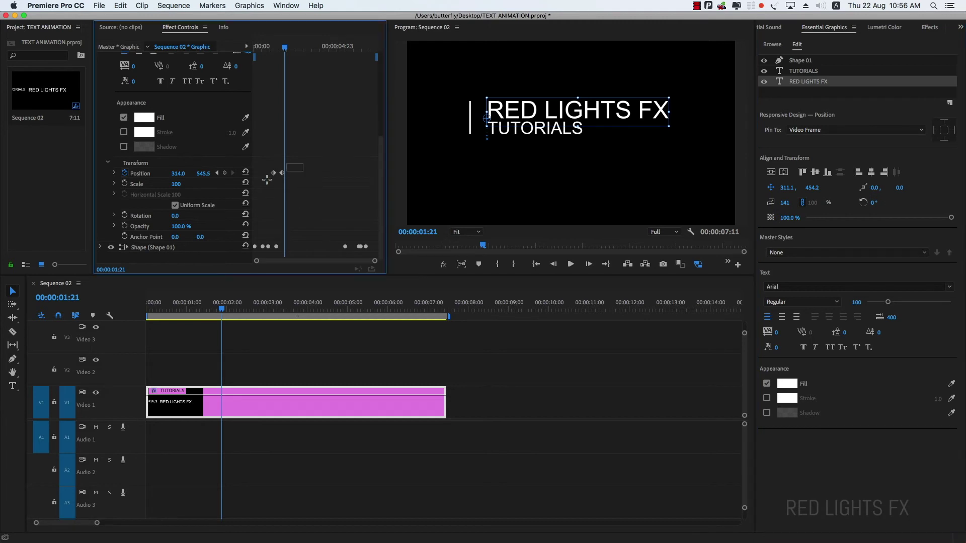
{"action": "right_click", "coordinate": [282, 174]}
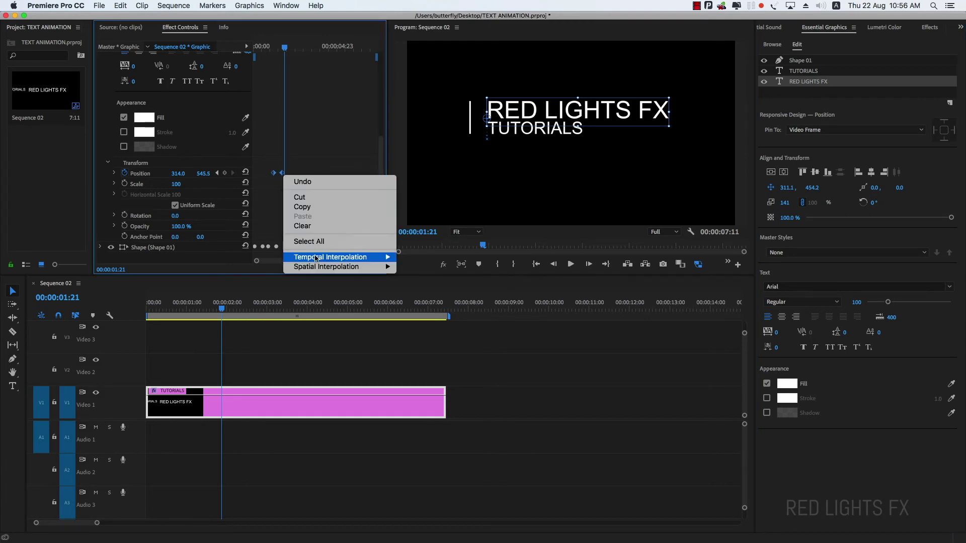
{"action": "mouse_move", "coordinate": [330, 257]}
{"action": "left_click", "coordinate": [419, 311]}
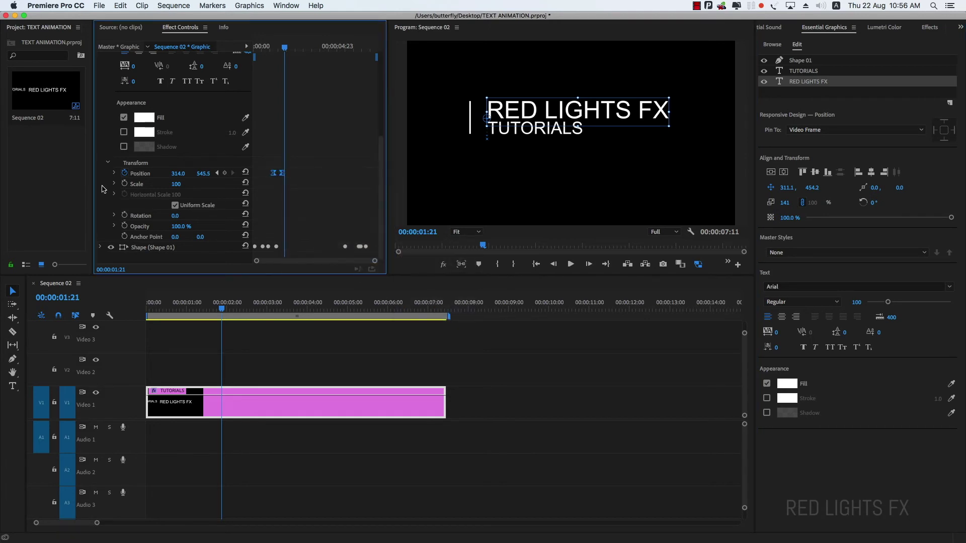
{"action": "left_click", "coordinate": [115, 173]}
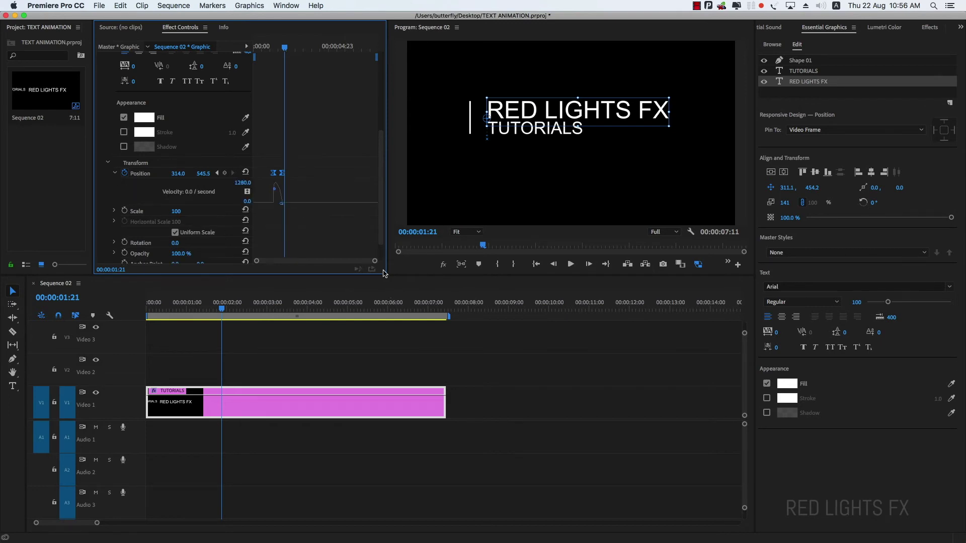
{"action": "left_click_drag", "start_coordinate": [374, 261], "coordinate": [287, 262]}
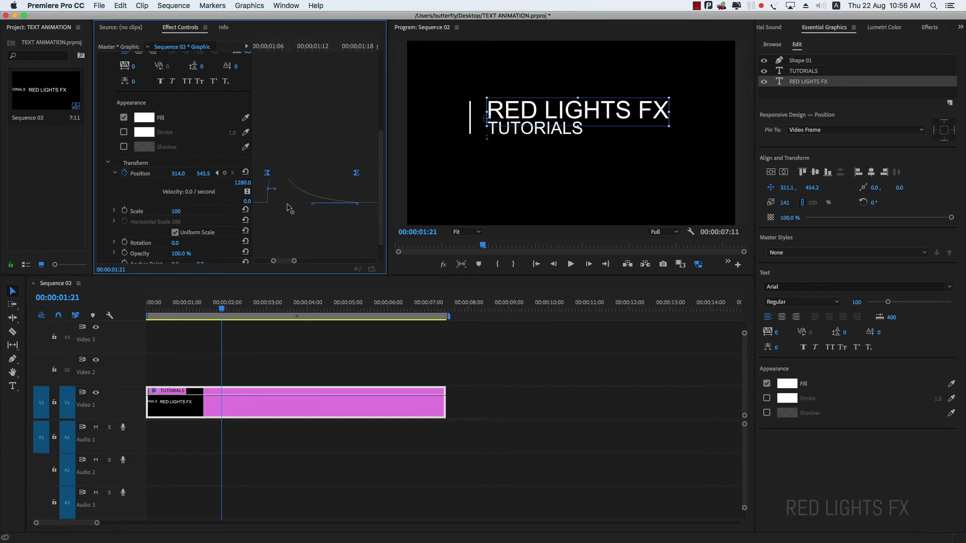
{"action": "left_click_drag", "start_coordinate": [342, 203], "coordinate": [283, 202]}
{"action": "left_click", "coordinate": [205, 308]}
Select RED LIGHTS FX and apply Ease In to both of its Position keyframes.
{"action": "left_click_drag", "start_coordinate": [204, 308], "coordinate": [222, 308]}
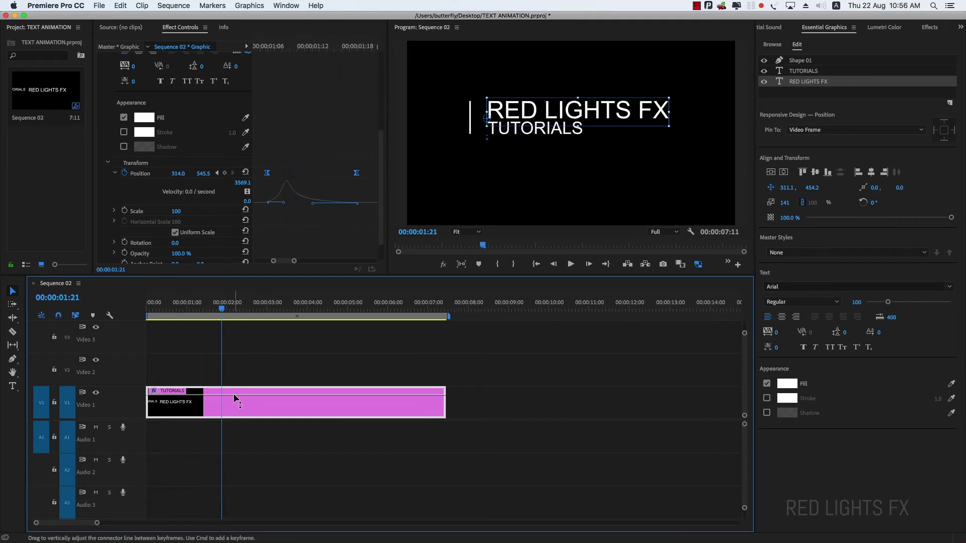
{"action": "left_click", "coordinate": [805, 91]}
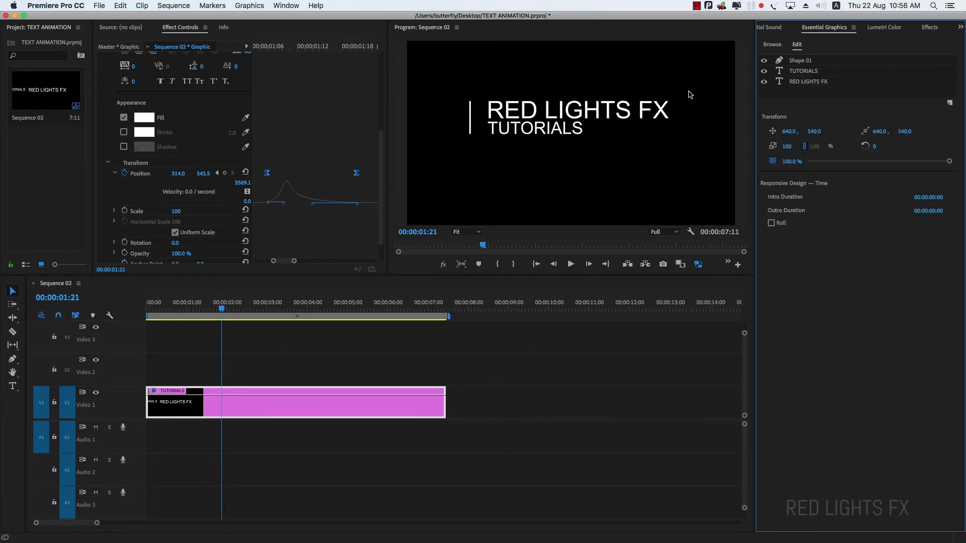
{"action": "left_click", "coordinate": [837, 80]}
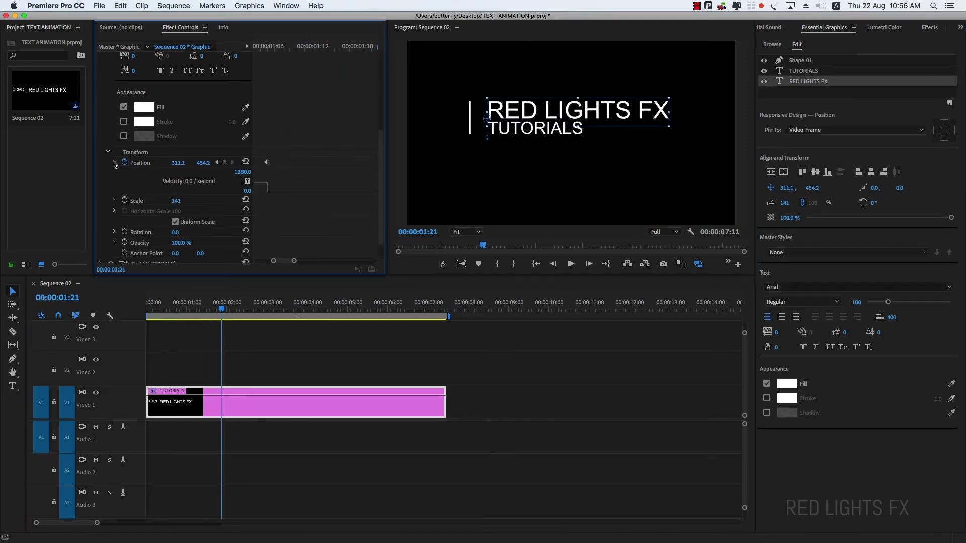
{"action": "left_click_drag", "start_coordinate": [289, 259], "coordinate": [285, 262]}
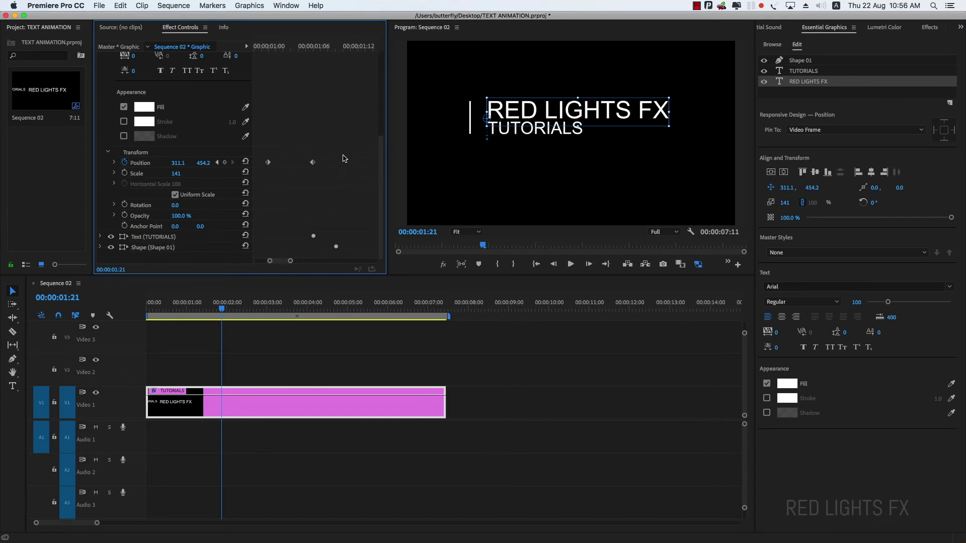
{"action": "left_click_drag", "start_coordinate": [342, 157], "coordinate": [266, 178]}
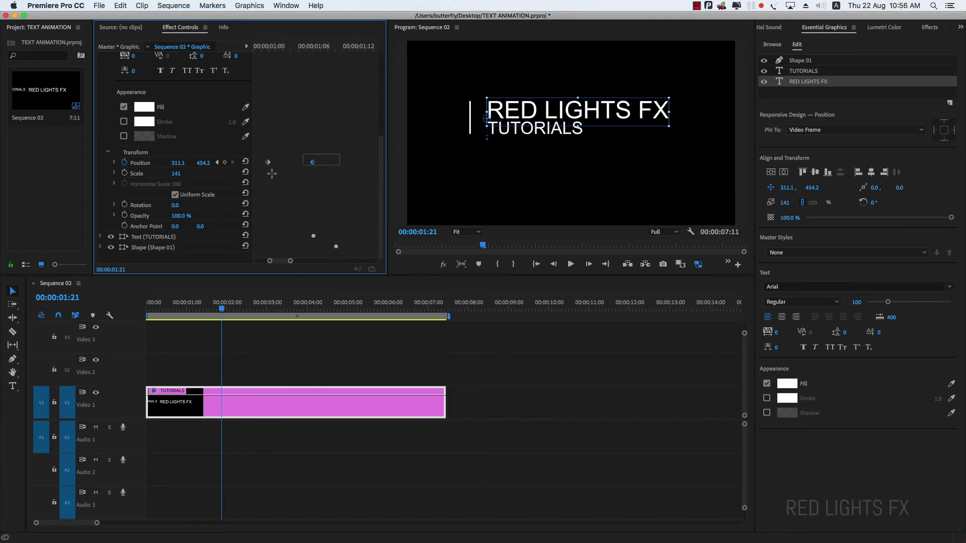
{"action": "right_click", "coordinate": [313, 164]}
{"action": "mouse_move", "coordinate": [346, 248]}
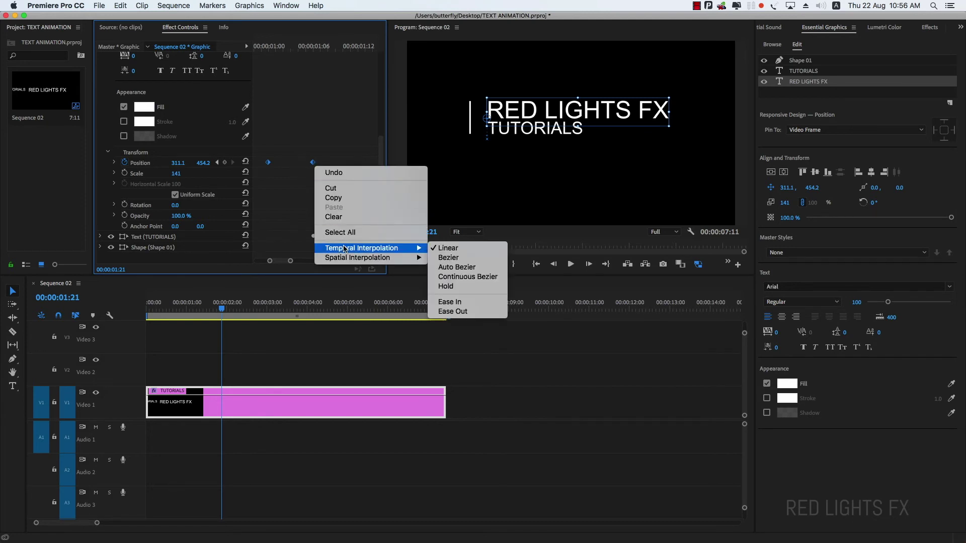
{"action": "left_click", "coordinate": [453, 302]}
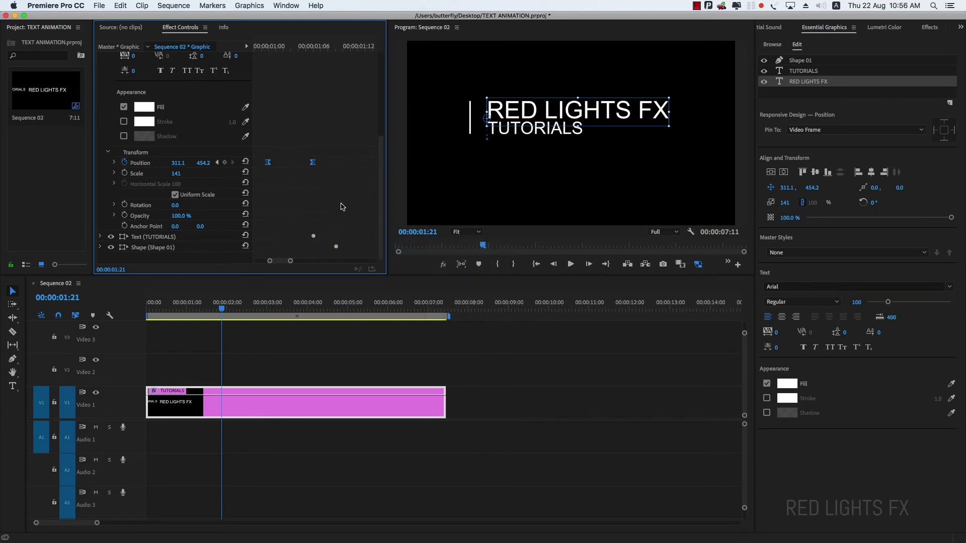
{"action": "left_click", "coordinate": [115, 162]}
Sharpen the Position speed curve to peak near 3519/s, replaying the rise after each change.
{"action": "left_click_drag", "start_coordinate": [309, 195], "coordinate": [269, 193]}
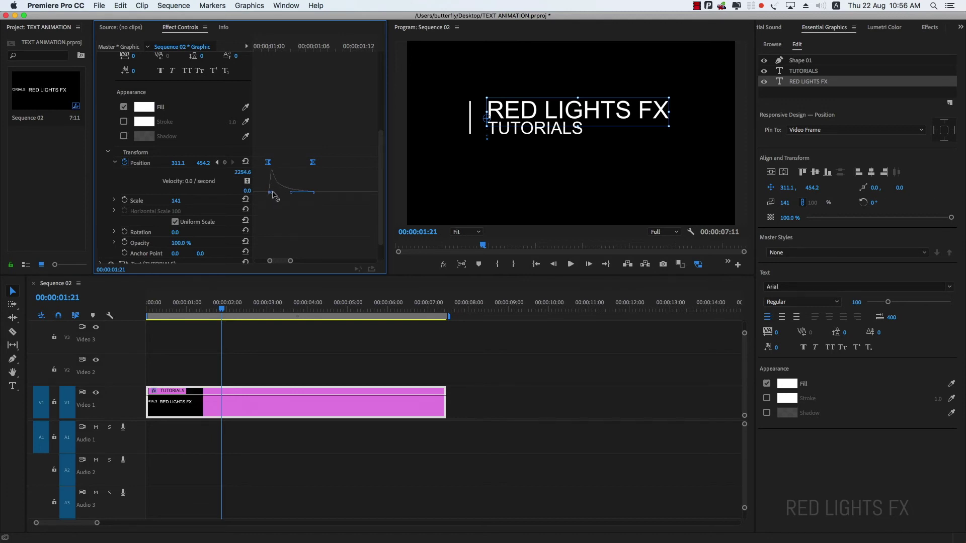
{"action": "left_click", "coordinate": [162, 308]}
{"action": "key", "text": "space"}
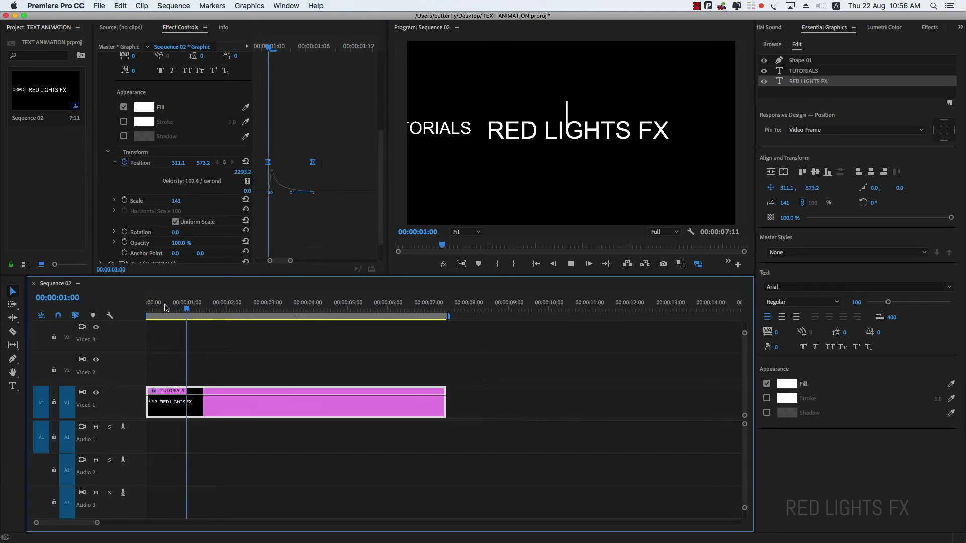
{"action": "left_click_drag", "start_coordinate": [271, 192], "coordinate": [282, 193]}
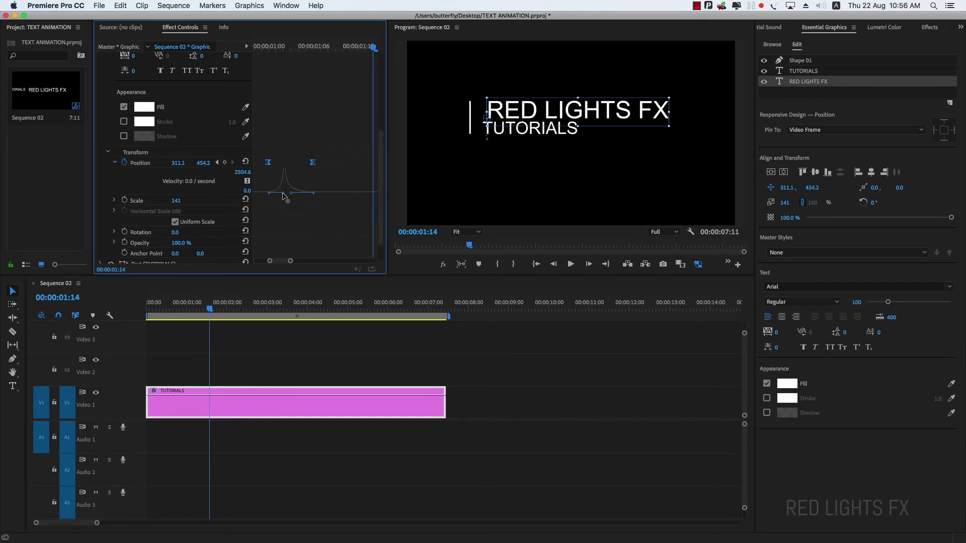
{"action": "left_click", "coordinate": [172, 307]}
{"action": "key", "text": "space"}
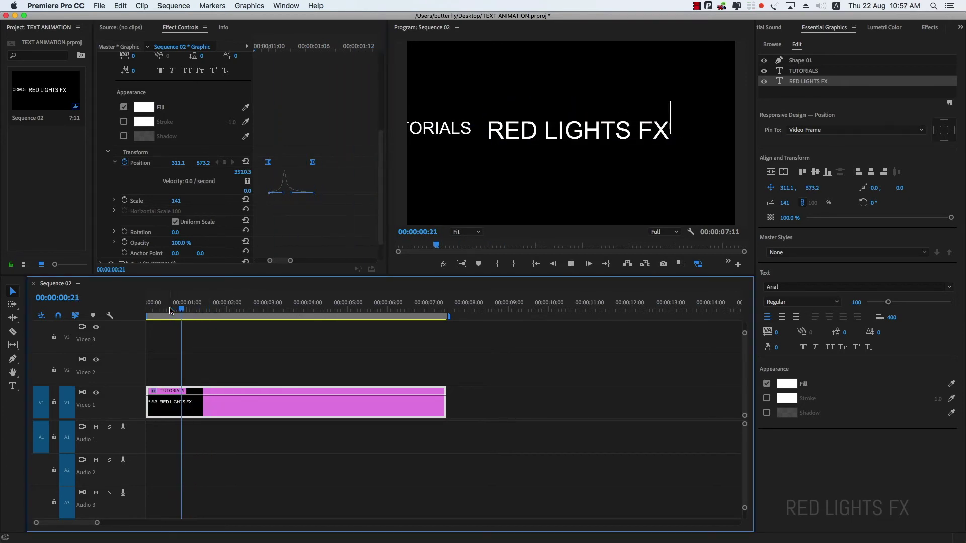
{"action": "left_click", "coordinate": [194, 308]}
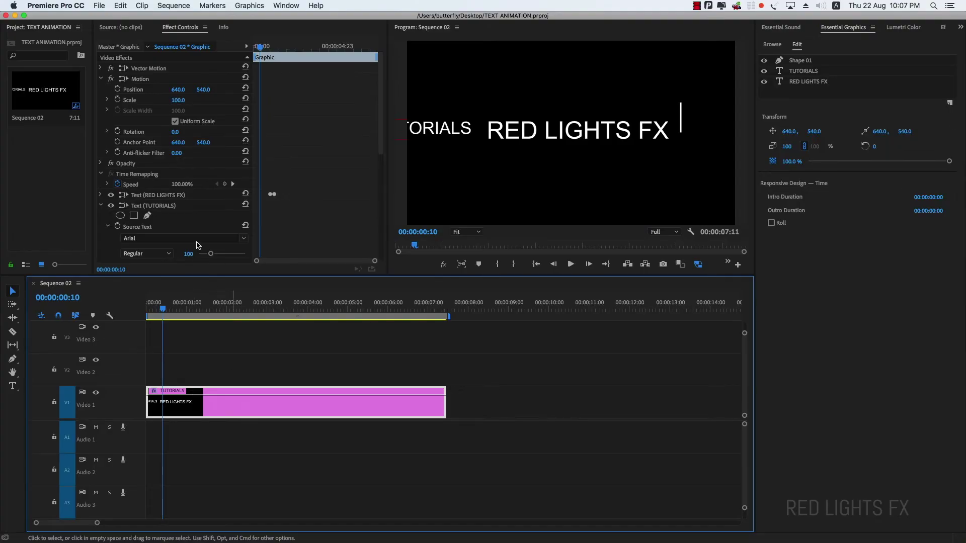
Expand the RED LIGHTS FX text properties and add a 4-point polygon mask.
{"action": "left_click", "coordinate": [103, 206]}
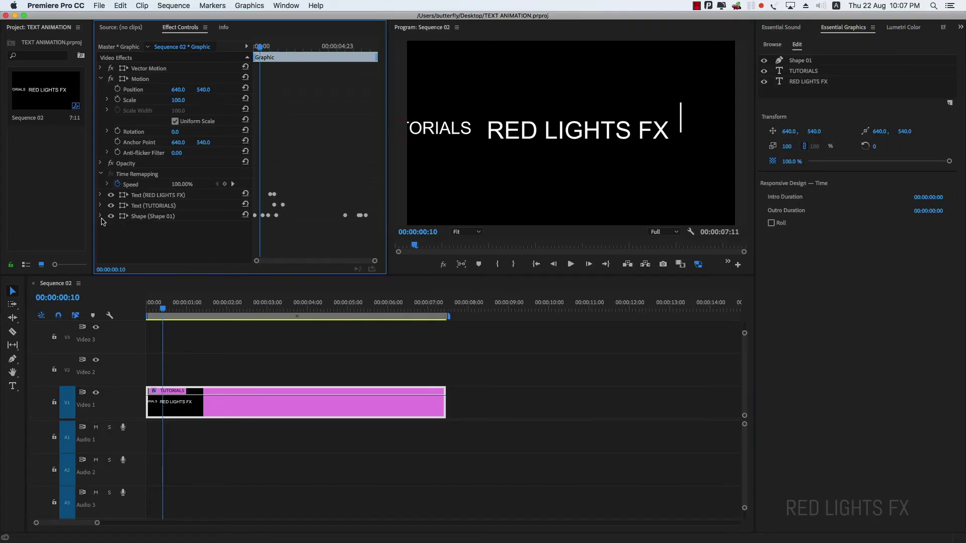
{"action": "left_click", "coordinate": [166, 196]}
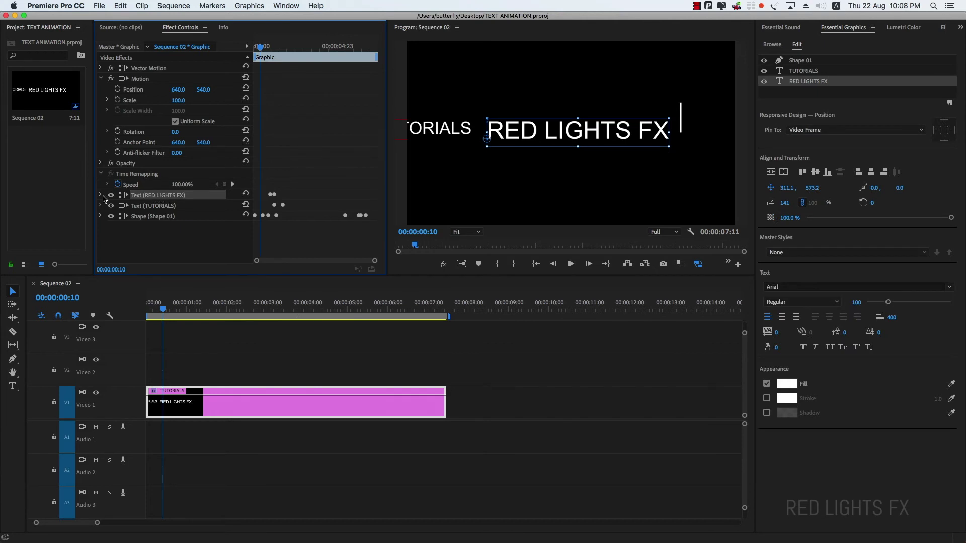
{"action": "left_click", "coordinate": [101, 195]}
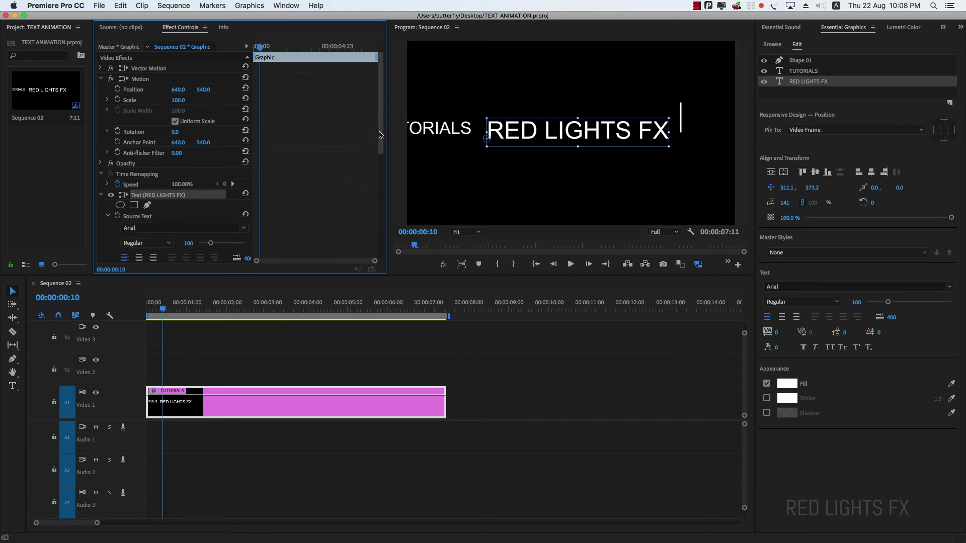
{"action": "scroll", "coordinate": [204, 138], "scroll_direction": "down", "scroll_amount": 5}
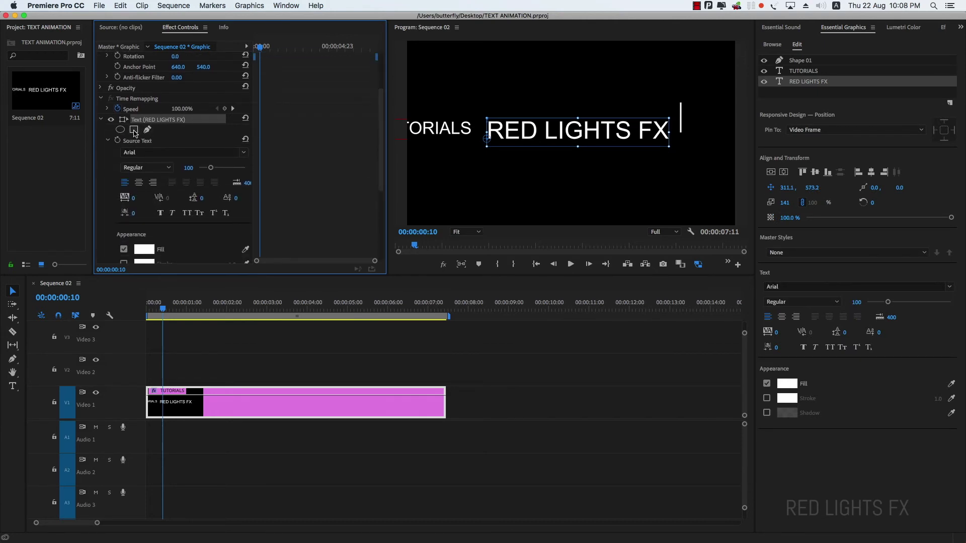
{"action": "left_click", "coordinate": [135, 130]}
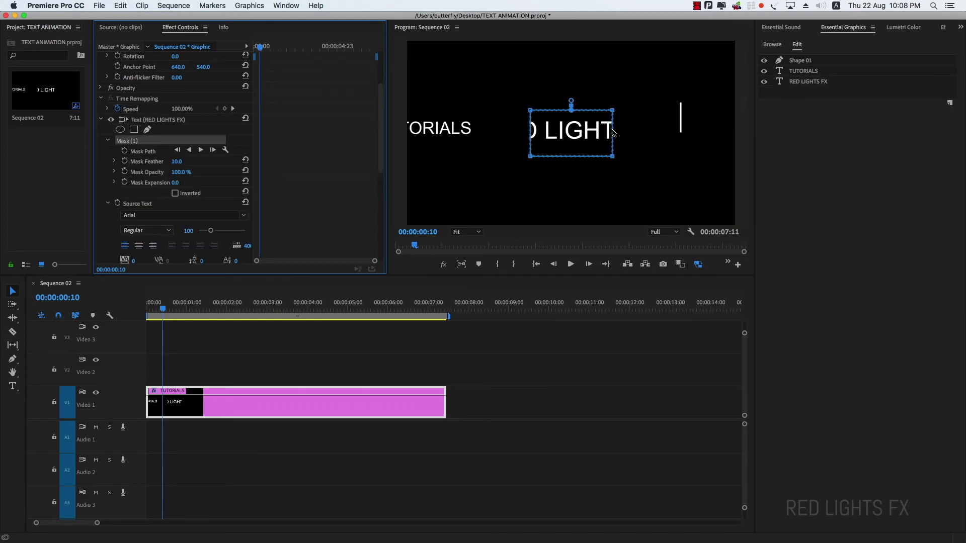
At 00:00:00:14, stretch the mask right and left to enclose the whole title.
{"action": "key", "text": "Right"}
{"action": "key", "text": "Right"}
{"action": "key", "text": "Right"}
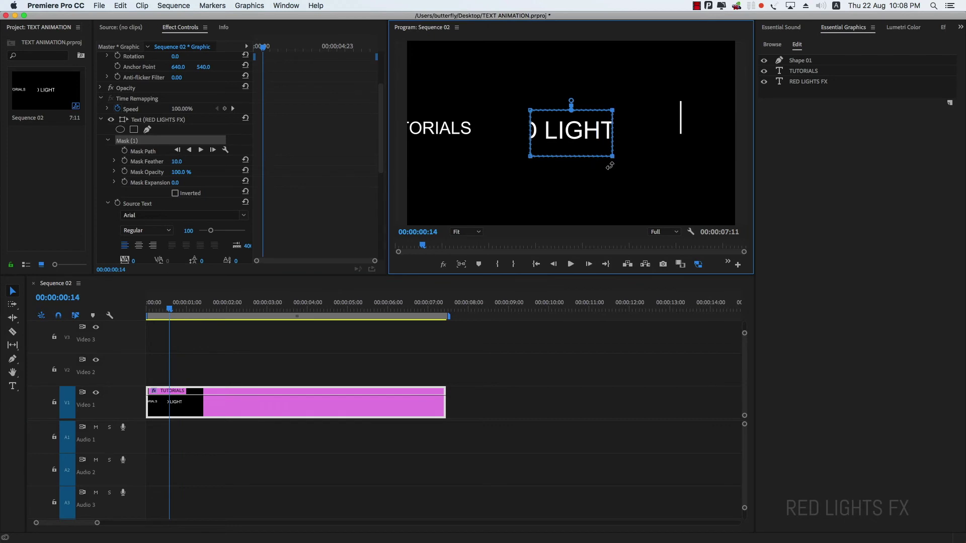
{"action": "left_click_drag", "start_coordinate": [613, 157], "coordinate": [672, 158]}
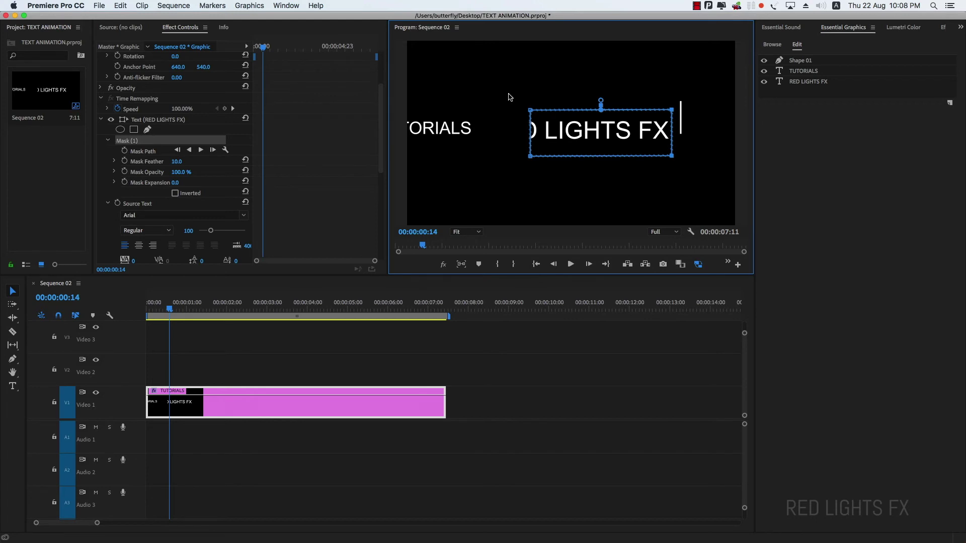
{"action": "left_click_drag", "start_coordinate": [532, 157], "coordinate": [484, 156]}
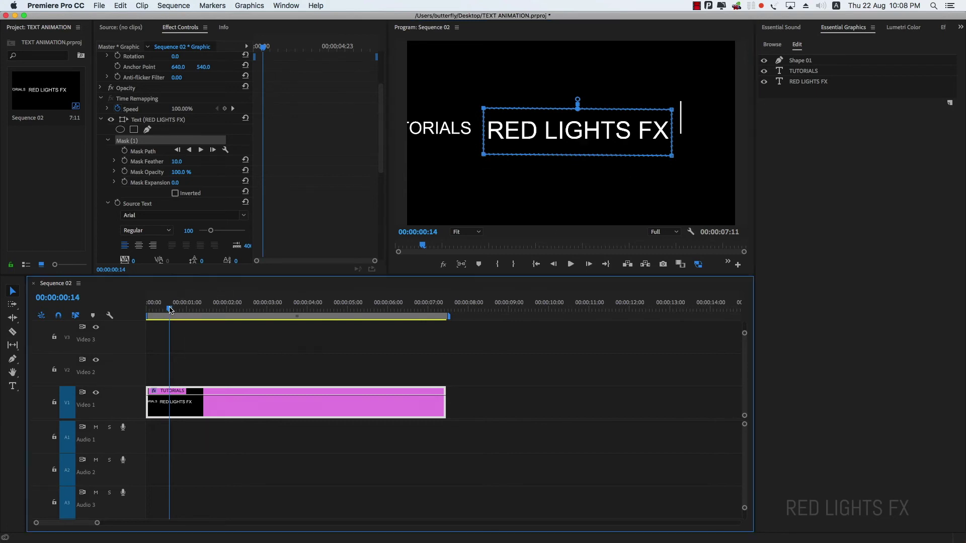
{"action": "left_click_drag", "start_coordinate": [166, 309], "coordinate": [185, 310]}
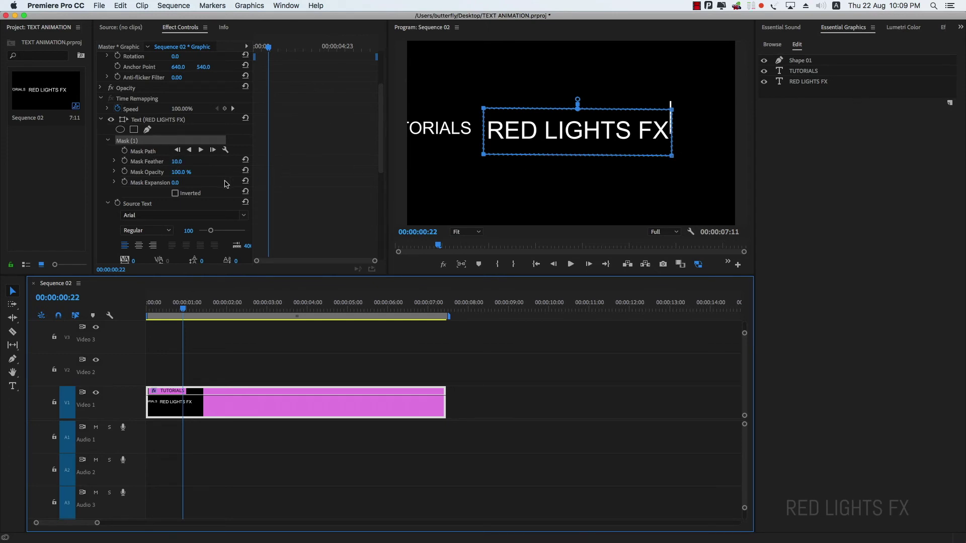
Invert the mask, start a Mask Path keyframe, and at 00:00:00:23 slide it left to reveal FX.
{"action": "left_click", "coordinate": [175, 194]}
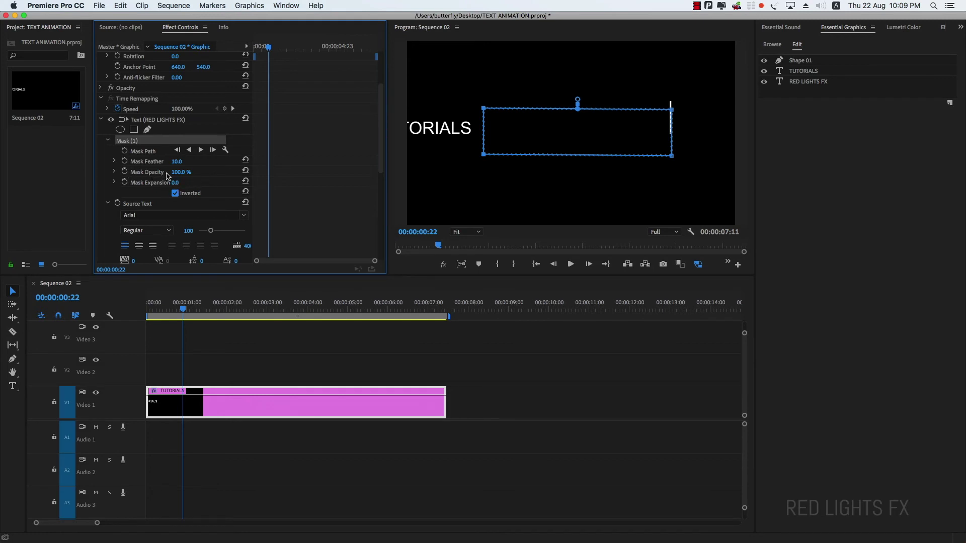
{"action": "left_click_drag", "start_coordinate": [611, 127], "coordinate": [614, 127]}
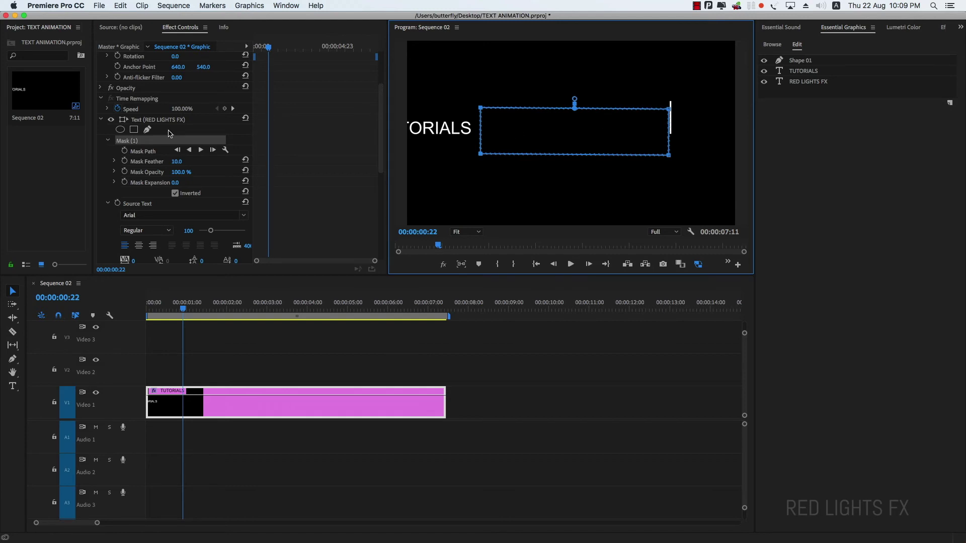
{"action": "left_click", "coordinate": [125, 152]}
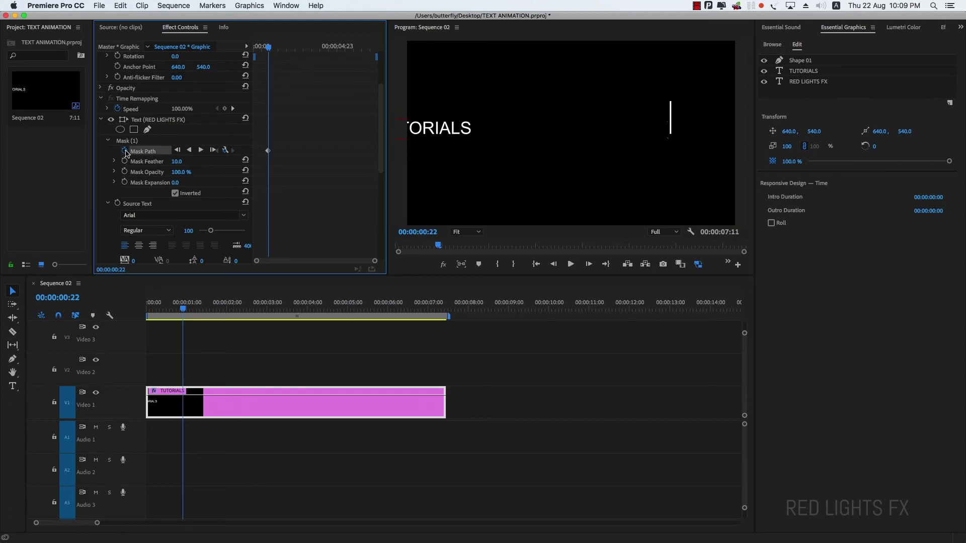
{"action": "left_click", "coordinate": [185, 308]}
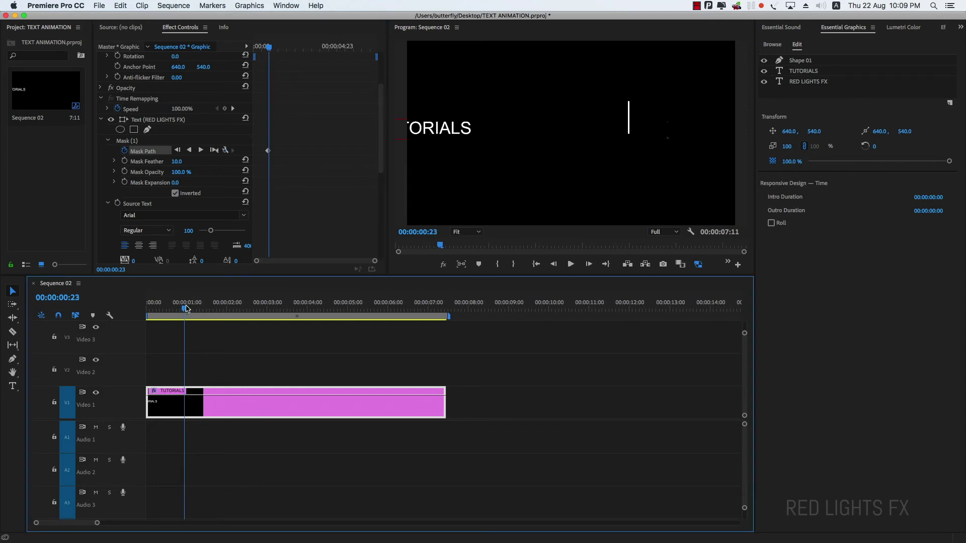
{"action": "left_click", "coordinate": [154, 141]}
{"action": "left_click_drag", "start_coordinate": [647, 142], "coordinate": [602, 139]}
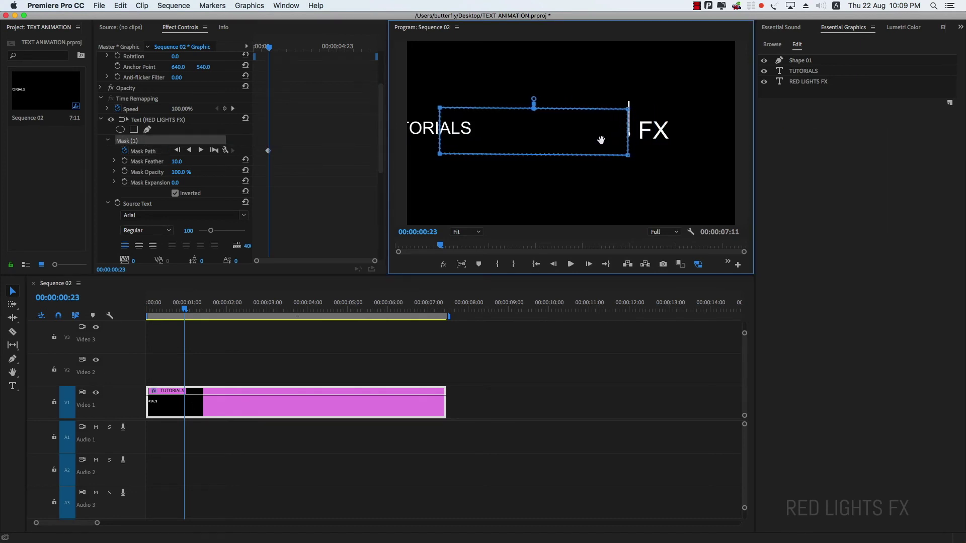
Slide the mask further left at 00:00:01:00, 01:01 and 01:02 to uncover more letters.
{"action": "left_click", "coordinate": [186, 309]}
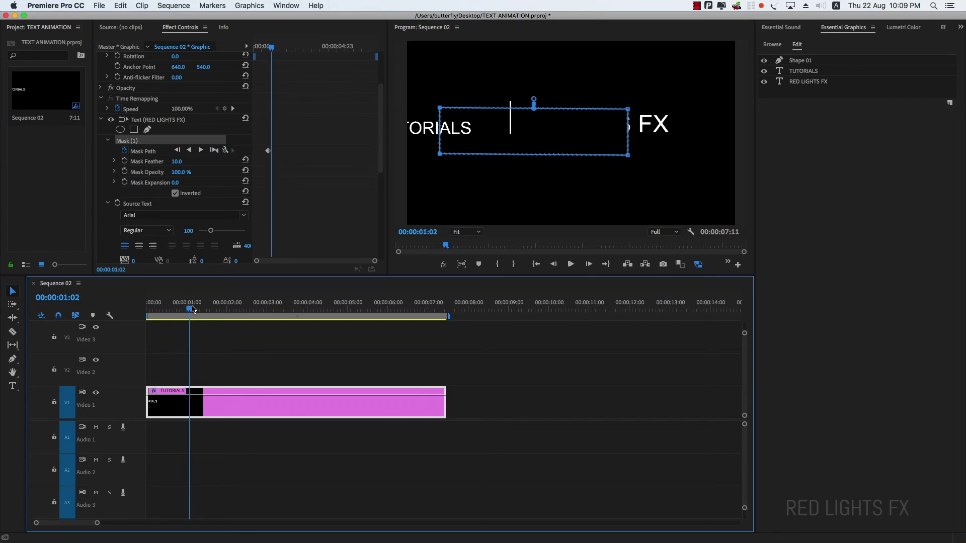
{"action": "left_click_drag", "start_coordinate": [187, 309], "coordinate": [188, 308]}
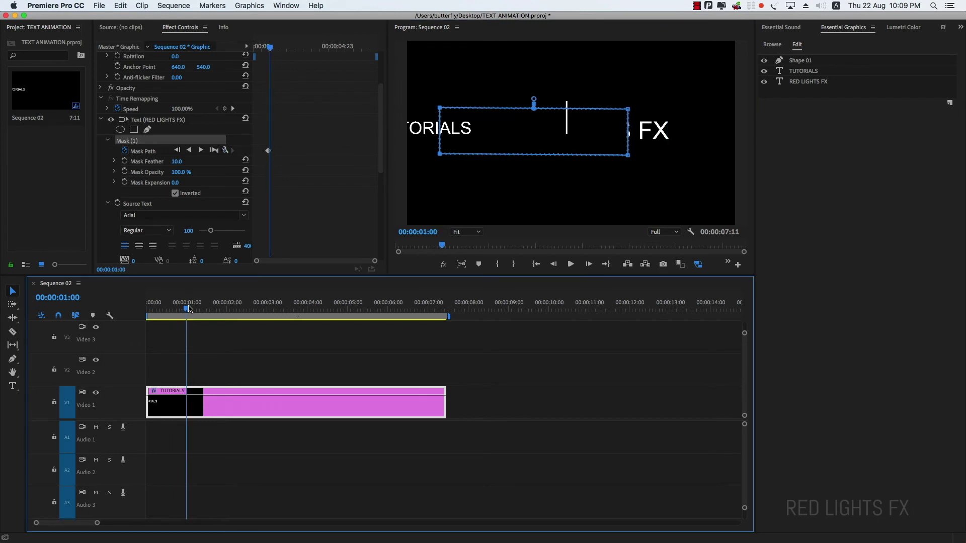
{"action": "left_click_drag", "start_coordinate": [606, 128], "coordinate": [544, 128]}
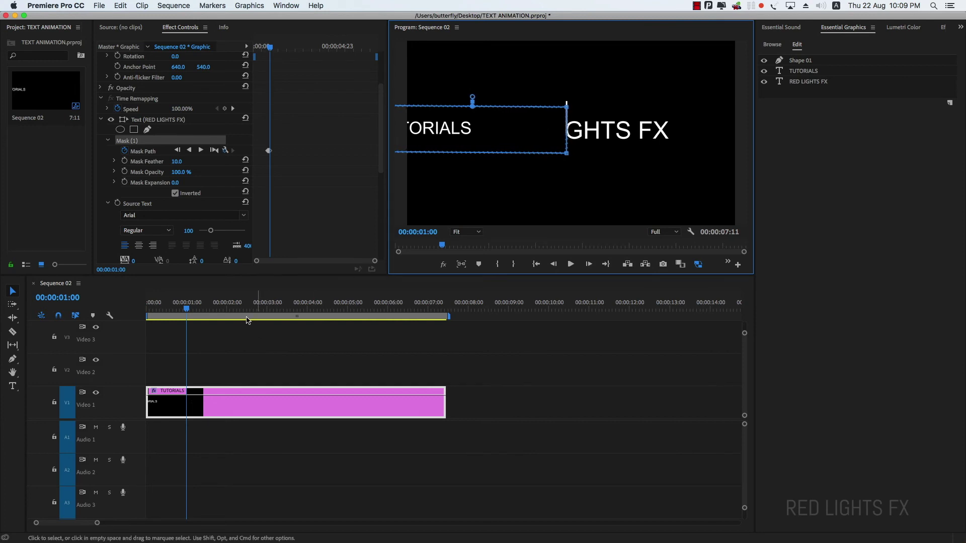
{"action": "left_click_drag", "start_coordinate": [190, 310], "coordinate": [189, 308]}
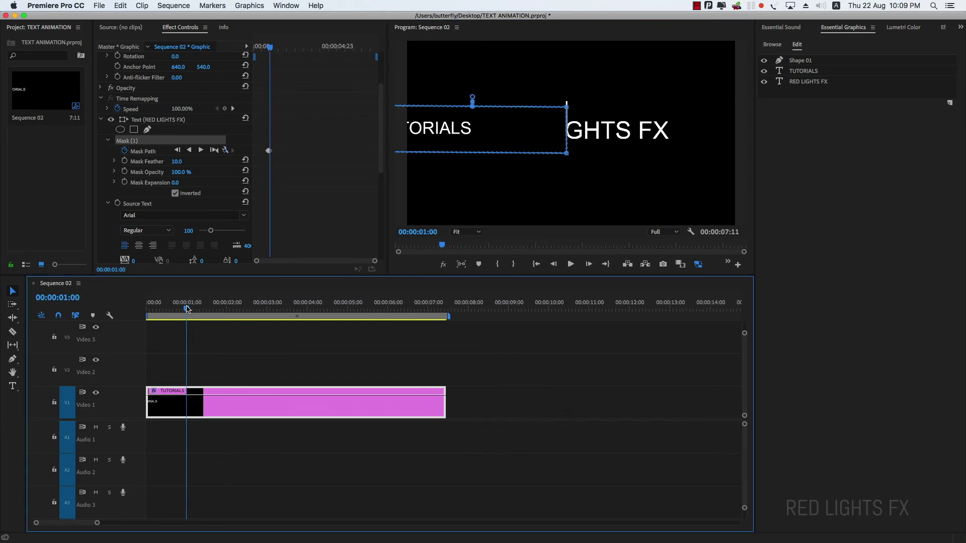
{"action": "left_click_drag", "start_coordinate": [553, 133], "coordinate": [519, 134]}
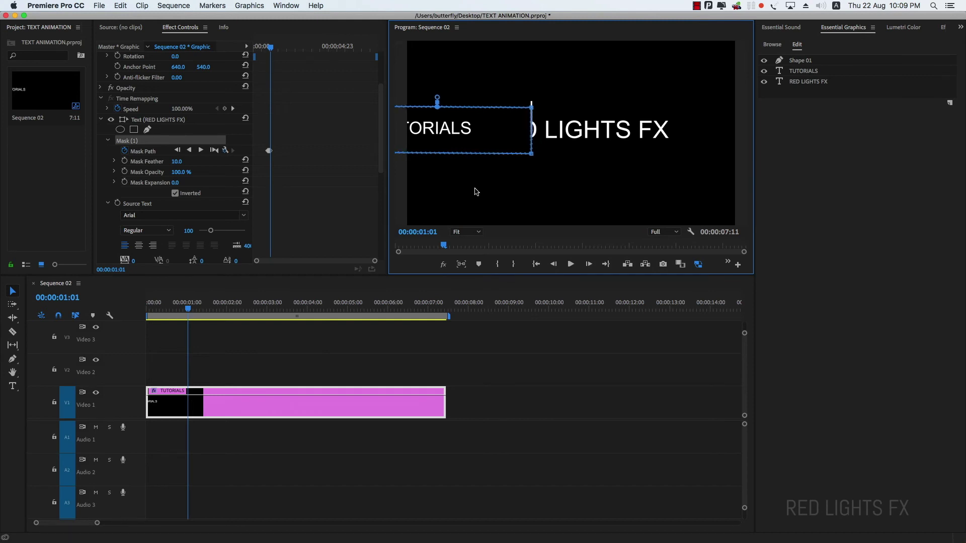
{"action": "left_click", "coordinate": [191, 309]}
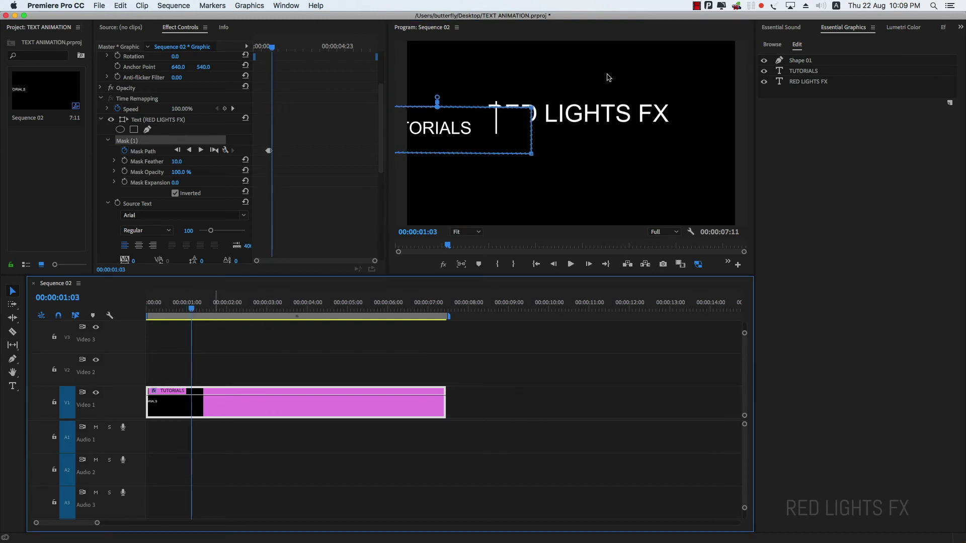
{"action": "left_click", "coordinate": [190, 309]}
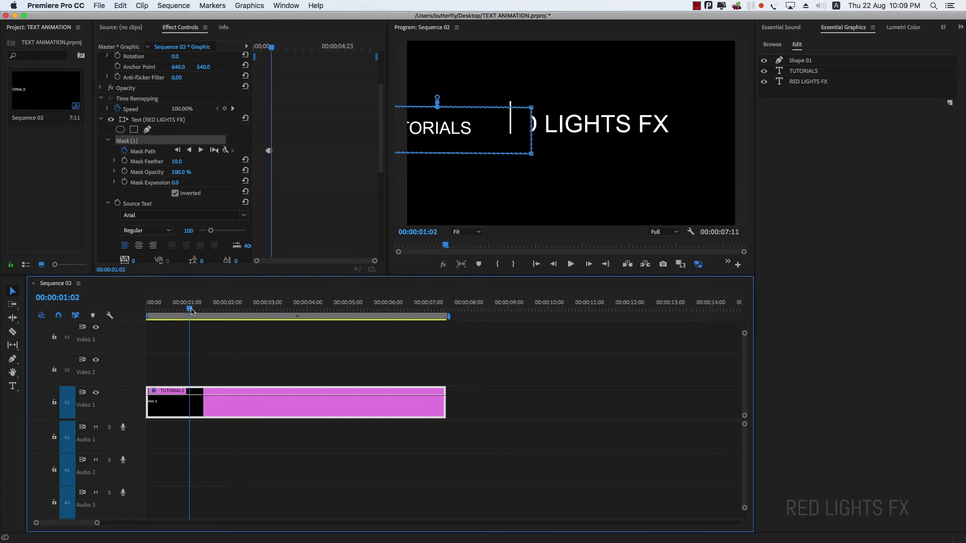
{"action": "left_click_drag", "start_coordinate": [509, 145], "coordinate": [488, 145]}
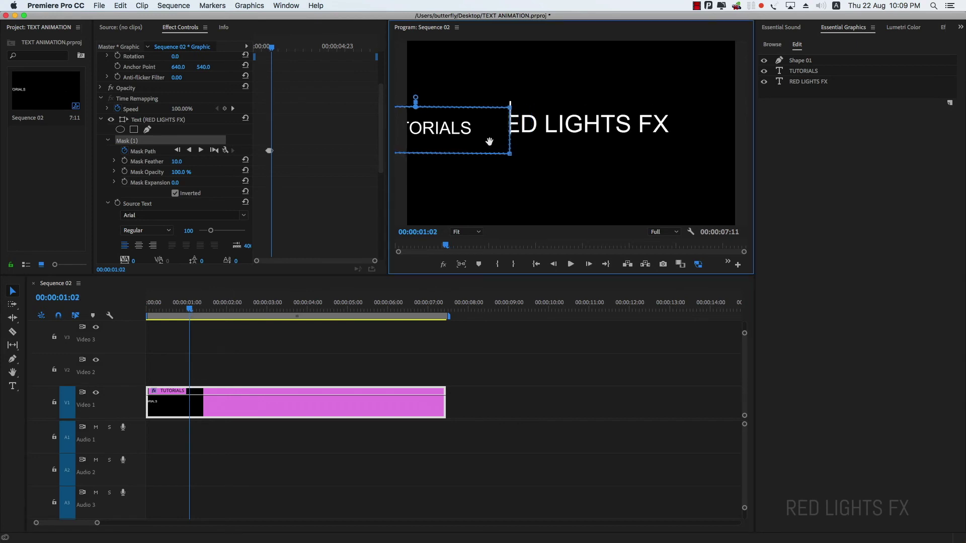
Keep shifting the mask left with the bar at 01:03, 01:04 and 01:05, then scrub back to check.
{"action": "left_click", "coordinate": [191, 309]}
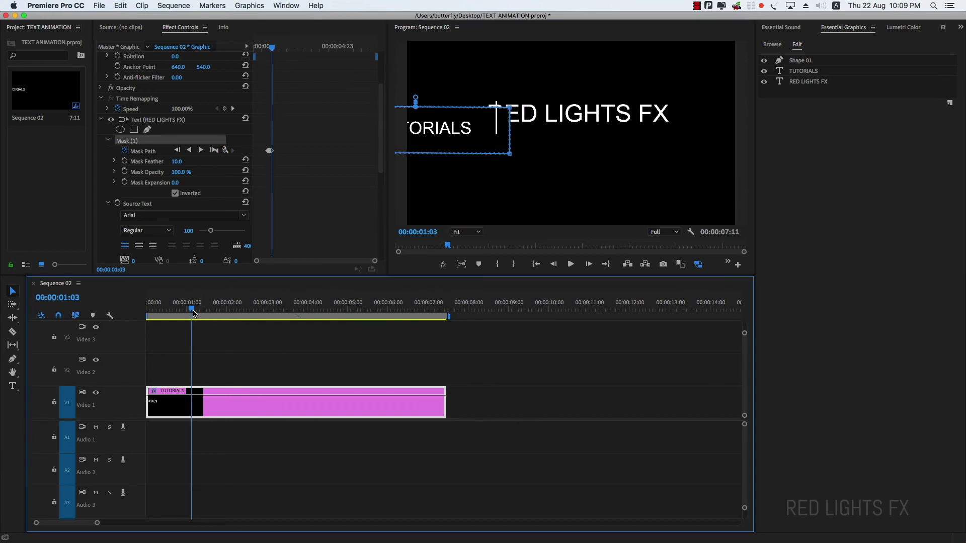
{"action": "left_click_drag", "start_coordinate": [489, 127], "coordinate": [475, 127]}
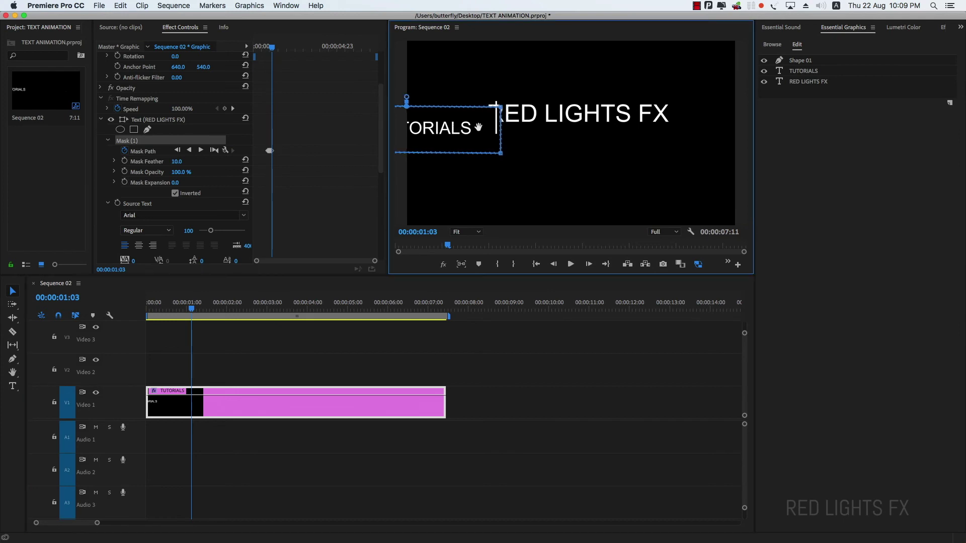
{"action": "left_click", "coordinate": [193, 315]}
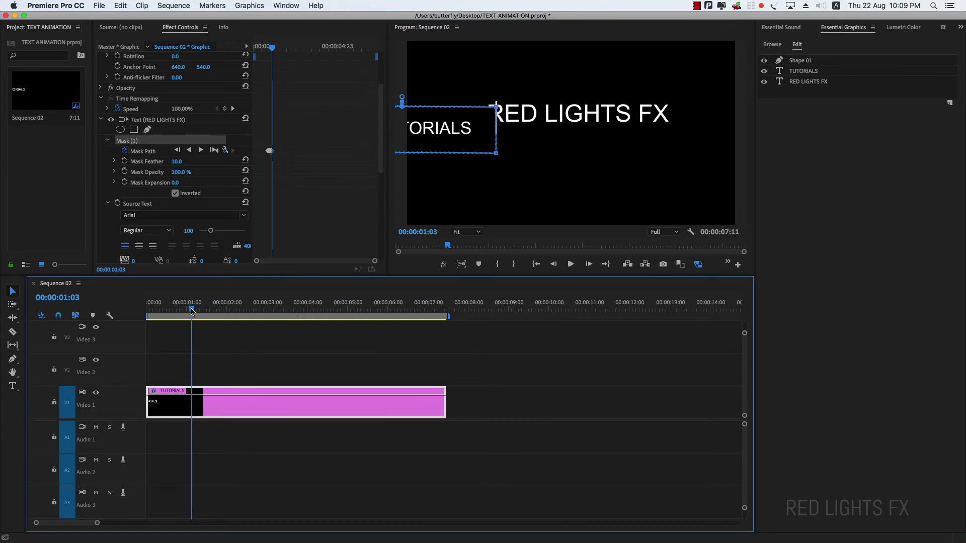
{"action": "left_click_drag", "start_coordinate": [472, 127], "coordinate": [461, 127]}
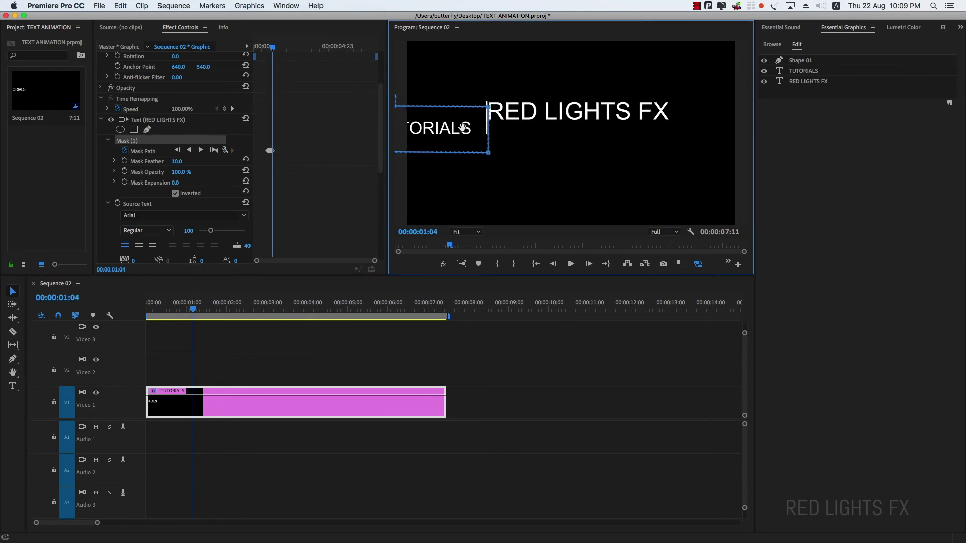
{"action": "left_click", "coordinate": [194, 309]}
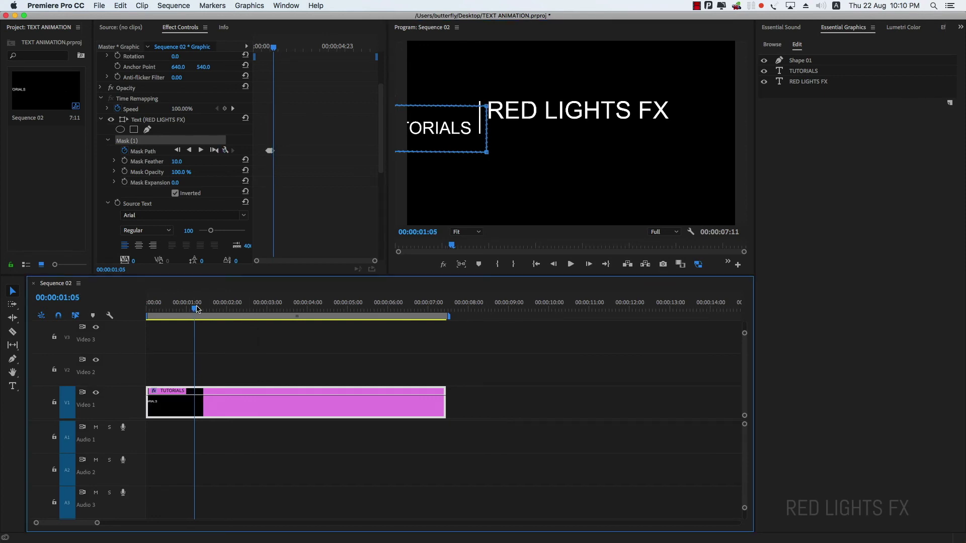
{"action": "left_click_drag", "start_coordinate": [463, 127], "coordinate": [457, 127]}
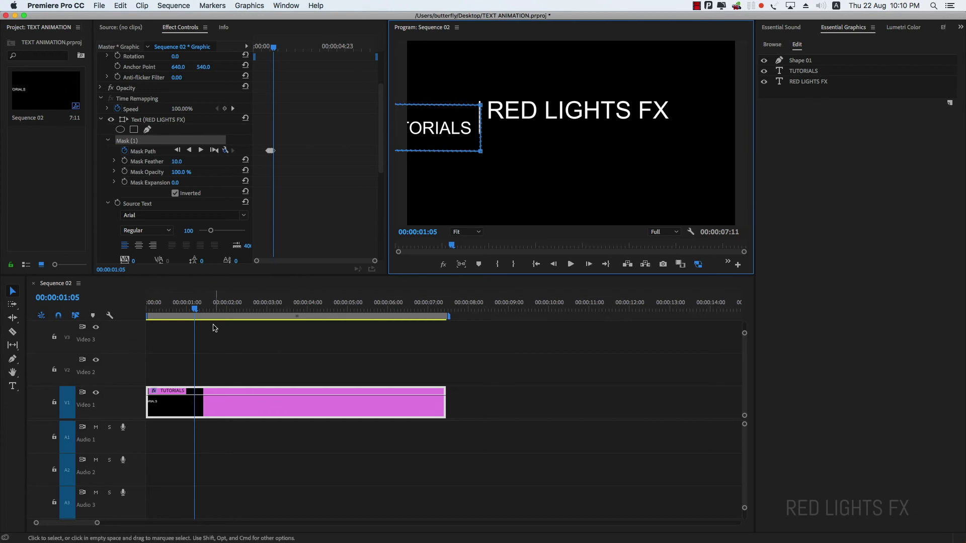
{"action": "mouse_move", "coordinate": [195, 309]}
{"action": "left_mouse_down"}
{"action": "mouse_move", "coordinate": [134, 312]}
{"action": "mouse_move", "coordinate": [382, 316]}
{"action": "left_mouse_up"}
{"action": "left_click", "coordinate": [252, 334]}
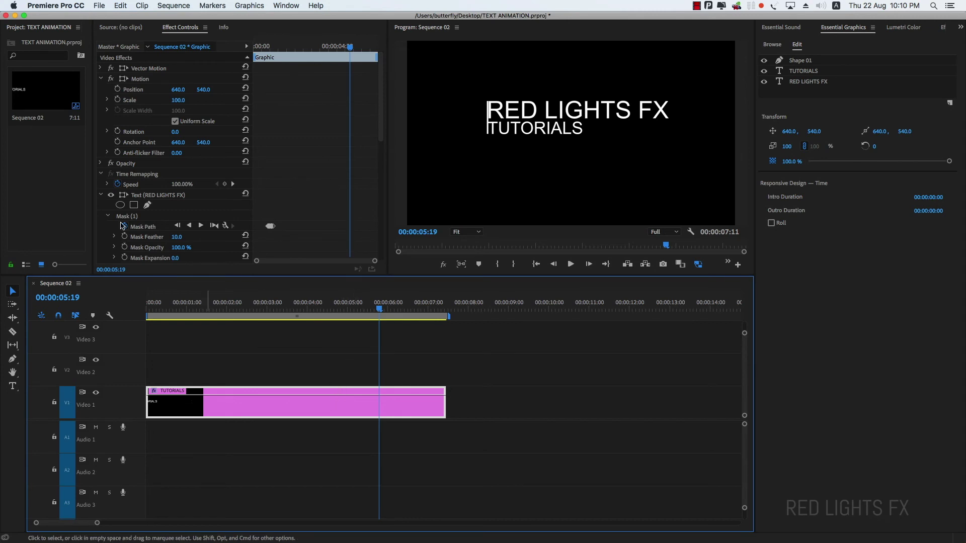
Set a Mask Path keyframe at 05:19 on the RED LIGHTS FX mask and nudge its edge right.
{"action": "left_click", "coordinate": [161, 196]}
{"action": "left_click", "coordinate": [128, 216]}
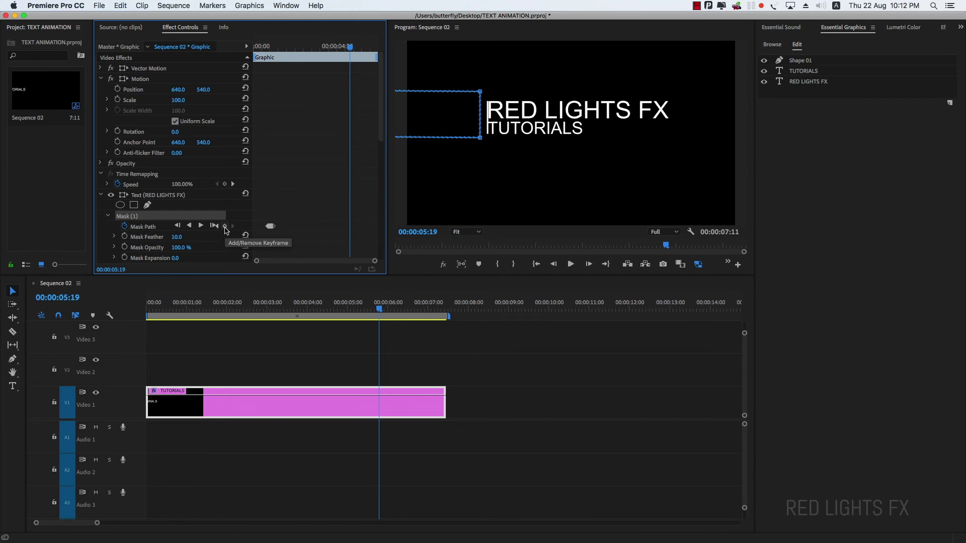
{"action": "left_click", "coordinate": [226, 227]}
{"action": "left_click_drag", "start_coordinate": [456, 119], "coordinate": [462, 118]}
Frame by frame after 05:19, move the mask progressively right to start hiding the title.
{"action": "left_click", "coordinate": [381, 308]}
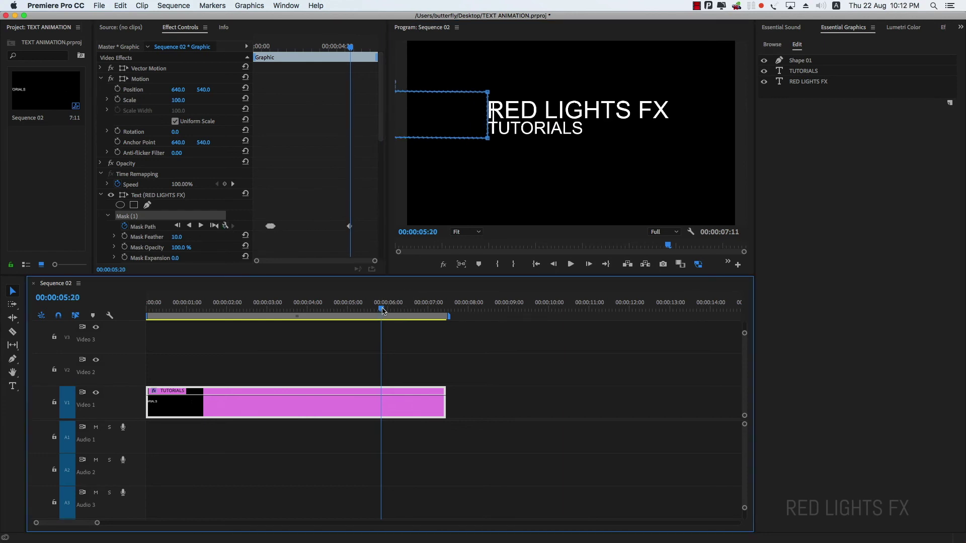
{"action": "left_click_drag", "start_coordinate": [458, 114], "coordinate": [463, 114]}
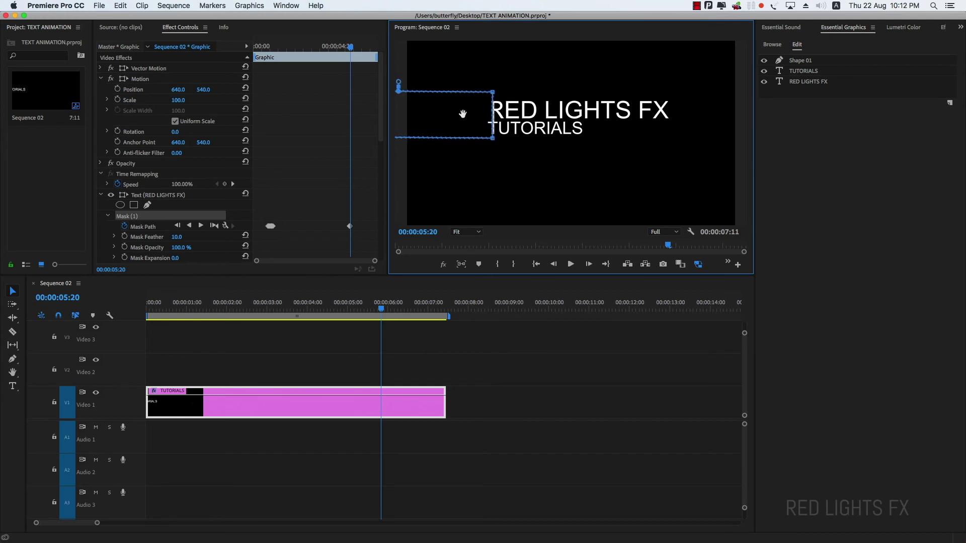
{"action": "left_click", "coordinate": [383, 309]}
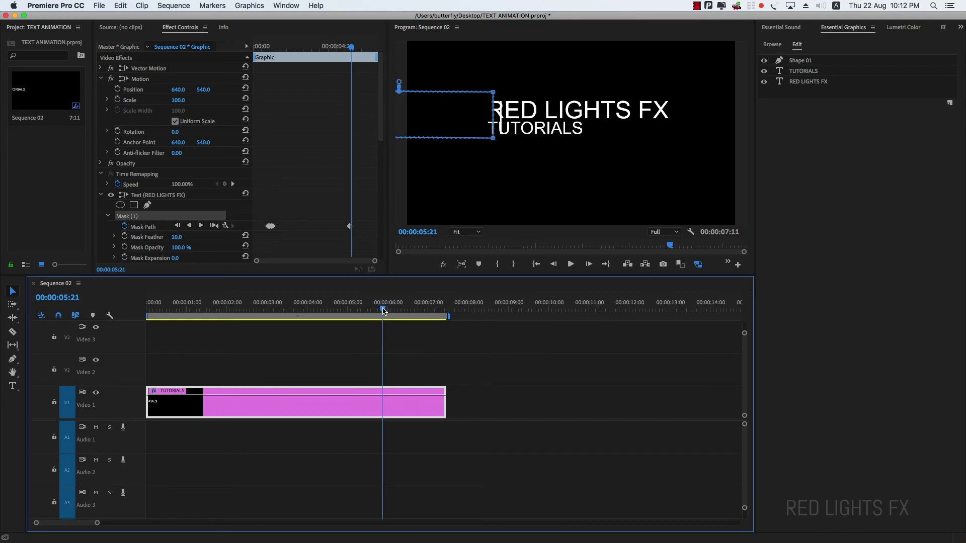
{"action": "left_click_drag", "start_coordinate": [476, 120], "coordinate": [482, 121]}
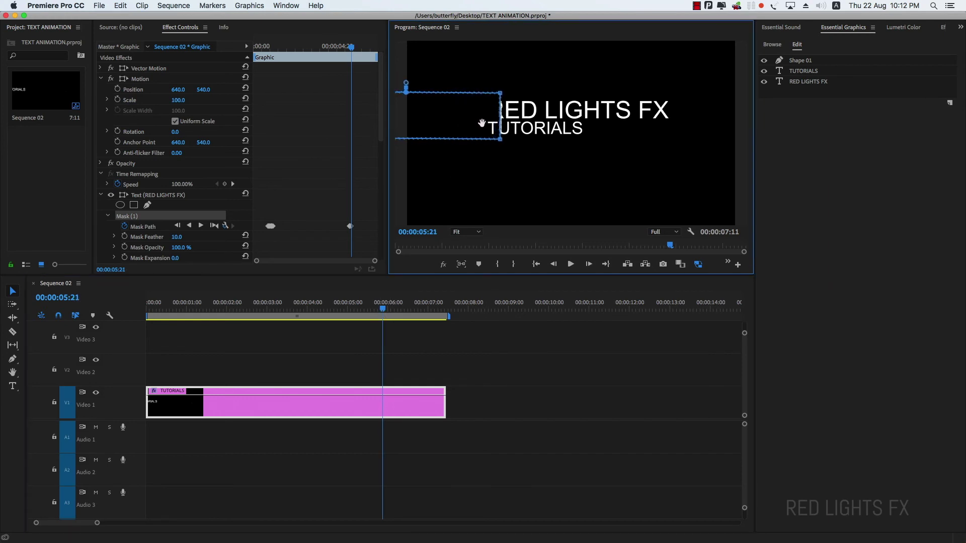
{"action": "left_click", "coordinate": [385, 309]}
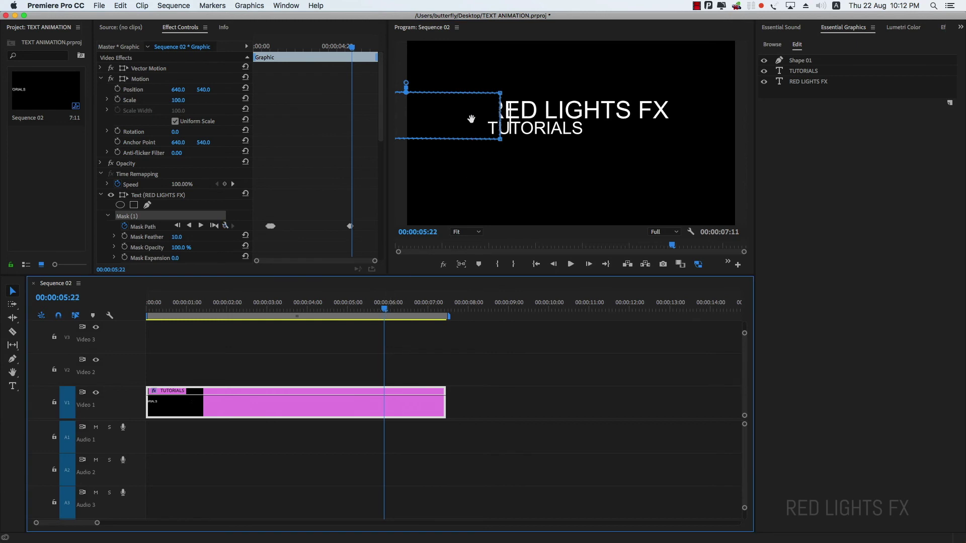
{"action": "left_click_drag", "start_coordinate": [471, 119], "coordinate": [480, 120]}
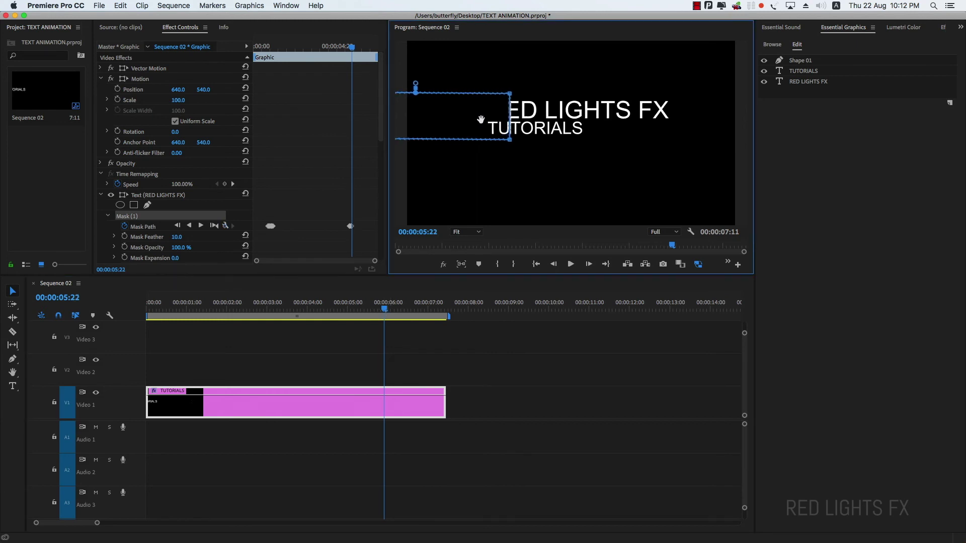
{"action": "left_click", "coordinate": [386, 310]}
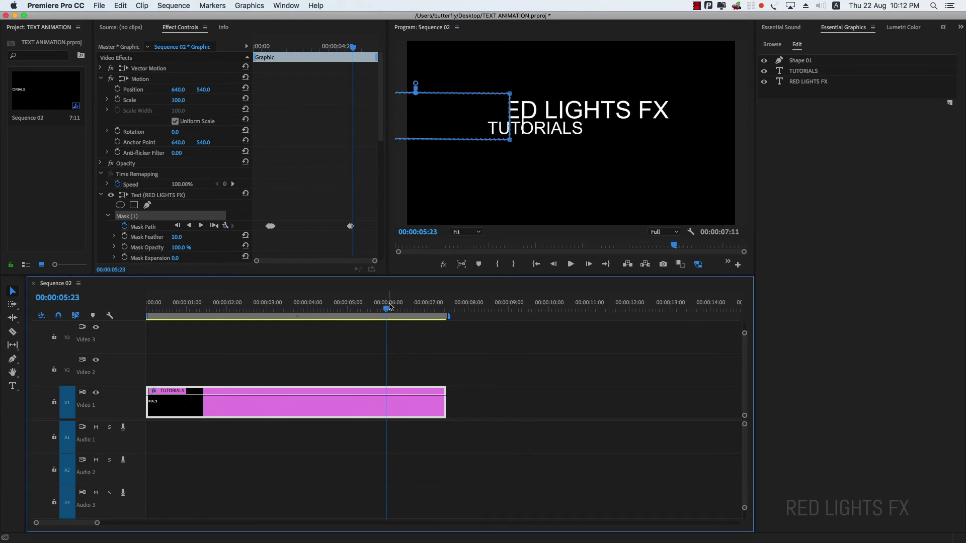
{"action": "left_click_drag", "start_coordinate": [477, 119], "coordinate": [490, 117]}
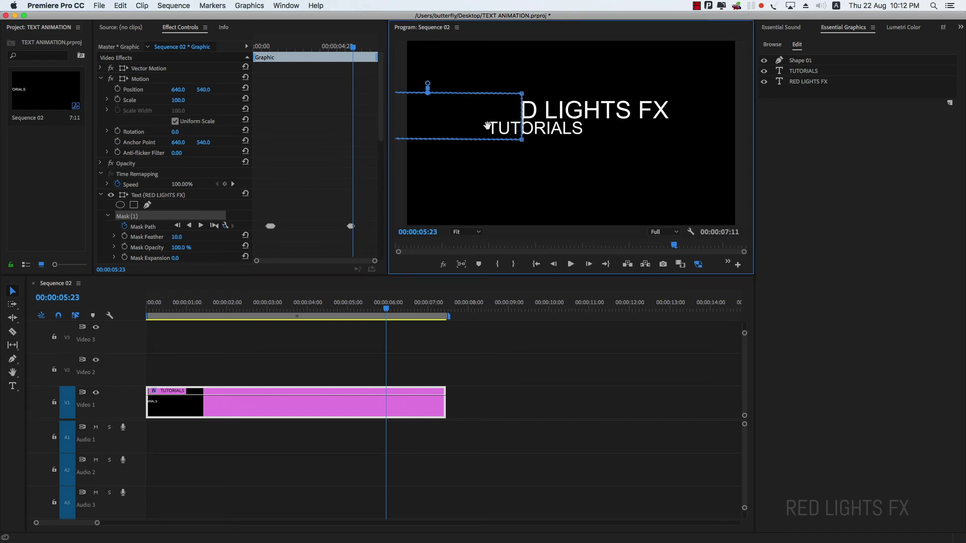
{"action": "left_click", "coordinate": [388, 309]}
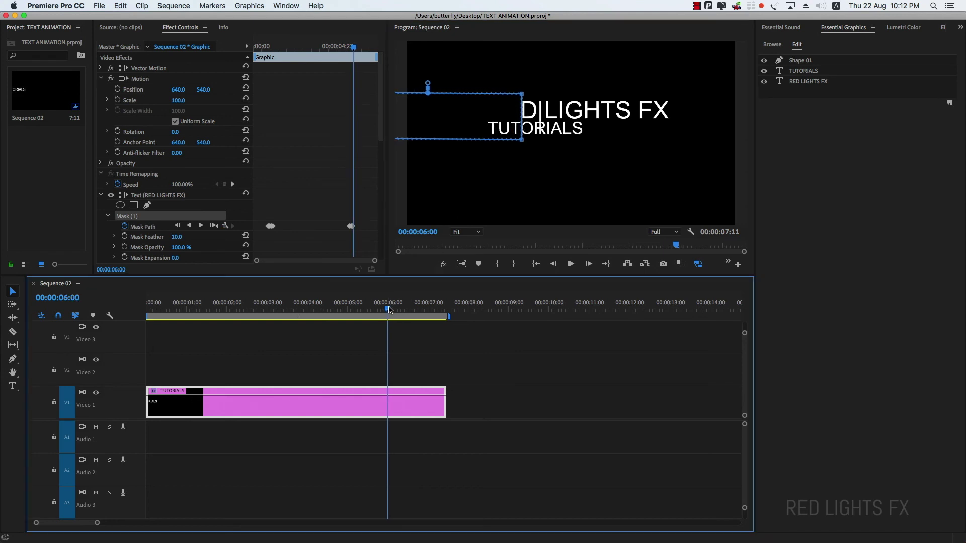
From 06:00, keep moving the mask right each frame to hide RED and most of LIGHTS.
{"action": "left_click", "coordinate": [389, 309]}
{"action": "left_click_drag", "start_coordinate": [500, 110], "coordinate": [518, 110]}
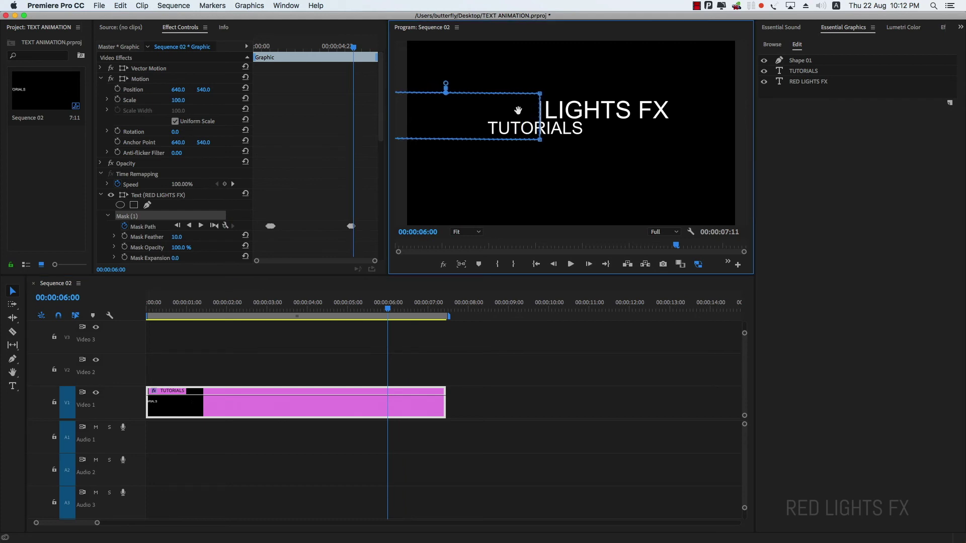
{"action": "left_click", "coordinate": [389, 310]}
{"action": "left_click_drag", "start_coordinate": [501, 111], "coordinate": [528, 112]}
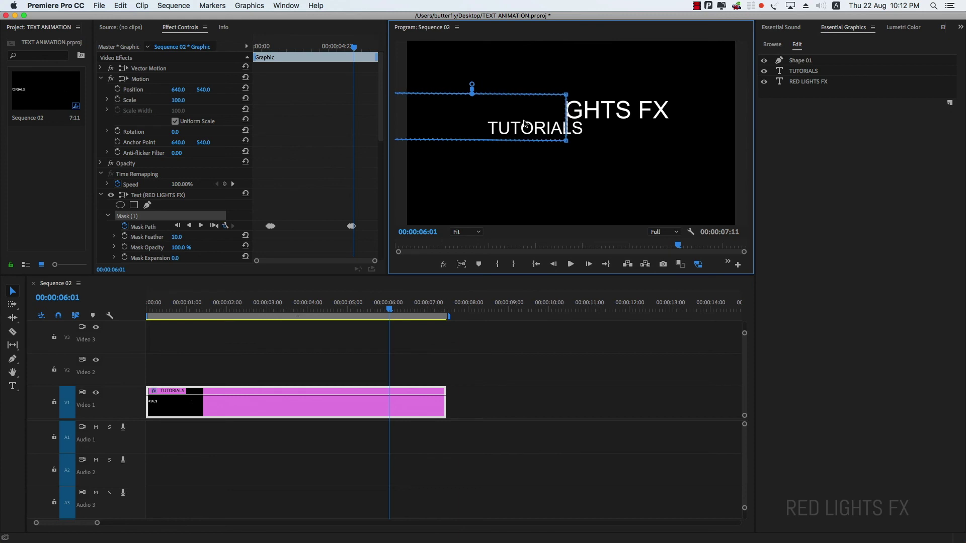
{"action": "left_click", "coordinate": [392, 310]}
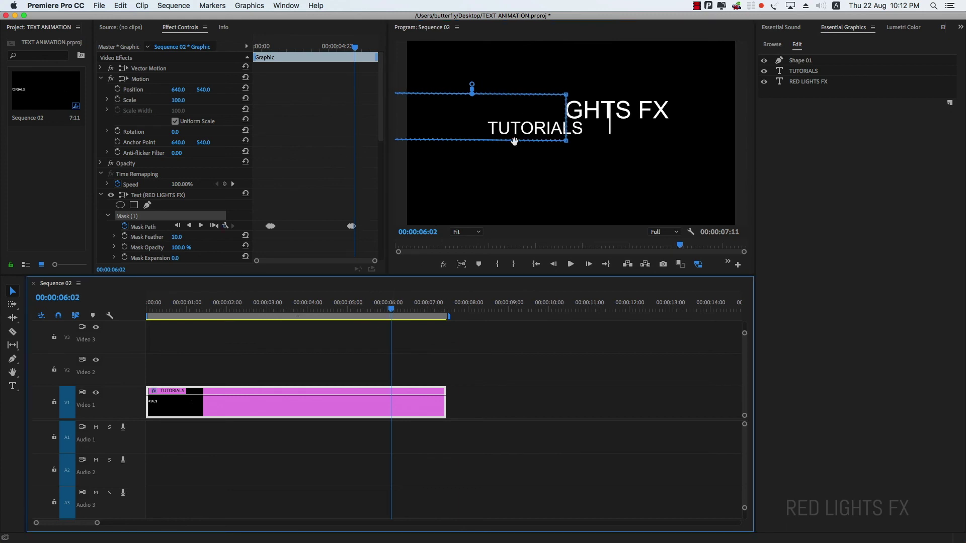
{"action": "left_click_drag", "start_coordinate": [517, 117], "coordinate": [560, 117]}
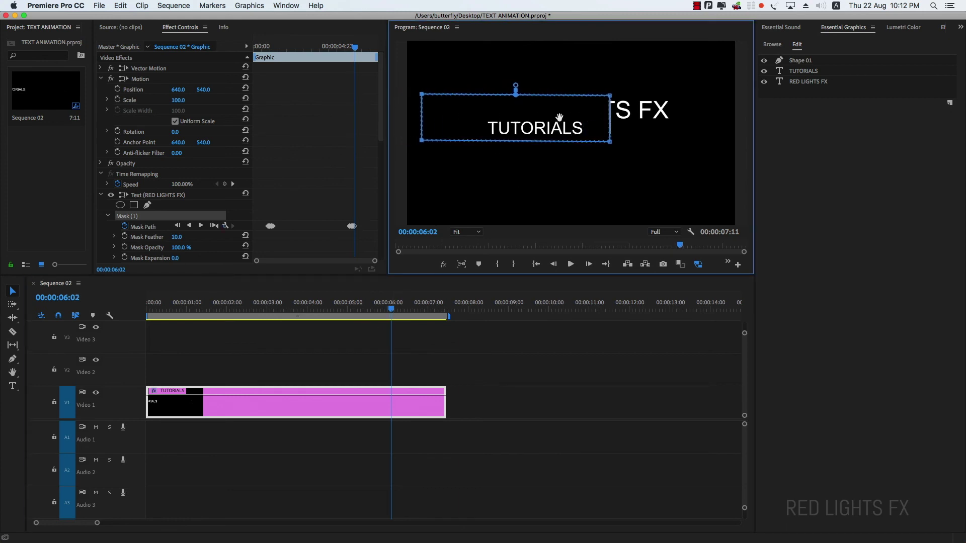
Through 06:03–06:05, push the mask past the S and FX until no title text remains.
{"action": "left_click", "coordinate": [394, 309]}
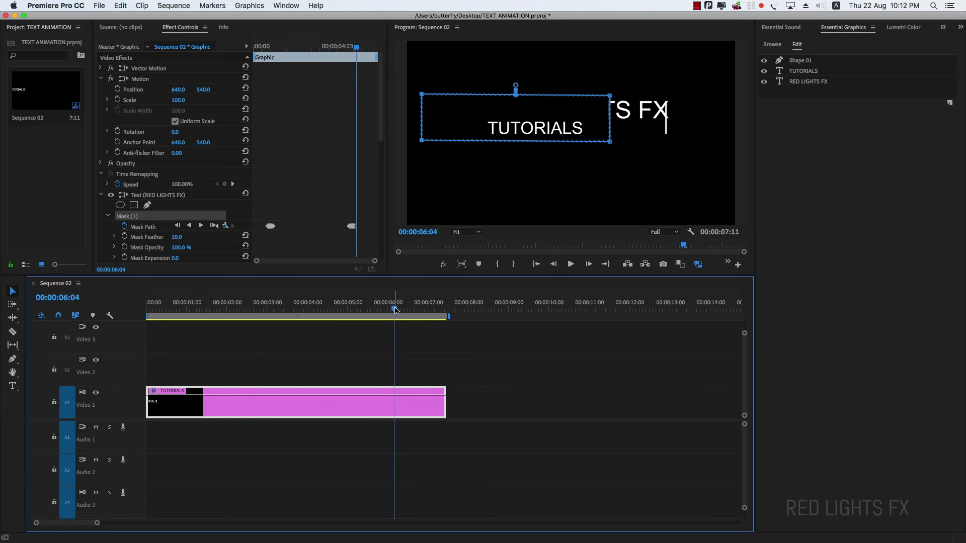
{"action": "left_click", "coordinate": [393, 309]}
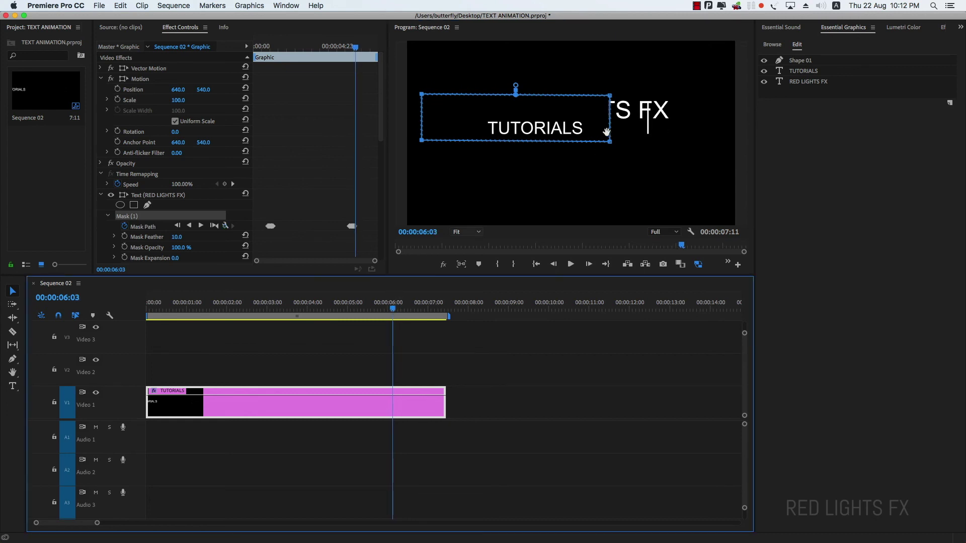
{"action": "left_click_drag", "start_coordinate": [569, 108], "coordinate": [604, 110]}
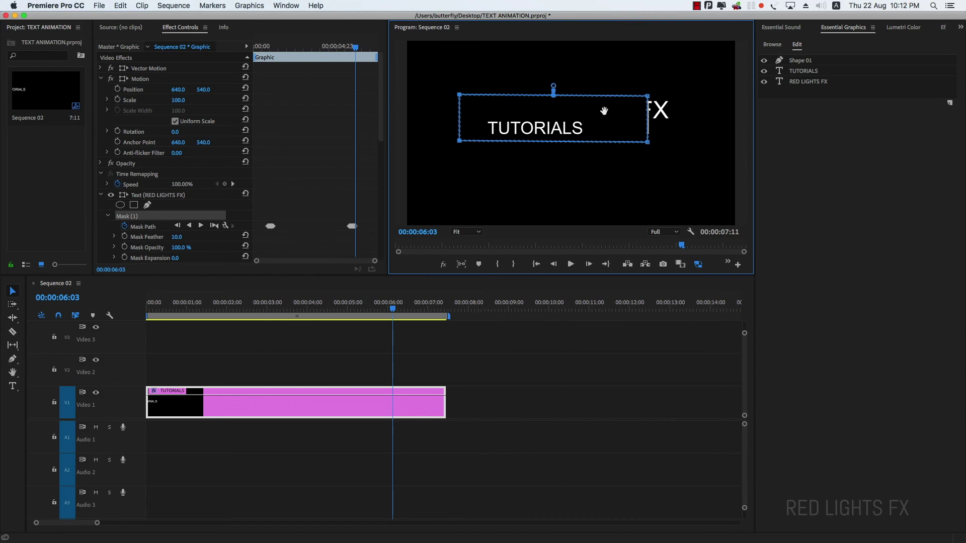
{"action": "left_click", "coordinate": [396, 309]}
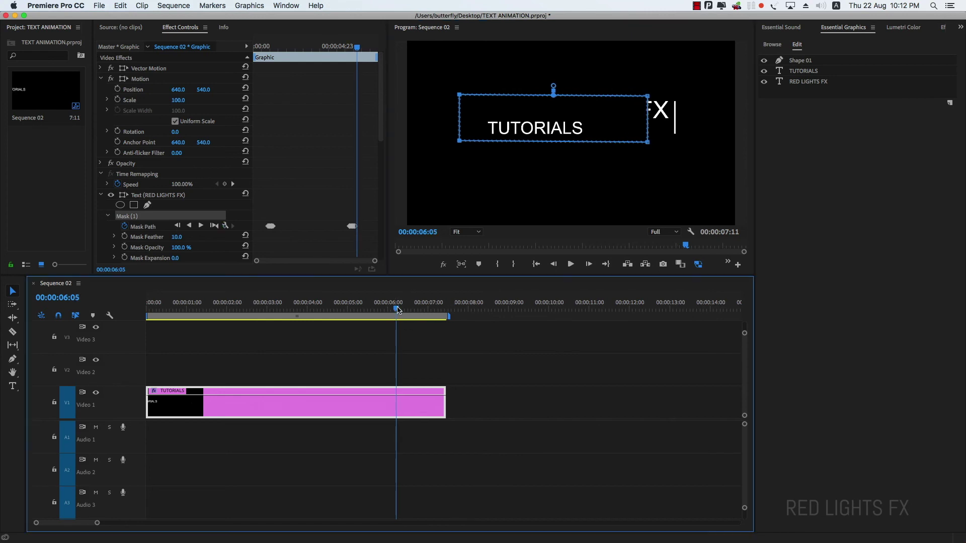
{"action": "left_click_drag", "start_coordinate": [615, 118], "coordinate": [633, 117]}
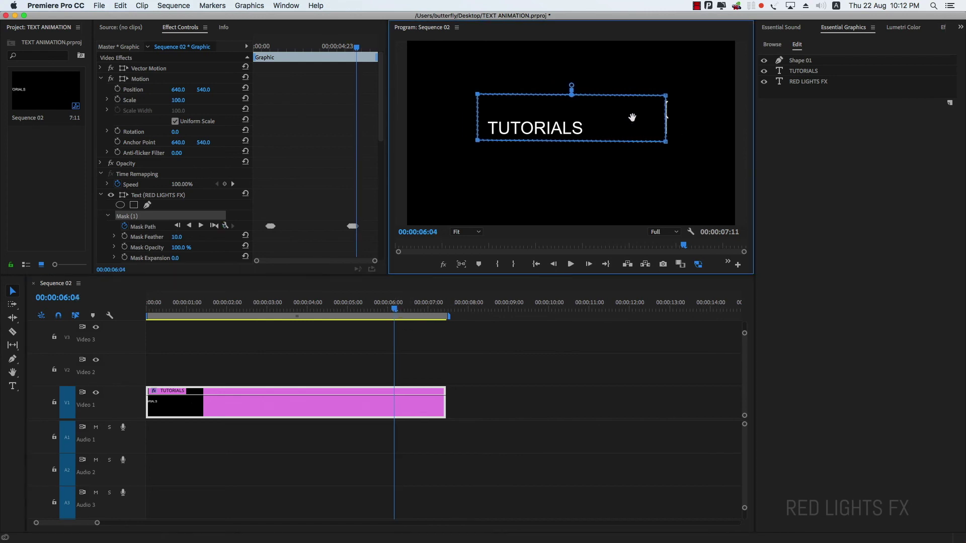
{"action": "left_click_drag", "start_coordinate": [394, 308], "coordinate": [397, 310]}
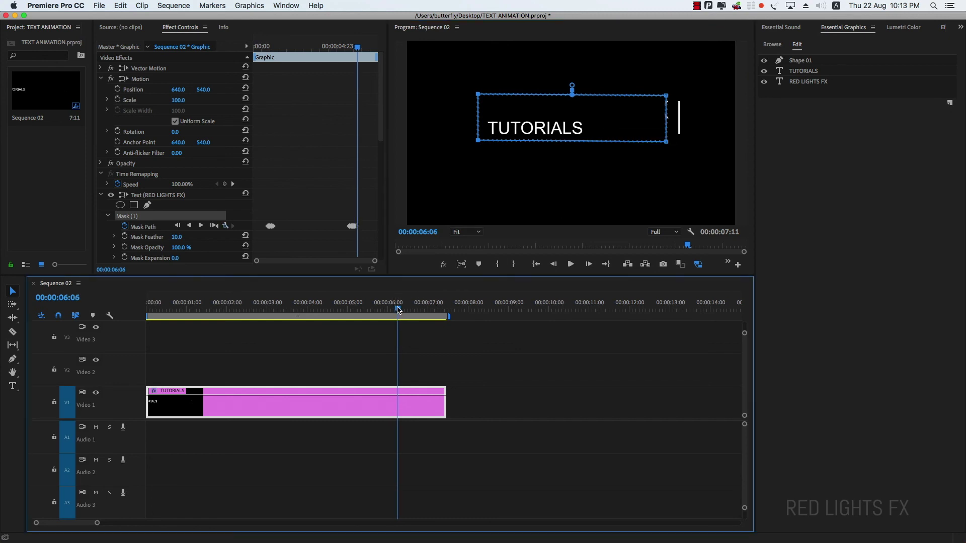
{"action": "left_click_drag", "start_coordinate": [398, 310], "coordinate": [396, 310]}
{"action": "left_click_drag", "start_coordinate": [620, 119], "coordinate": [630, 118]}
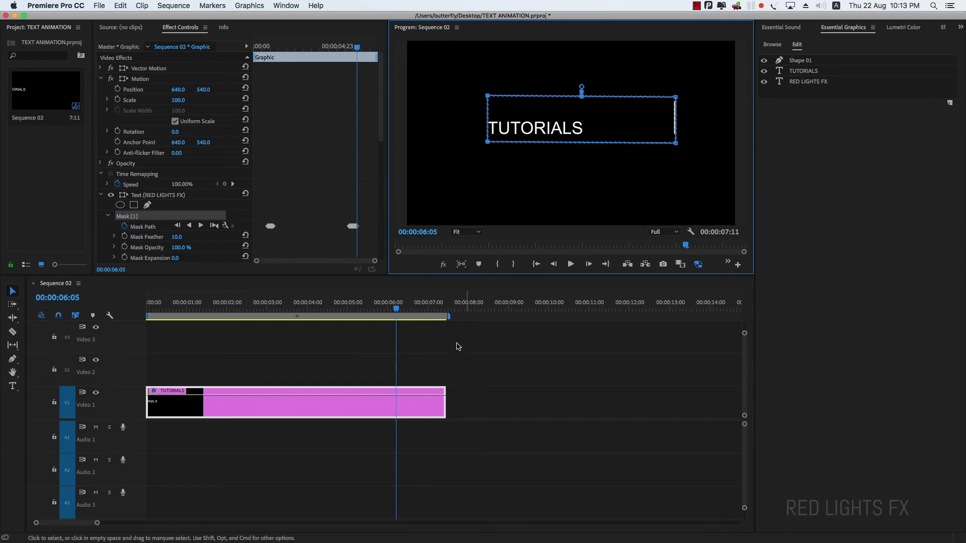
{"action": "left_click_drag", "start_coordinate": [396, 310], "coordinate": [128, 346]}
Play back the RED LIGHTS FX animation, then scrub back to around the one-second mark.
{"action": "key", "text": "space"}
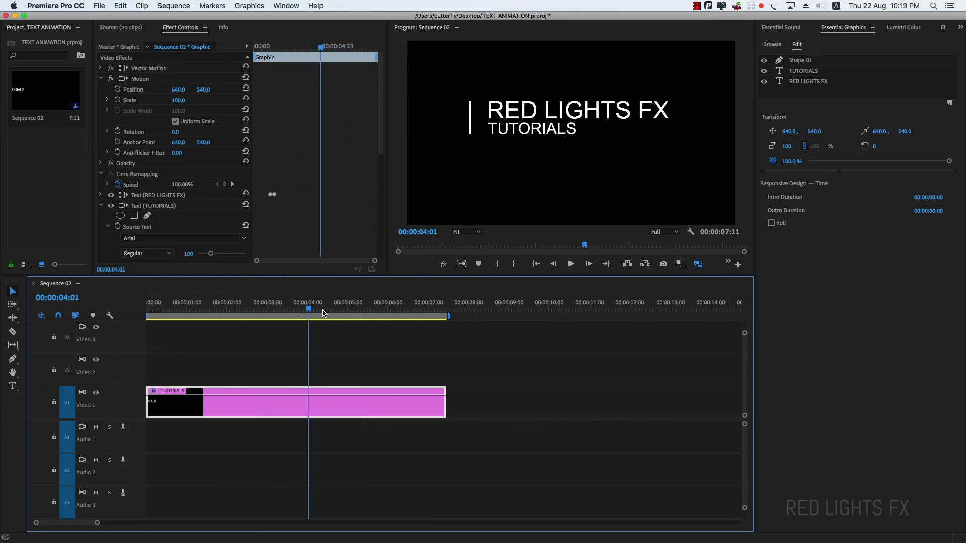
{"action": "left_click_drag", "start_coordinate": [322, 313], "coordinate": [193, 319]}
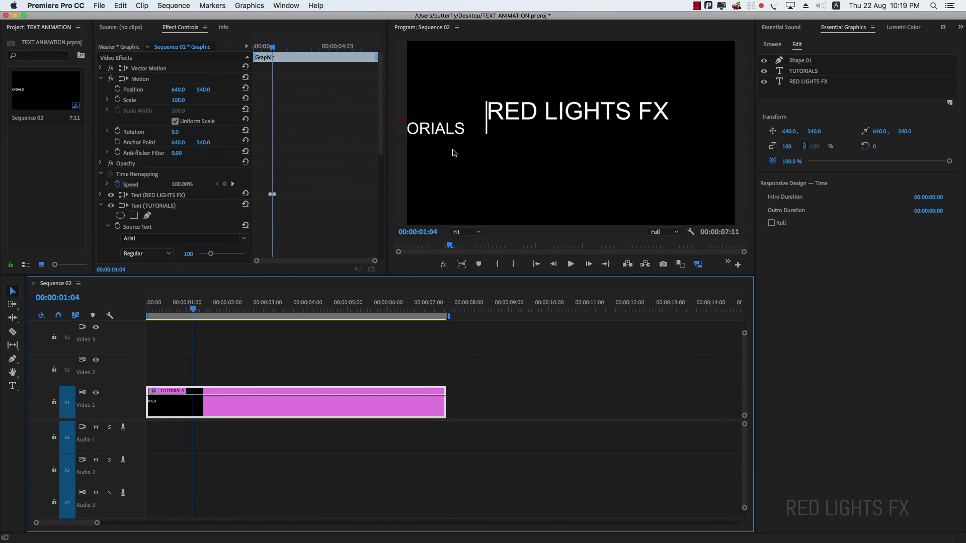
Add a rectangle mask to the TUTORIALS text and widen it so the whole word shows.
{"action": "left_click", "coordinate": [154, 207]}
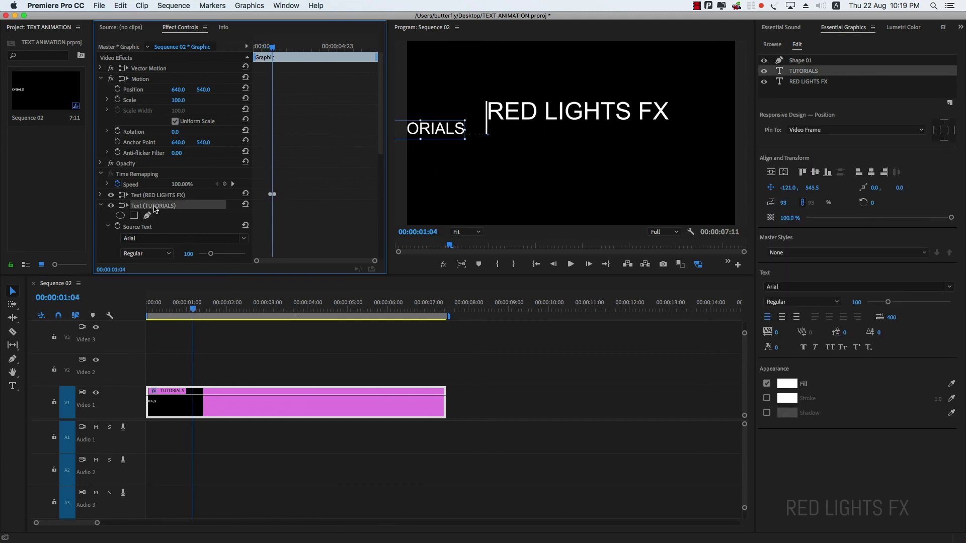
{"action": "left_click", "coordinate": [134, 216]}
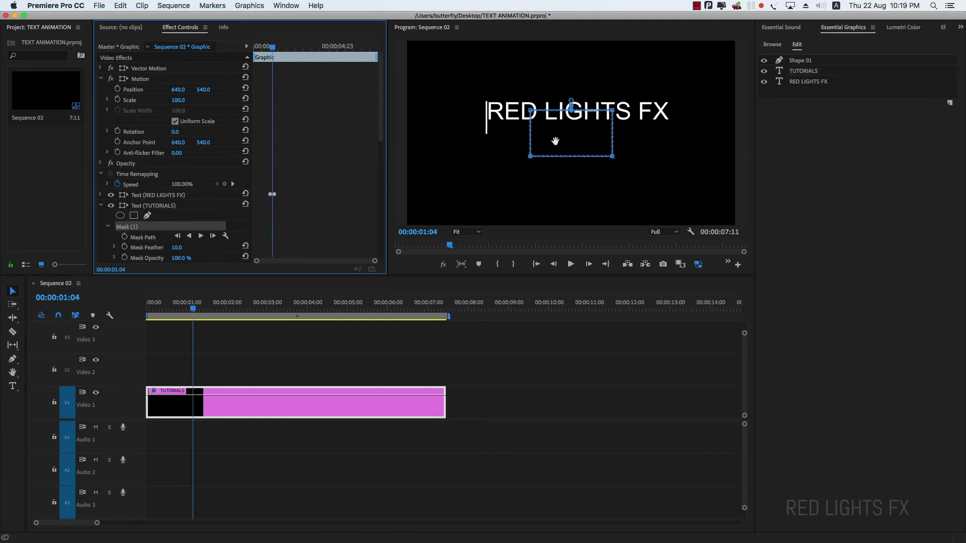
{"action": "left_click_drag", "start_coordinate": [556, 141], "coordinate": [512, 151]}
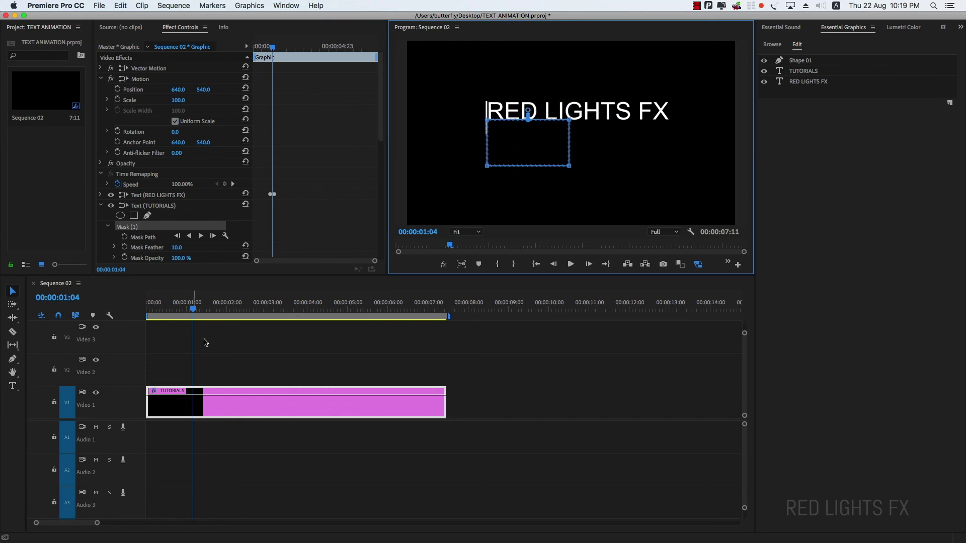
{"action": "left_click_drag", "start_coordinate": [195, 307], "coordinate": [220, 312]}
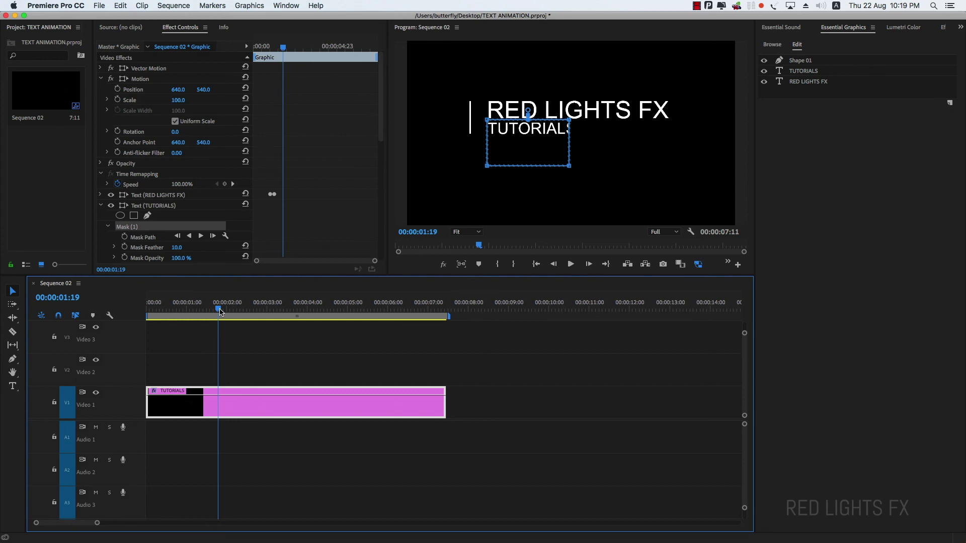
{"action": "left_click", "coordinate": [558, 137]}
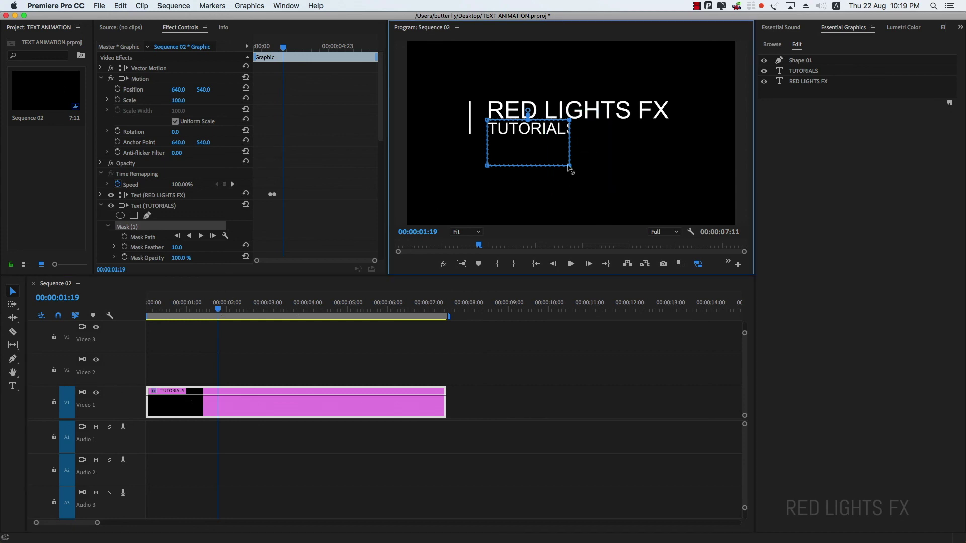
{"action": "mouse_move", "coordinate": [569, 167]}
{"action": "left_mouse_down"}
{"action": "mouse_move", "coordinate": [603, 166]}
{"action": "mouse_move", "coordinate": [560, 146]}
{"action": "left_mouse_up"}
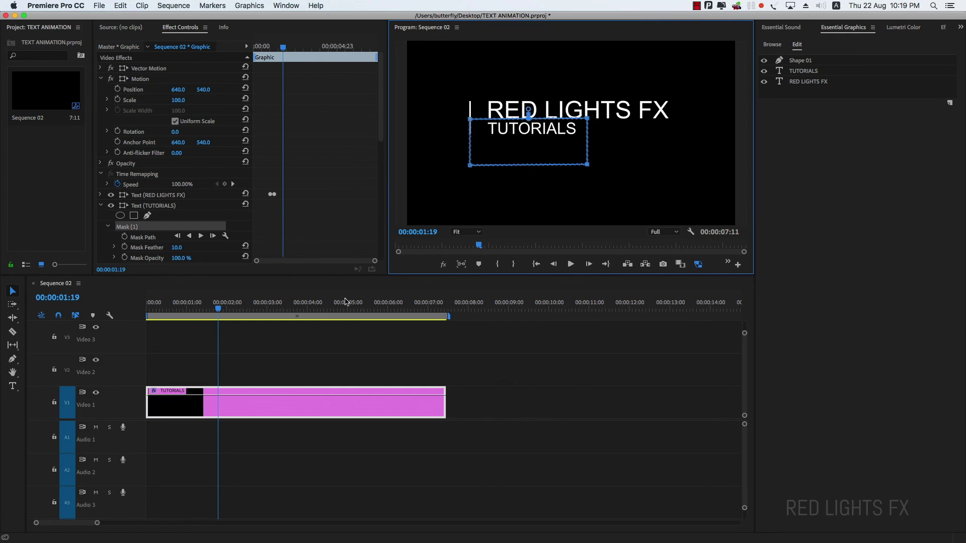
{"action": "mouse_move", "coordinate": [217, 308]}
{"action": "left_mouse_down"}
{"action": "mouse_move", "coordinate": [185, 309]}
{"action": "mouse_move", "coordinate": [198, 299]}
{"action": "mouse_move", "coordinate": [391, 326]}
{"action": "mouse_move", "coordinate": [381, 325]}
{"action": "left_mouse_up"}
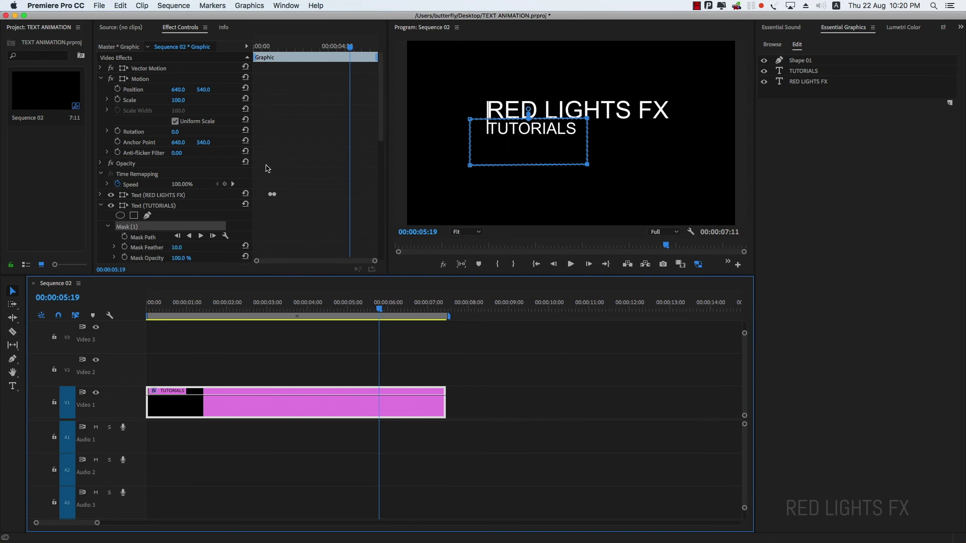
Keyframe the TUTORIALS mask path at 05:19, then slide it right each frame through 05:23.
{"action": "left_click", "coordinate": [124, 237]}
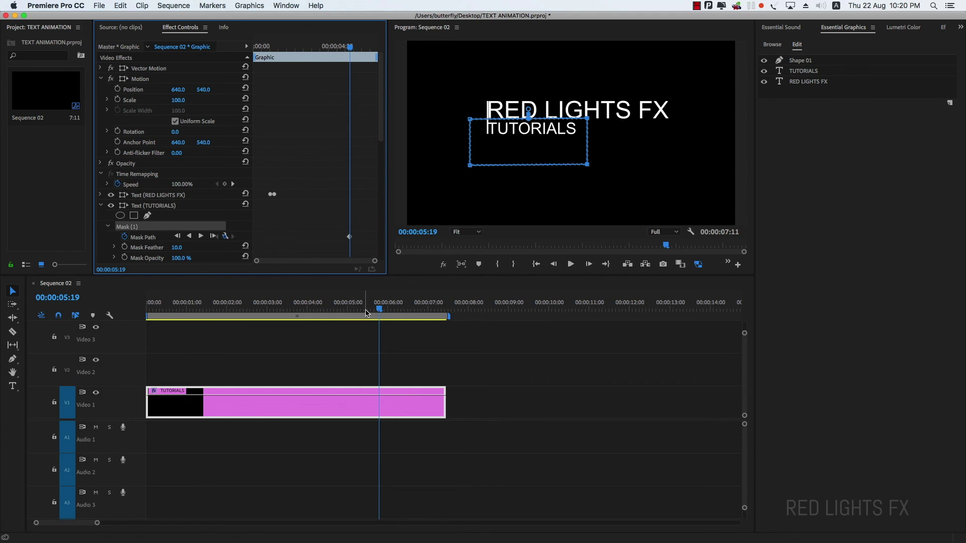
{"action": "left_click_drag", "start_coordinate": [380, 310], "coordinate": [381, 311]}
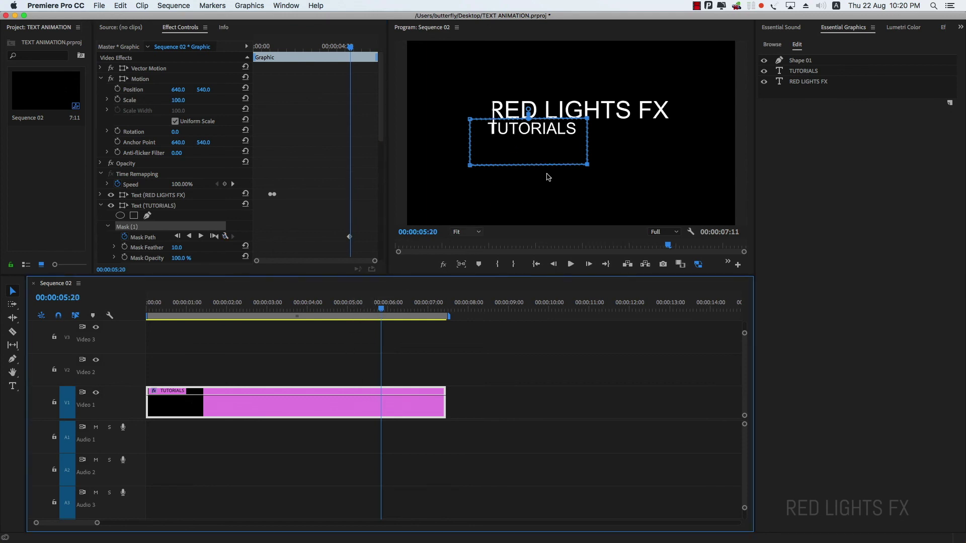
{"action": "left_click_drag", "start_coordinate": [518, 140], "coordinate": [539, 139]}
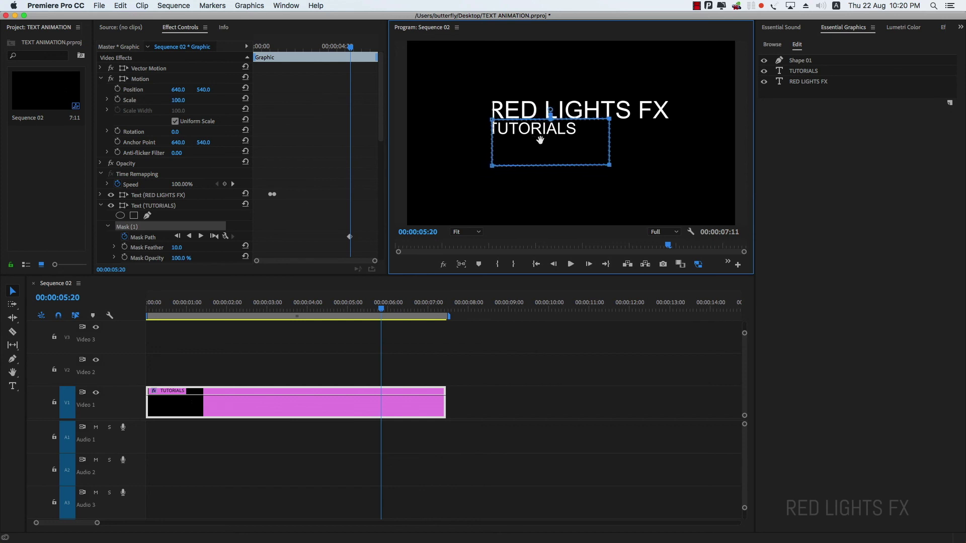
{"action": "left_click_drag", "start_coordinate": [383, 311], "coordinate": [384, 311]}
{"action": "left_click_drag", "start_coordinate": [512, 141], "coordinate": [522, 142]}
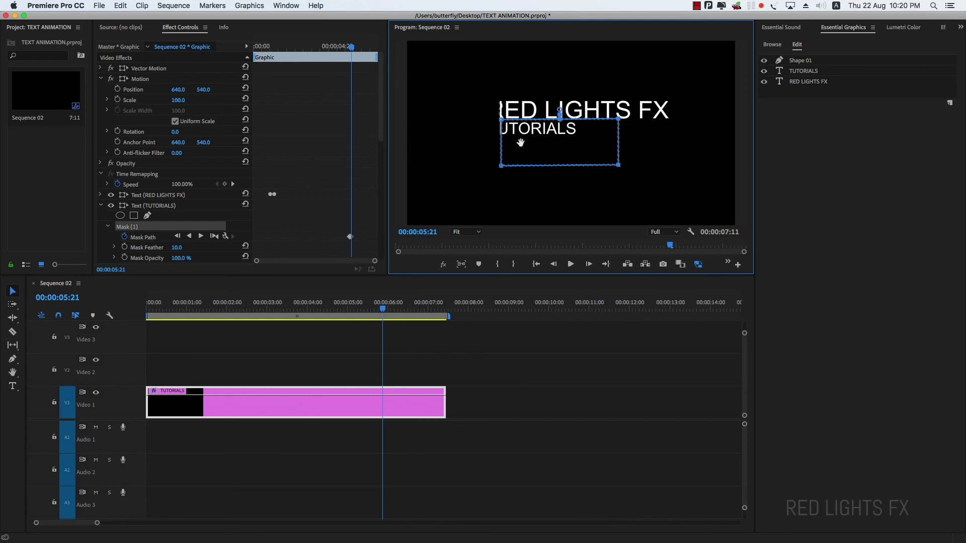
{"action": "left_click_drag", "start_coordinate": [383, 310], "coordinate": [386, 311]}
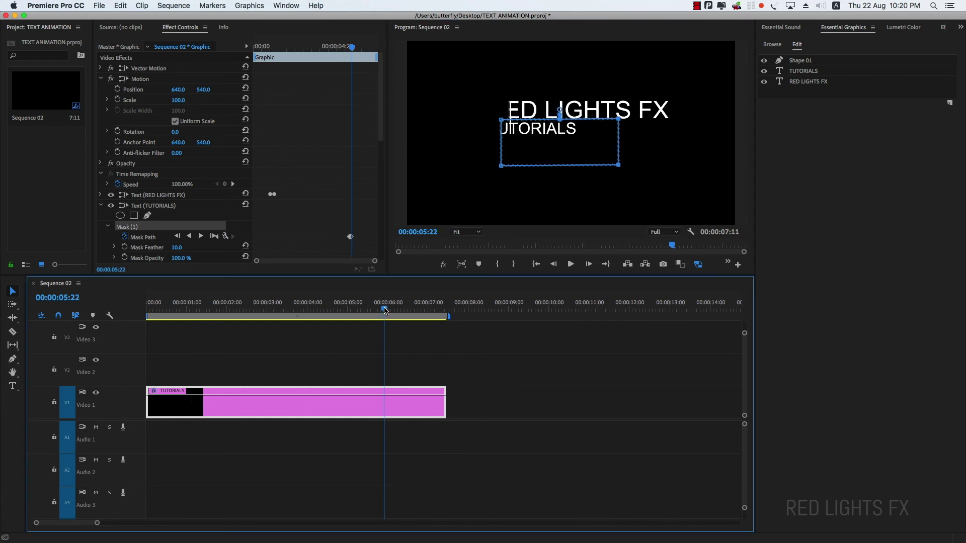
{"action": "left_click_drag", "start_coordinate": [531, 148], "coordinate": [540, 148]}
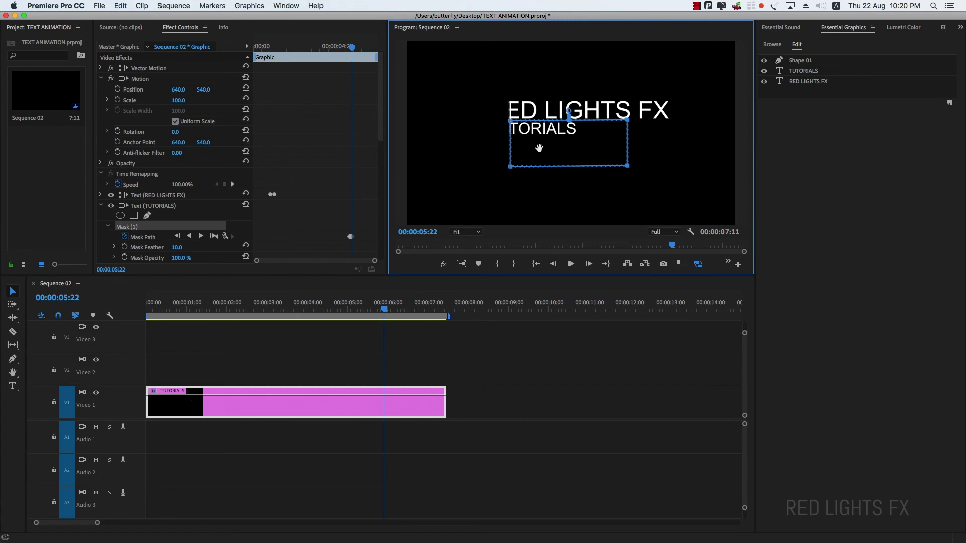
{"action": "left_click", "coordinate": [387, 310]}
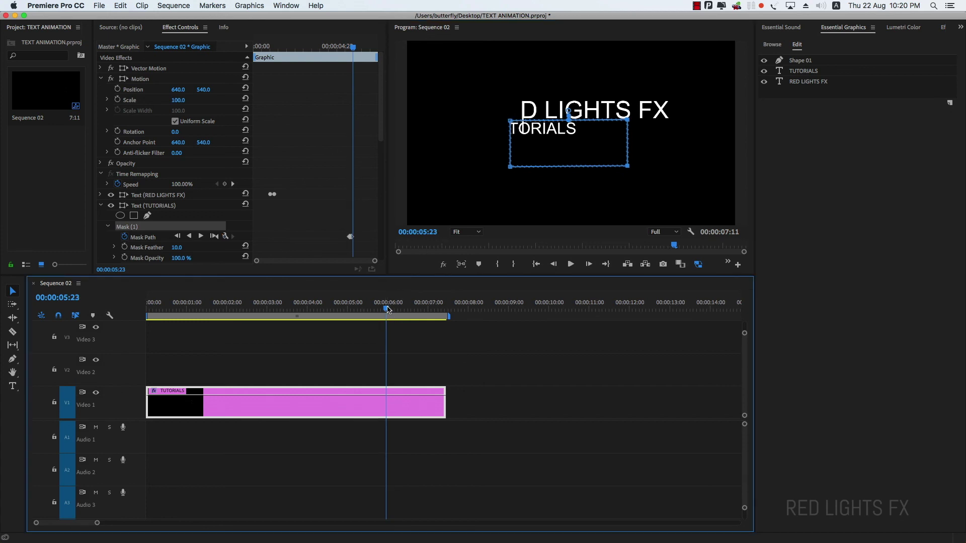
{"action": "left_click_drag", "start_coordinate": [541, 138], "coordinate": [555, 136]}
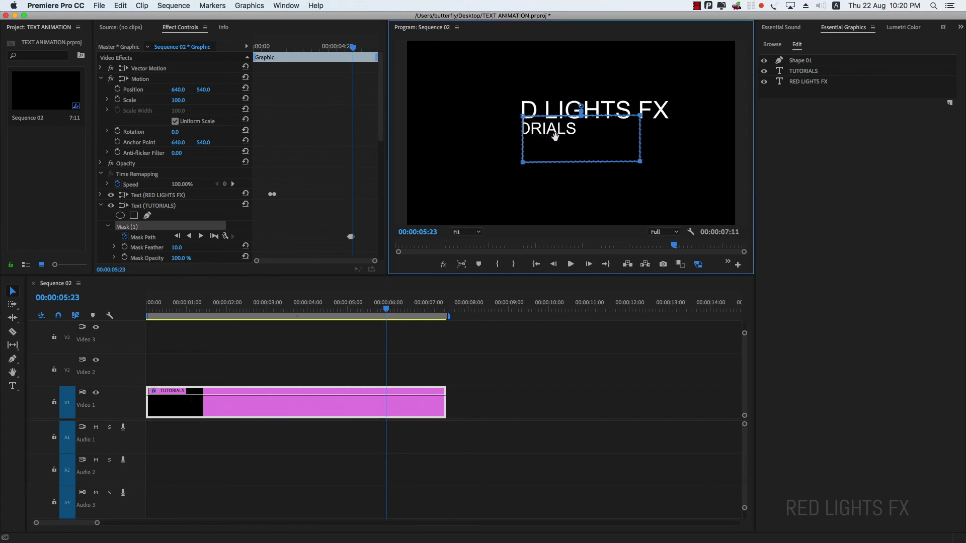
From 06:00, keep sliding the mask right until only IALS, then S, then nothing remains.
{"action": "left_click", "coordinate": [386, 310]}
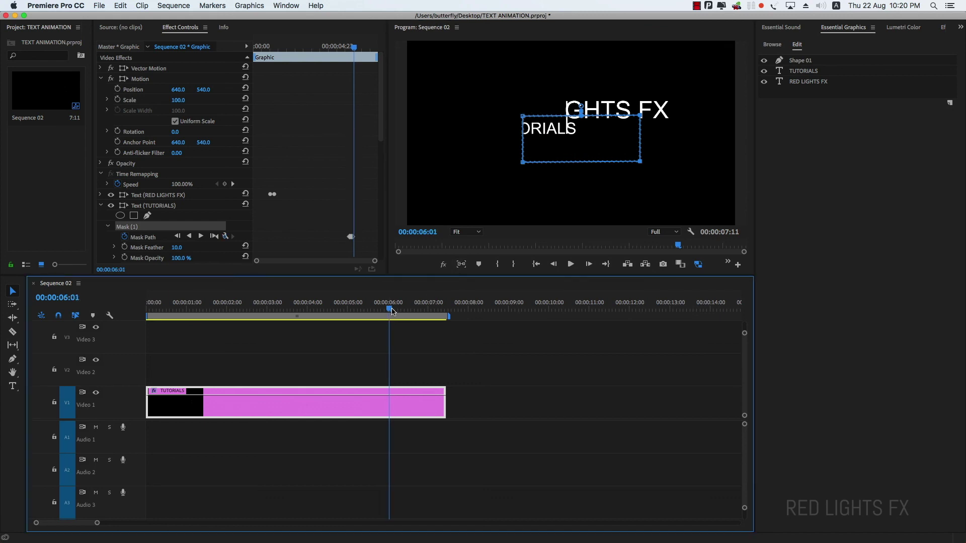
{"action": "left_click", "coordinate": [391, 310]}
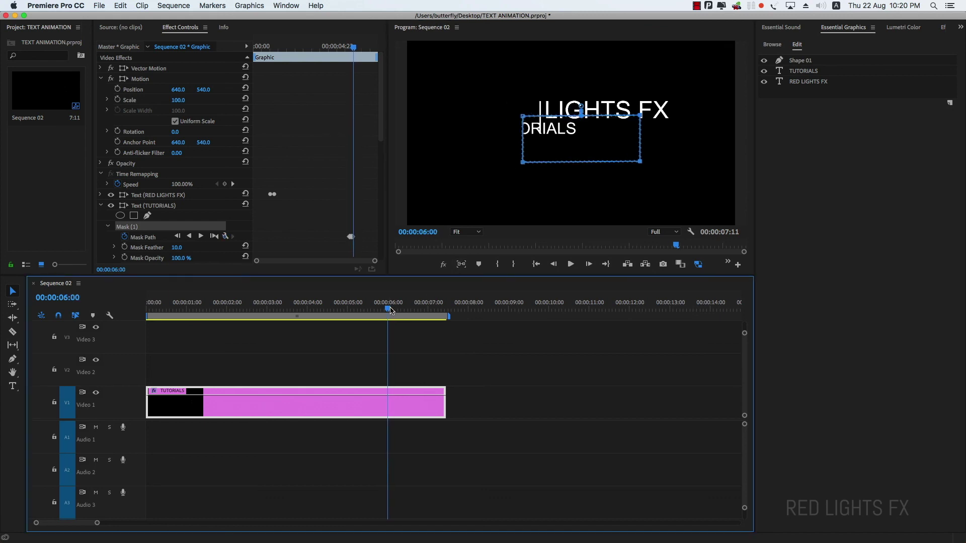
{"action": "left_click_drag", "start_coordinate": [564, 132], "coordinate": [581, 134]}
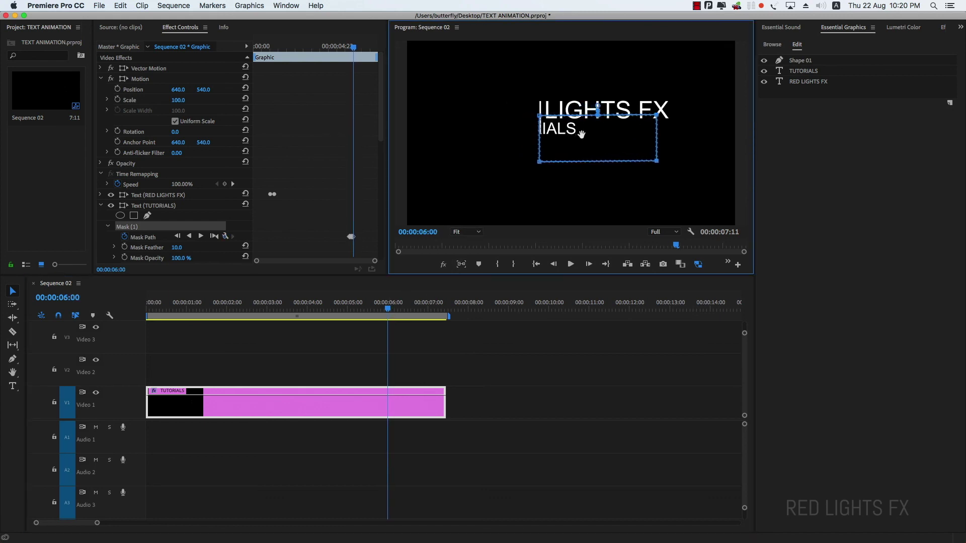
{"action": "left_click", "coordinate": [391, 308]}
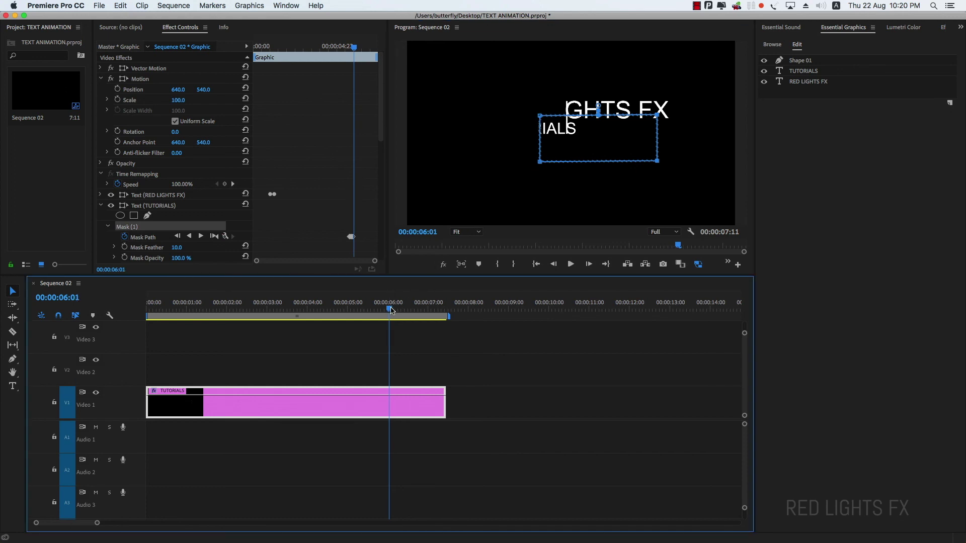
{"action": "left_click_drag", "start_coordinate": [569, 143], "coordinate": [595, 142]}
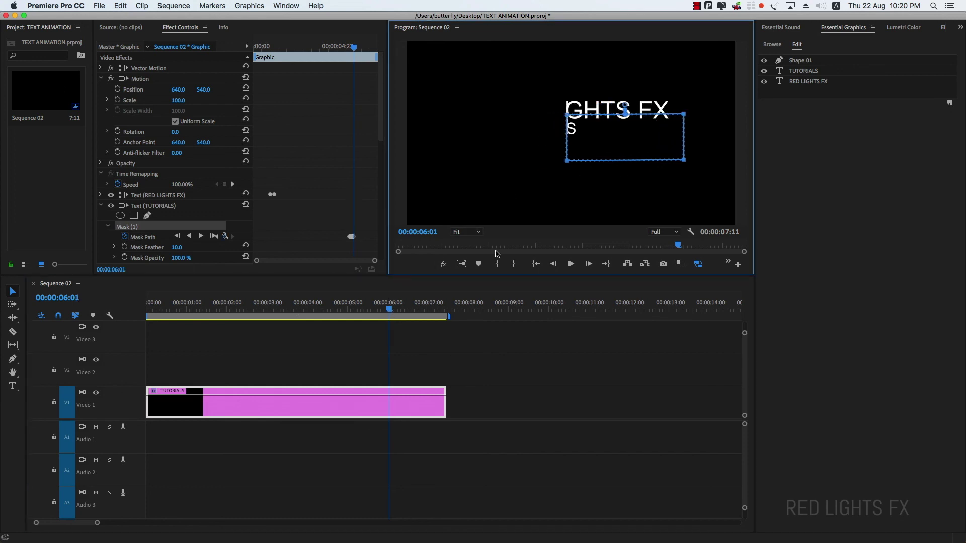
{"action": "left_click_drag", "start_coordinate": [394, 311], "coordinate": [393, 314]}
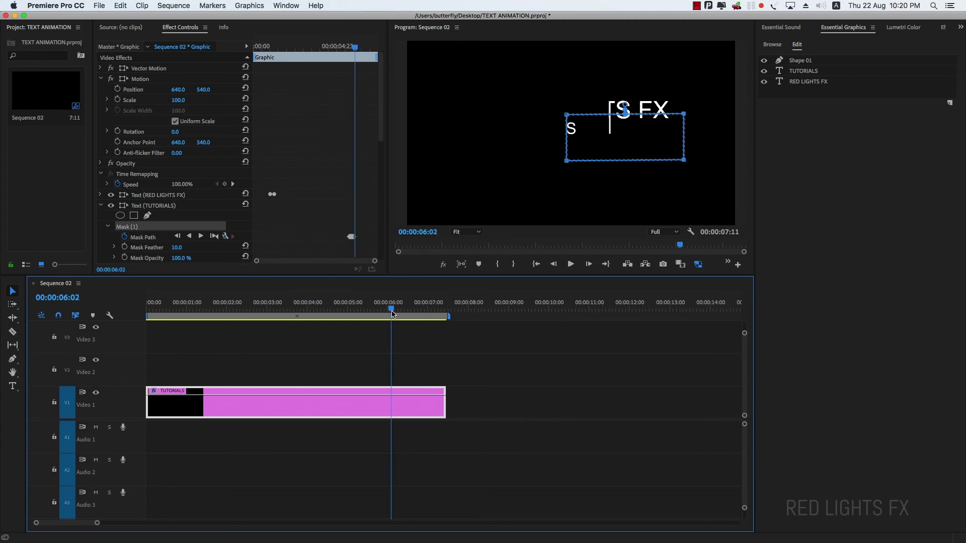
{"action": "left_click_drag", "start_coordinate": [590, 143], "coordinate": [633, 144]}
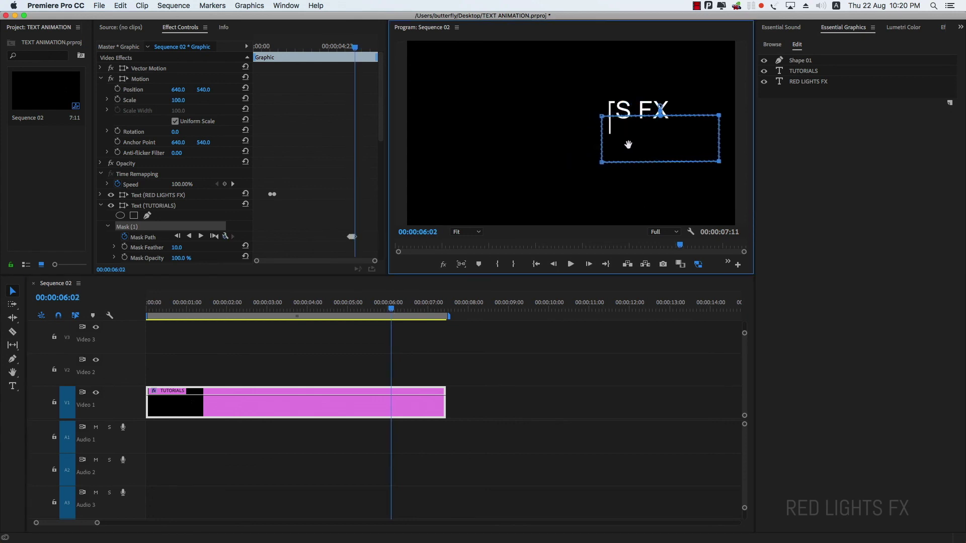
Deselect the title clip and play the whole sequence from the start, stopping at the end.
{"action": "left_click", "coordinate": [476, 348]}
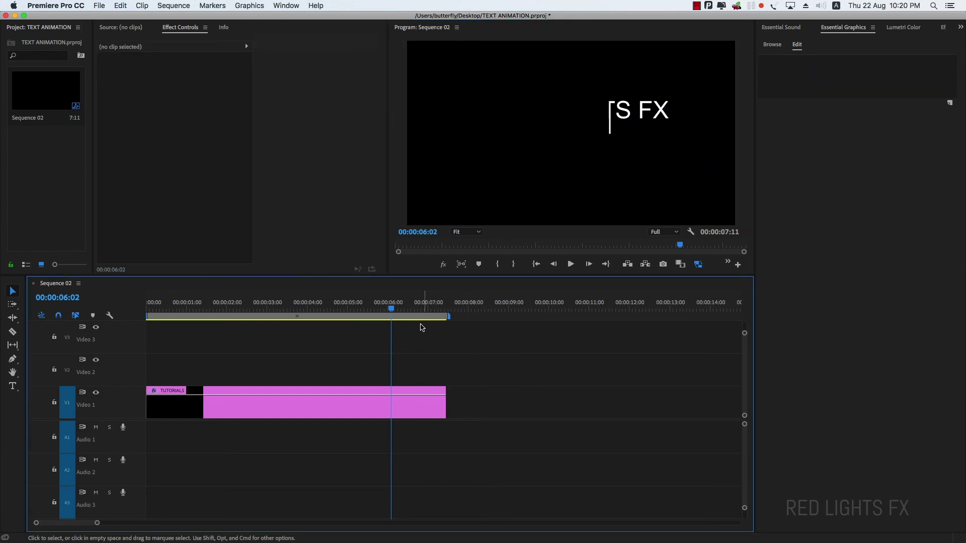
{"action": "left_click_drag", "start_coordinate": [390, 310], "coordinate": [147, 310]}
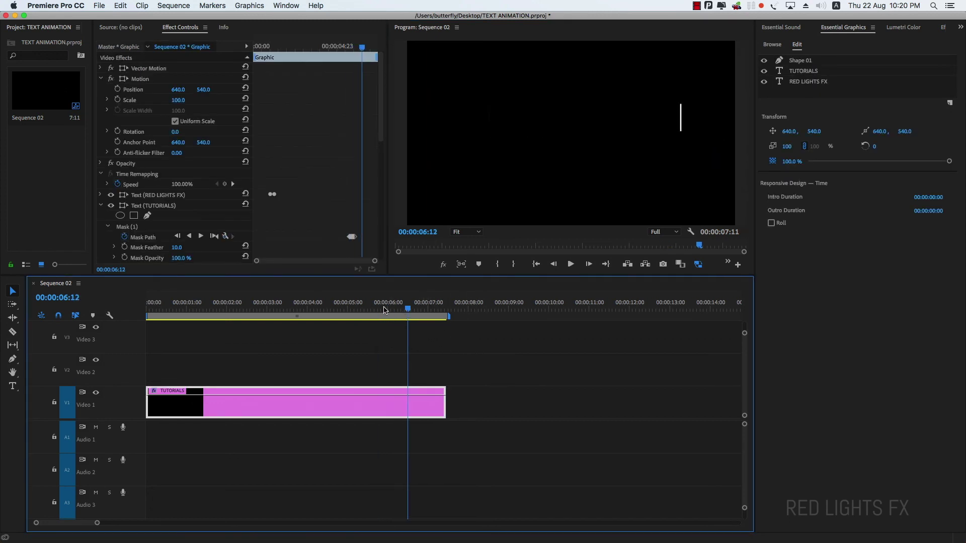
{"action": "left_click", "coordinate": [387, 360]}
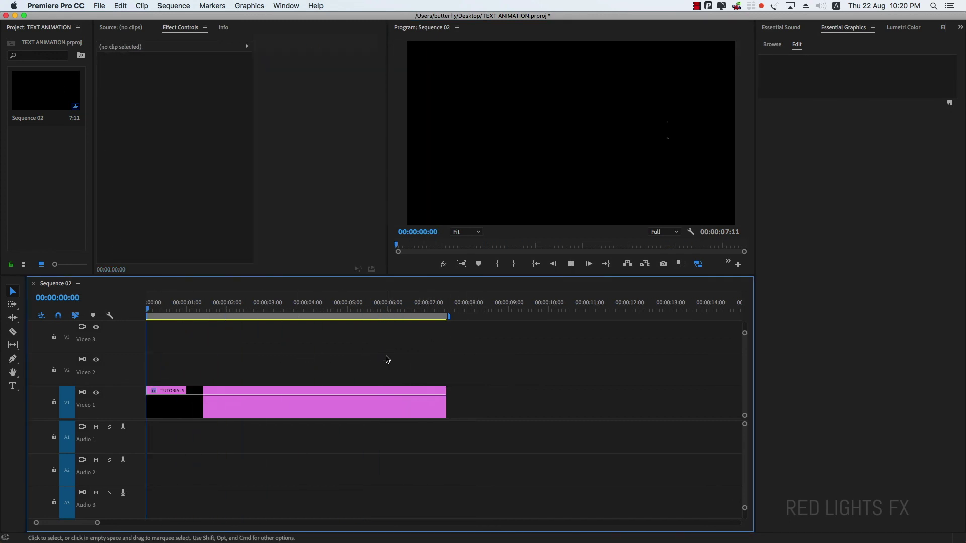
{"action": "key", "text": "space"}
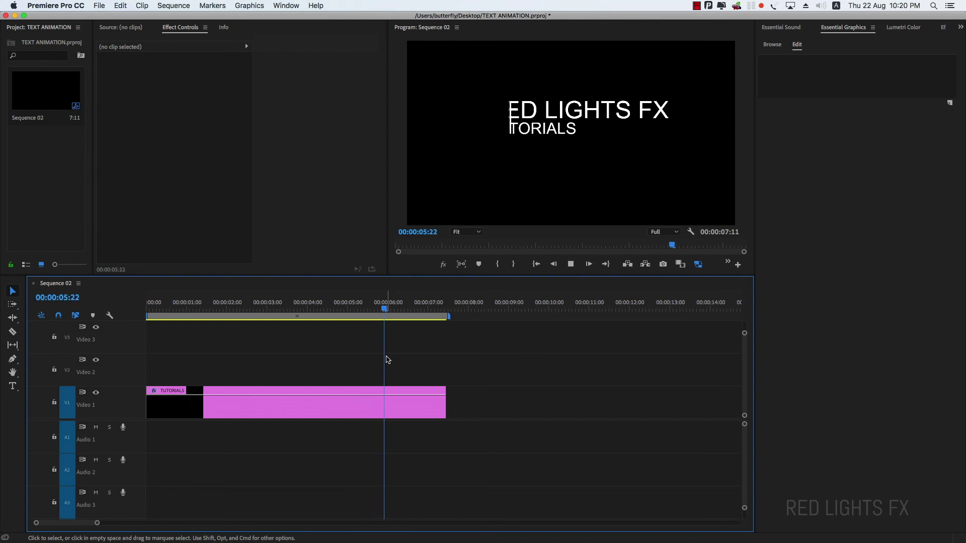
{"action": "left_click", "coordinate": [385, 402]}
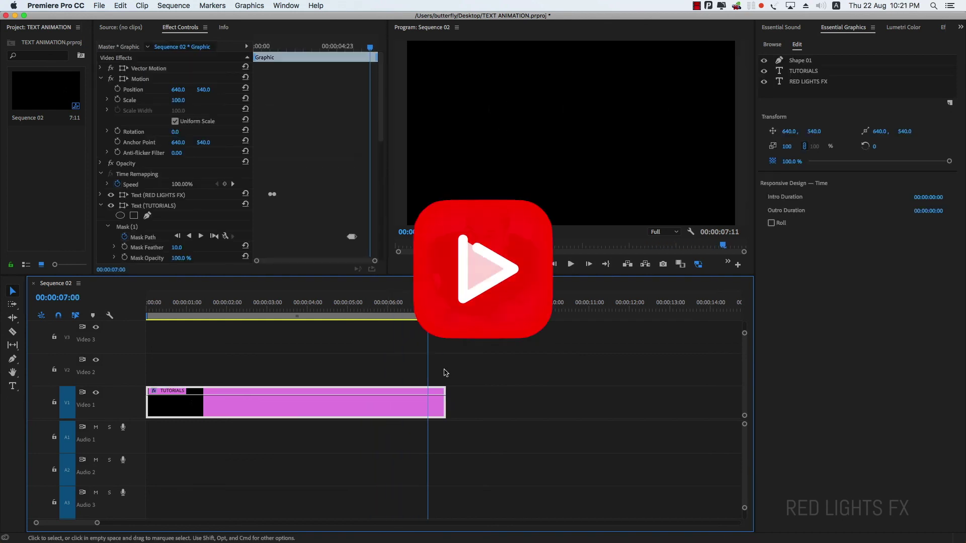